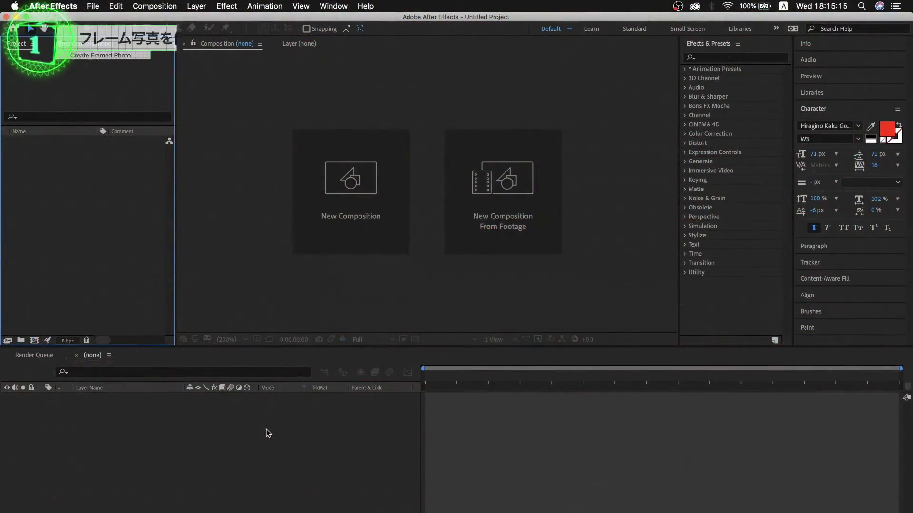
- Create a new 1920×1080 composition named Photo Opener
{"action": "left_click", "coordinate": [344, 238]}
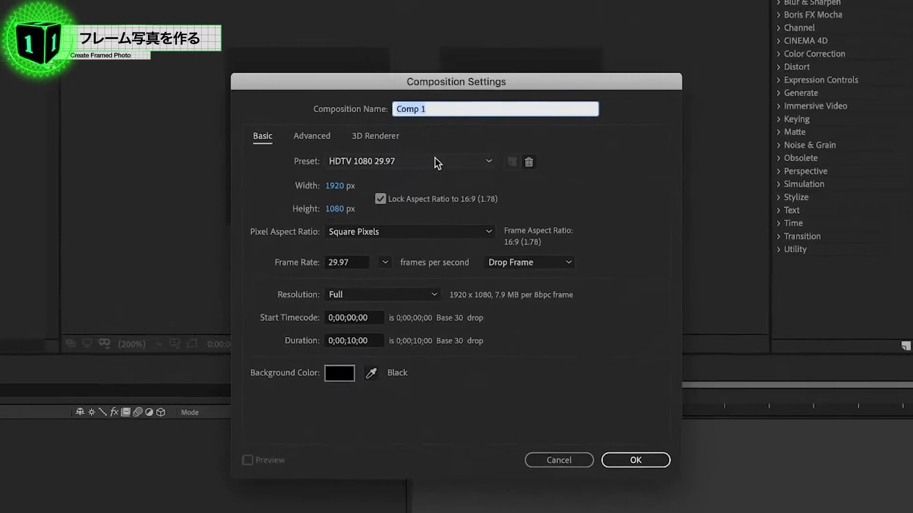
{"action": "type", "text": "Photo Opener"}
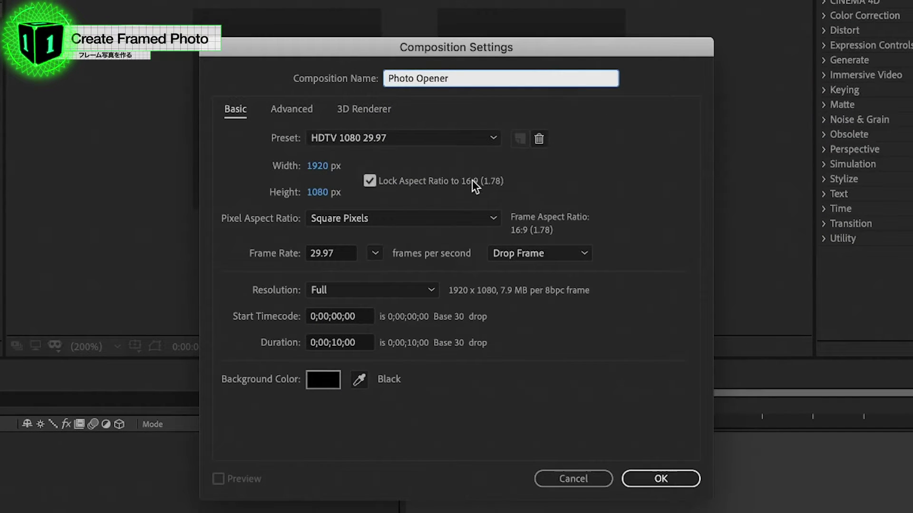
{"action": "left_click", "coordinate": [660, 479]}
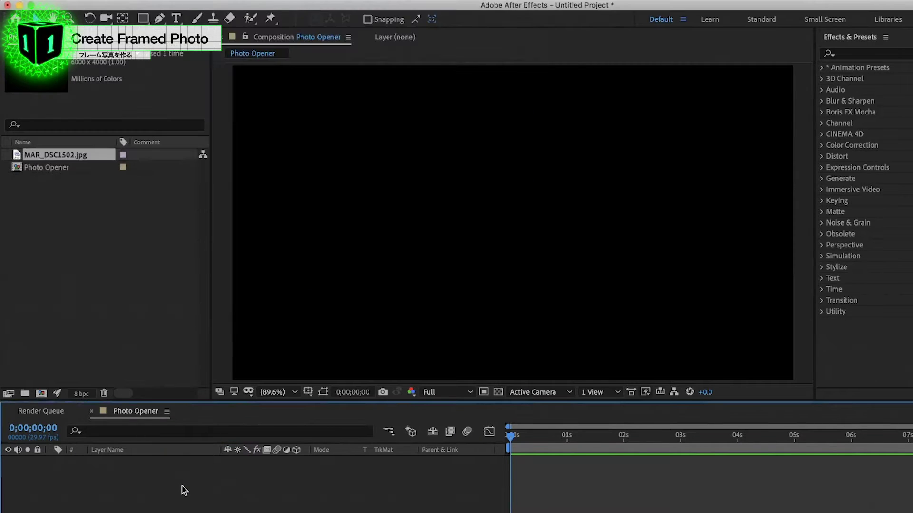
- Add the MAR_DSC1502.jpg wood texture to the comp and scale it to 32% to fill the frame
{"action": "left_click_drag", "start_coordinate": [213, 398], "coordinate": [182, 486]}
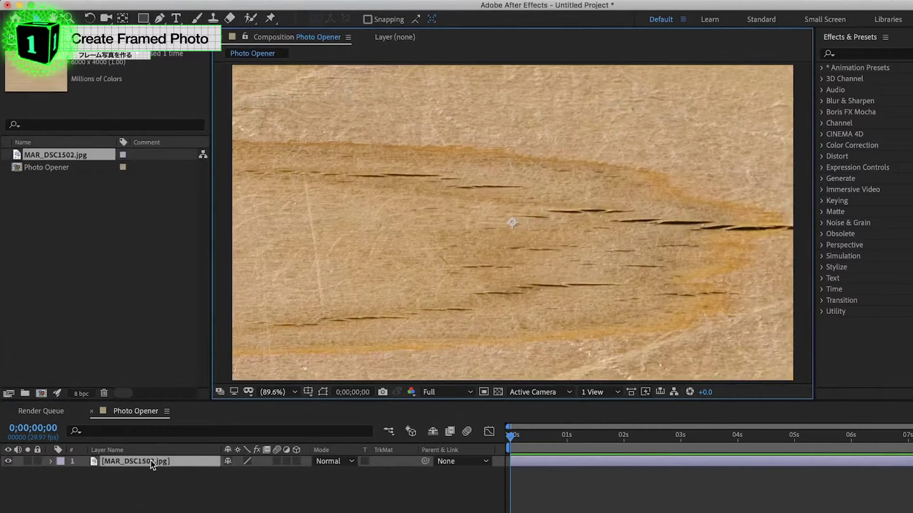
{"action": "key", "text": "s"}
{"action": "mouse_move", "coordinate": [267, 476]}
{"action": "left_mouse_down"}
{"action": "mouse_move", "coordinate": [194, 476]}
{"action": "mouse_move", "coordinate": [208, 477]}
{"action": "left_mouse_up"}
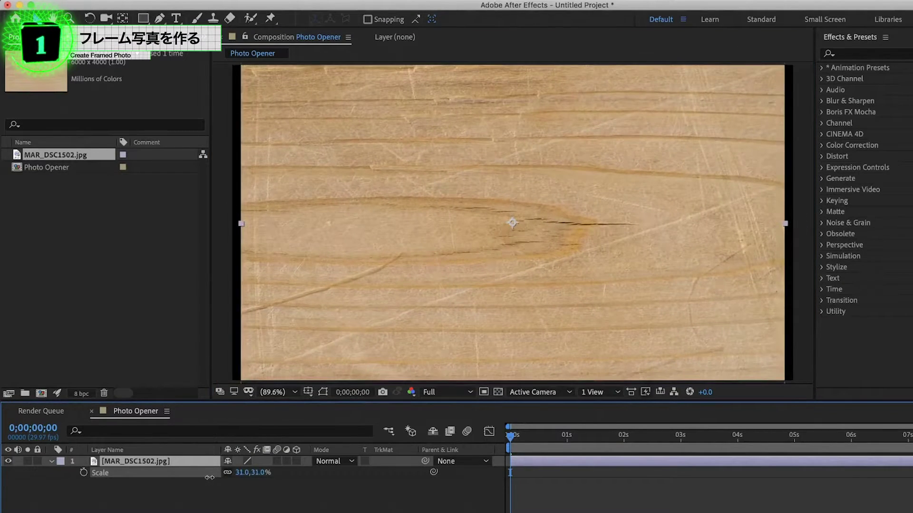
{"action": "left_click_drag", "start_coordinate": [210, 477], "coordinate": [212, 483]}
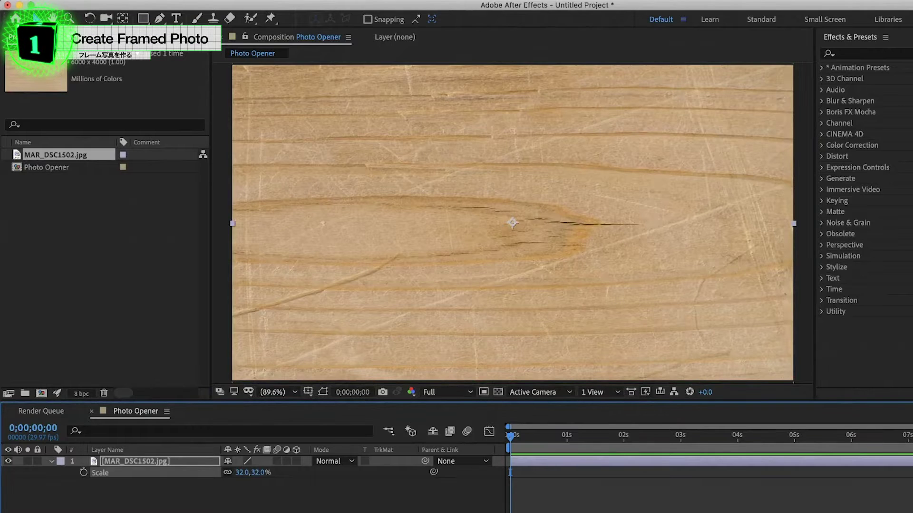
{"action": "left_click", "coordinate": [143, 475]}
{"action": "key", "text": "super+i"}
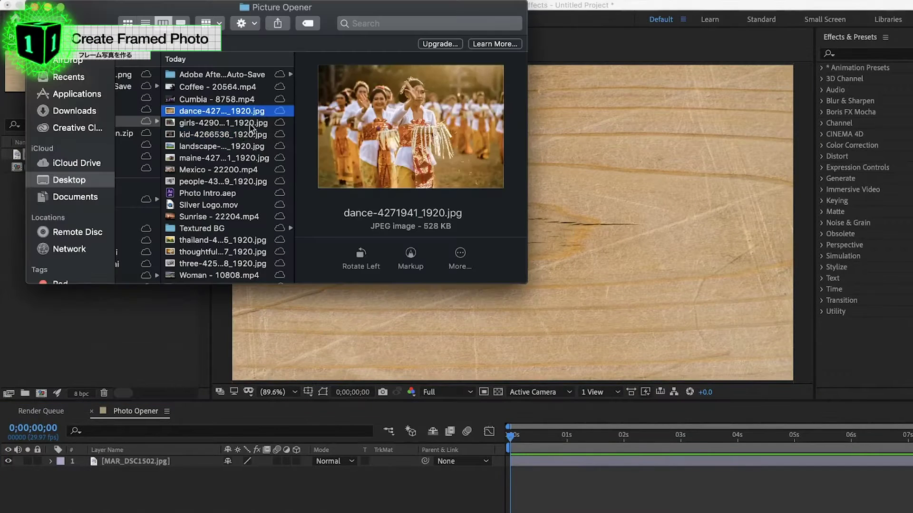
- Import the six photos, from dance to people, into the project
{"action": "left_click", "coordinate": [240, 147], "text": "shift"}
{"action": "left_click", "coordinate": [237, 158], "text": "shift"}
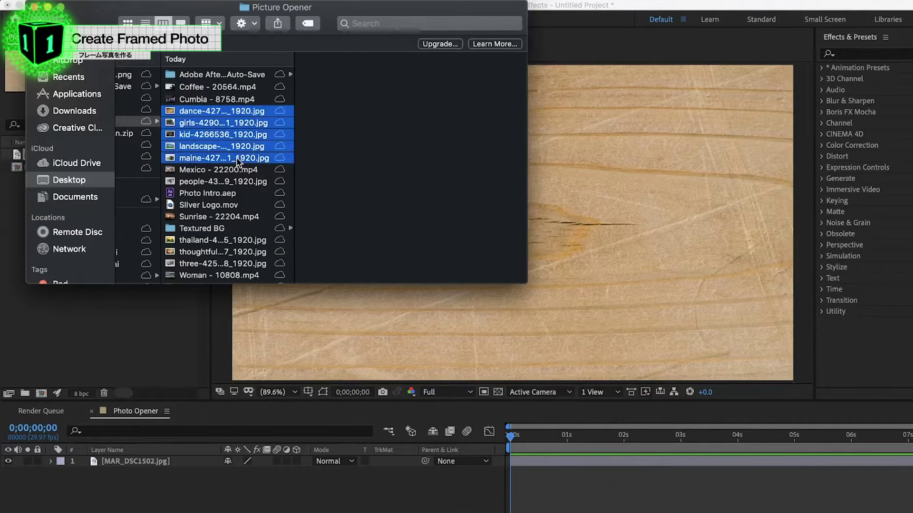
{"action": "left_click", "coordinate": [223, 181], "text": "shift"}
{"action": "left_click_drag", "start_coordinate": [223, 181], "coordinate": [149, 311]}
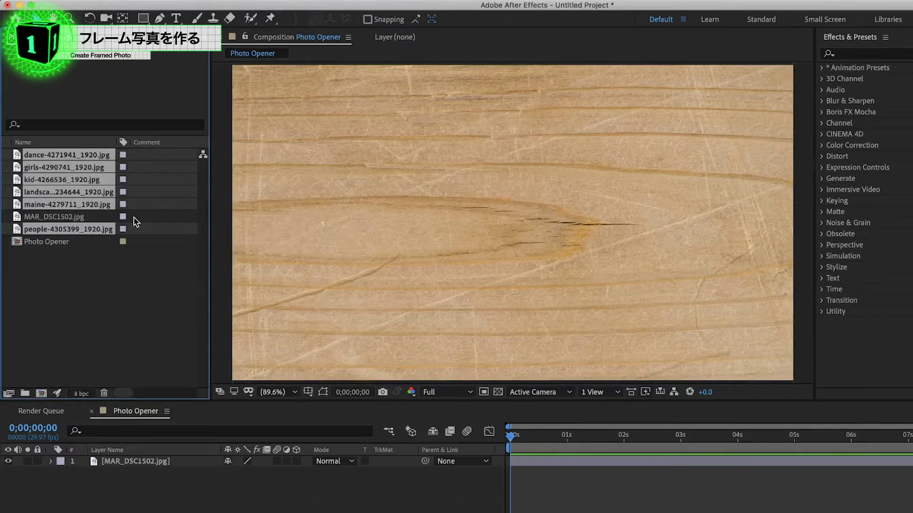
{"action": "left_click", "coordinate": [99, 278]}
- Place dance-4271941_1920.jpg as a layer above the wood, scaled to 50%
{"action": "left_click", "coordinate": [69, 230]}
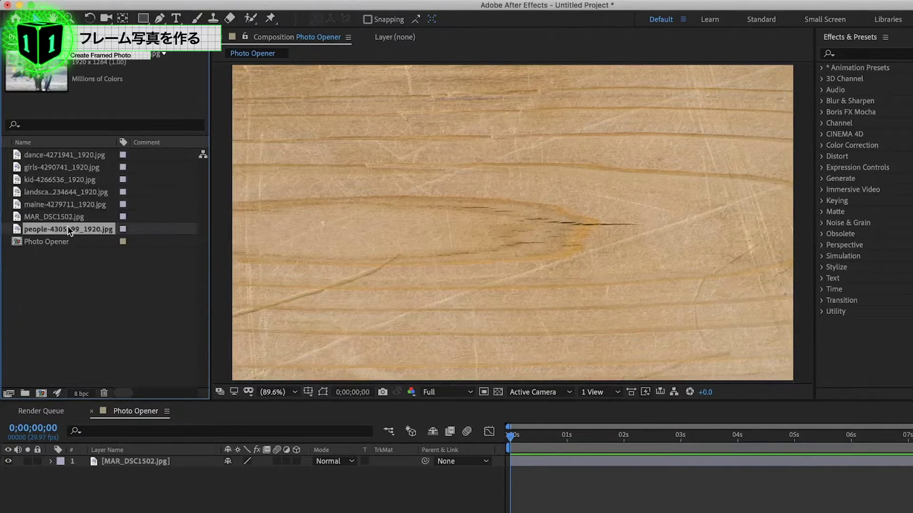
{"action": "left_click", "coordinate": [68, 205]}
{"action": "left_click", "coordinate": [65, 192]}
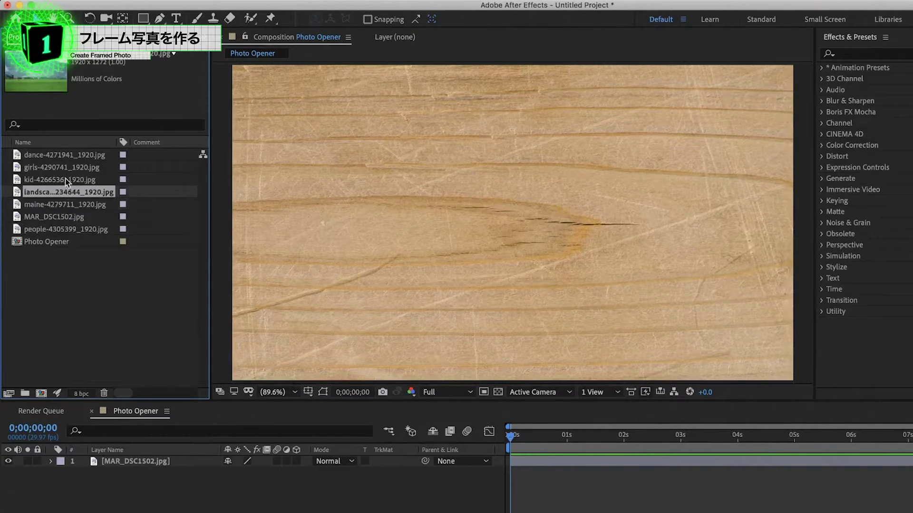
{"action": "left_click", "coordinate": [65, 180]}
{"action": "left_click", "coordinate": [65, 168]}
{"action": "left_click", "coordinate": [66, 156]}
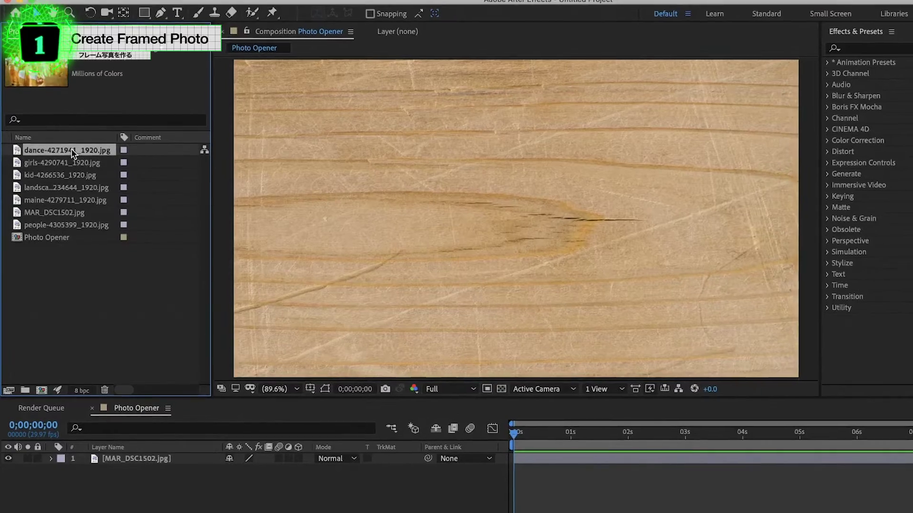
{"action": "left_click_drag", "start_coordinate": [65, 159], "coordinate": [99, 288]}
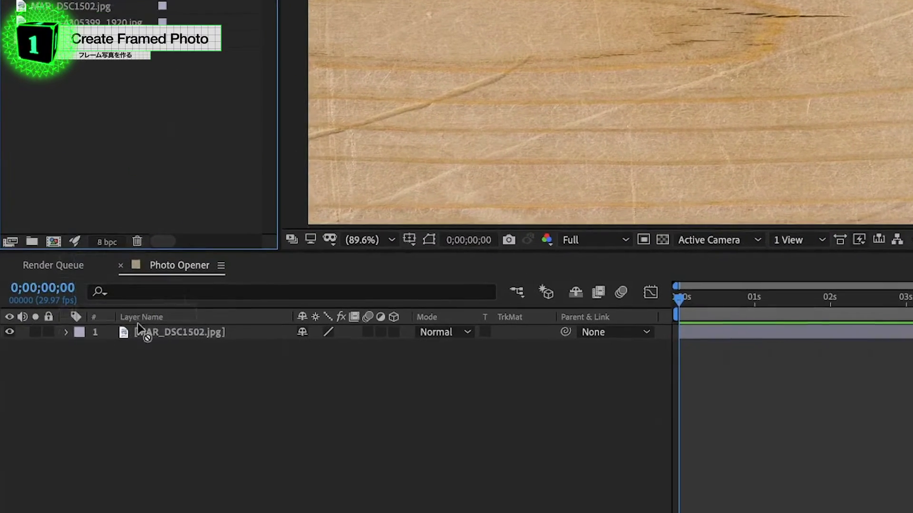
{"action": "left_click_drag", "start_coordinate": [128, 129], "coordinate": [142, 349]}
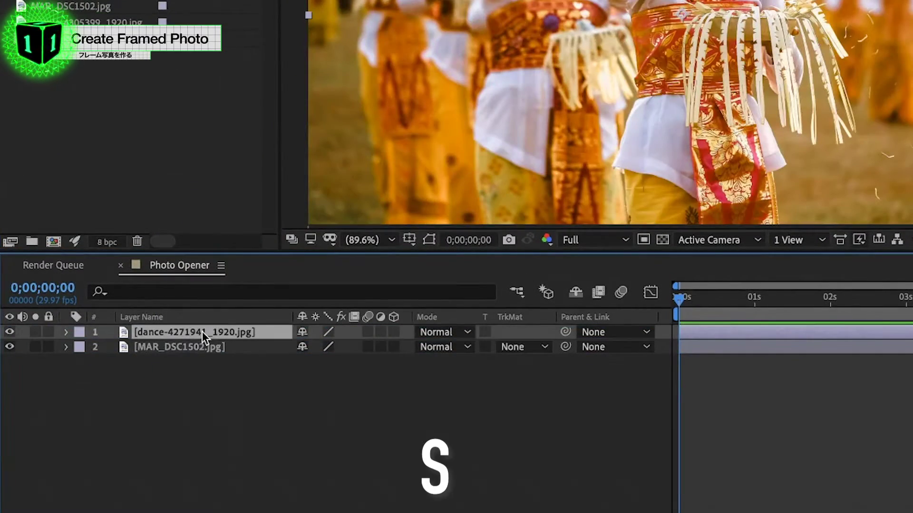
{"action": "key", "text": "s"}
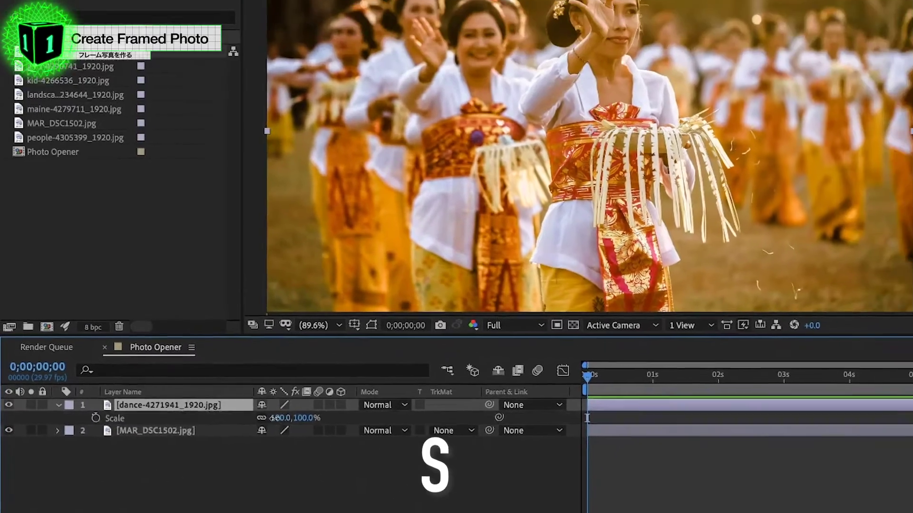
{"action": "left_click_drag", "start_coordinate": [264, 445], "coordinate": [221, 447]}
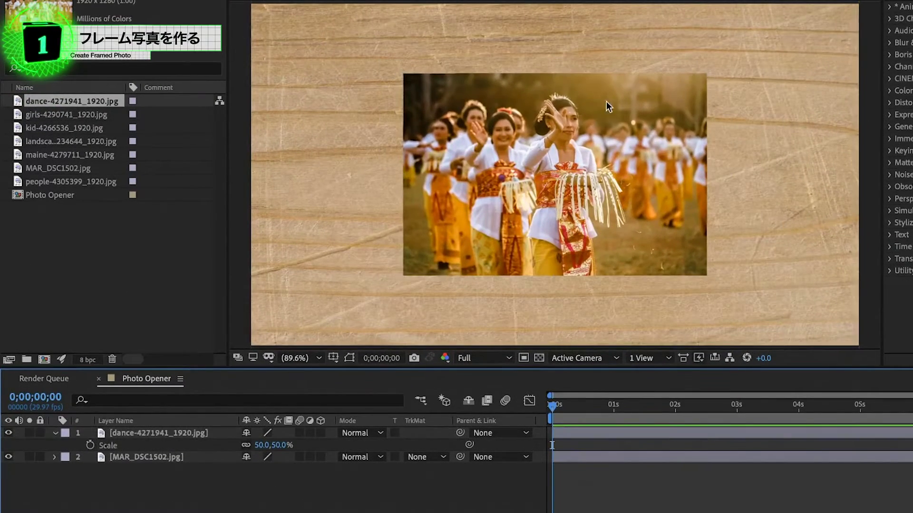
- Pre-compose the dance photo layer and name the precomp layer Photo001
{"action": "left_click", "coordinate": [212, 433]}
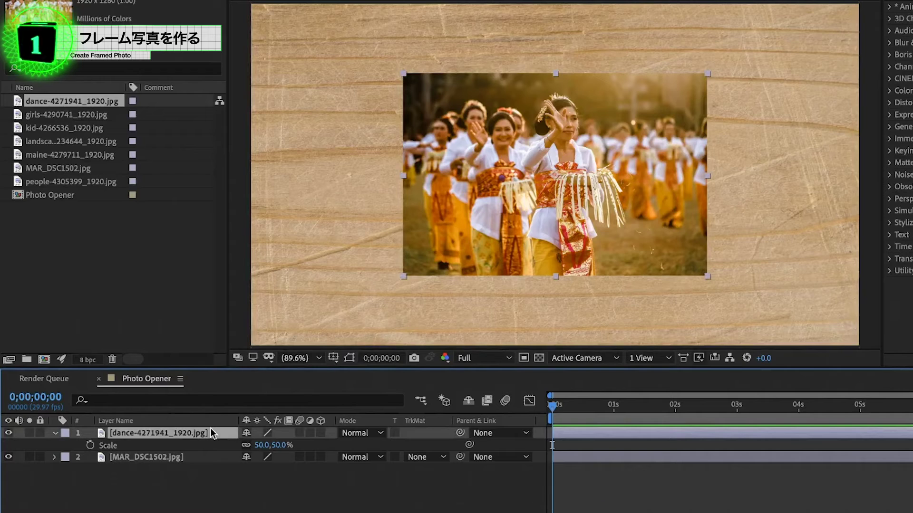
{"action": "key", "text": "ctrl+shift+c"}
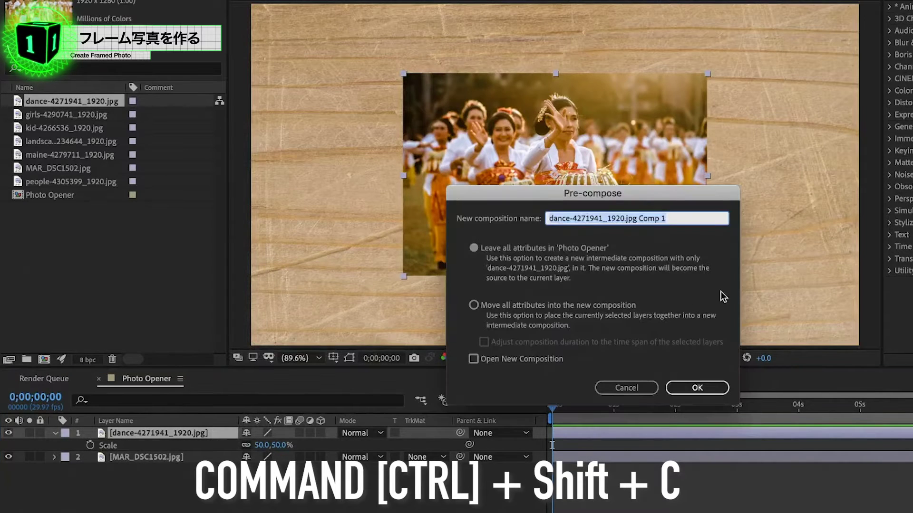
{"action": "left_click", "coordinate": [697, 388]}
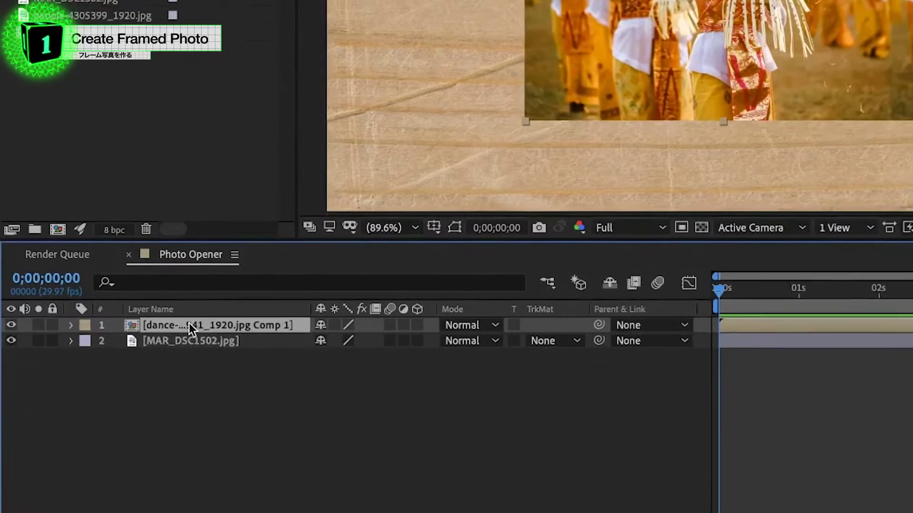
{"action": "key", "text": "Return"}
{"action": "type", "text": "Photo001"}
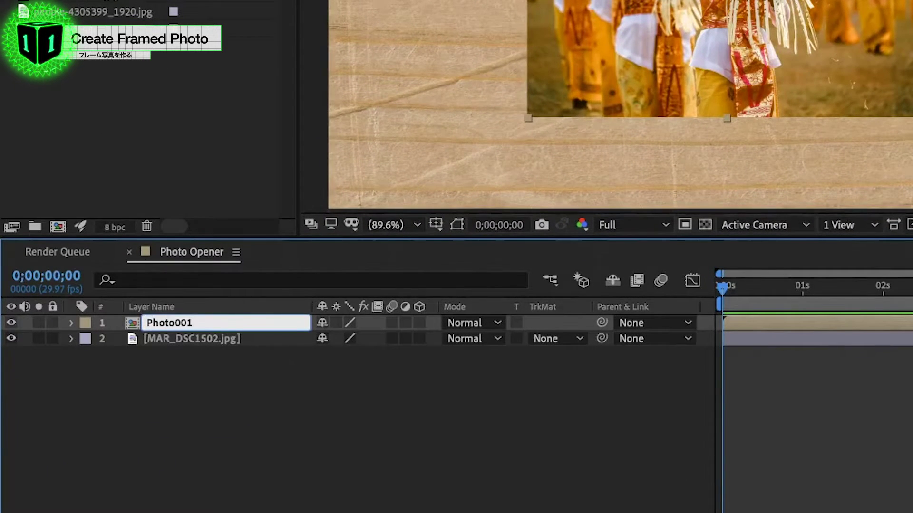
{"action": "key", "text": "Return"}
{"action": "left_click", "coordinate": [156, 421]}
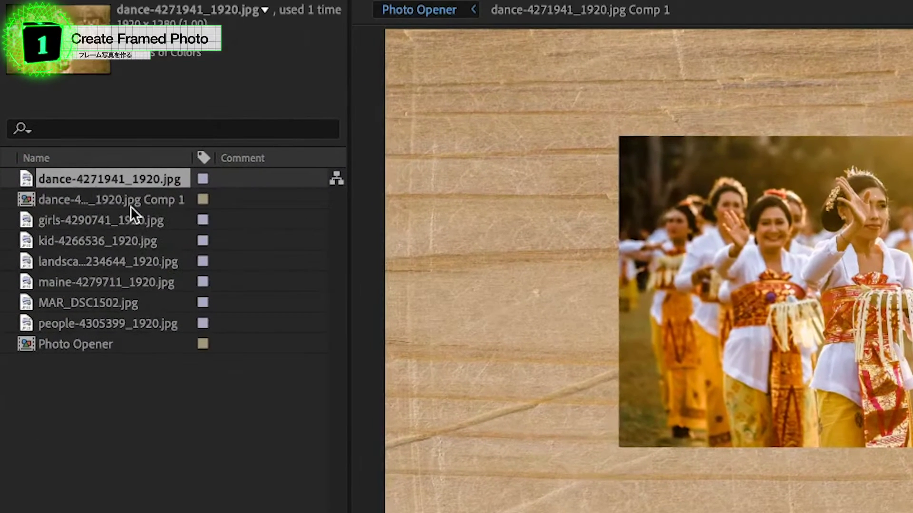
- Rename the dance photo comp in the Project panel to Photo001
{"action": "left_click", "coordinate": [131, 207]}
{"action": "key", "text": "Return"}
{"action": "type", "text": "Photo001"}
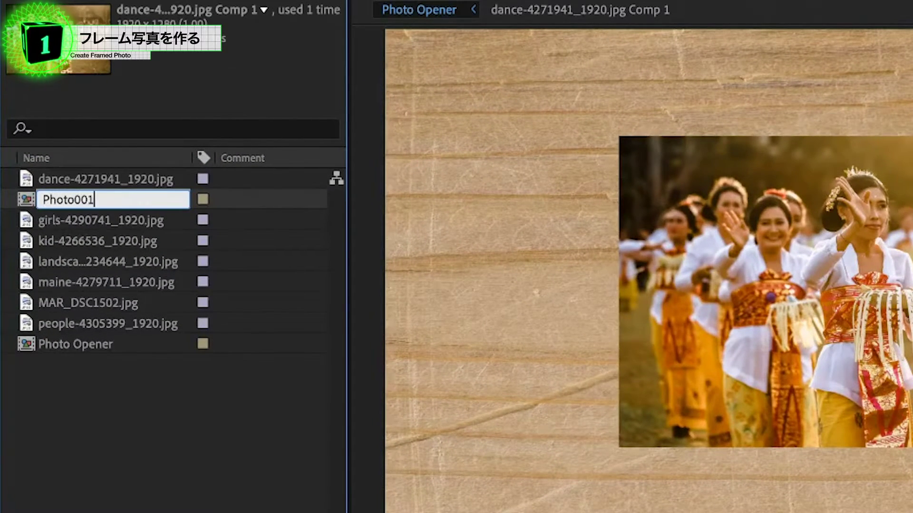
{"action": "key", "text": "Return"}
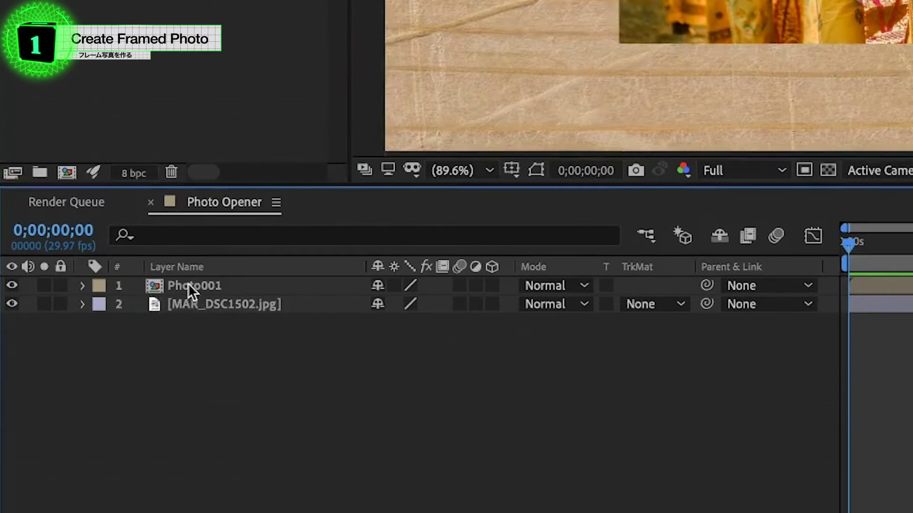
- Add a white Stroke layer style to Photo001
{"action": "right_click", "coordinate": [188, 379]}
{"action": "mouse_move", "coordinate": [480, 364]}
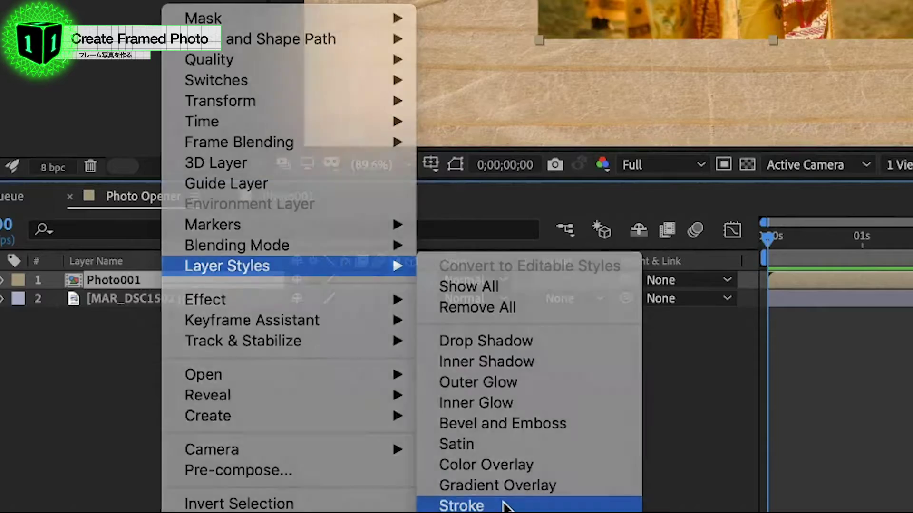
{"action": "left_click", "coordinate": [504, 503]}
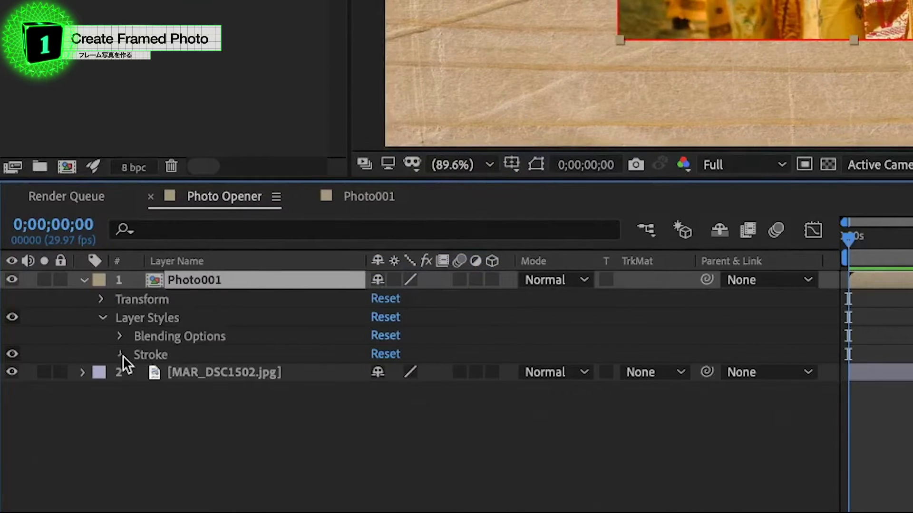
{"action": "left_click", "coordinate": [87, 355]}
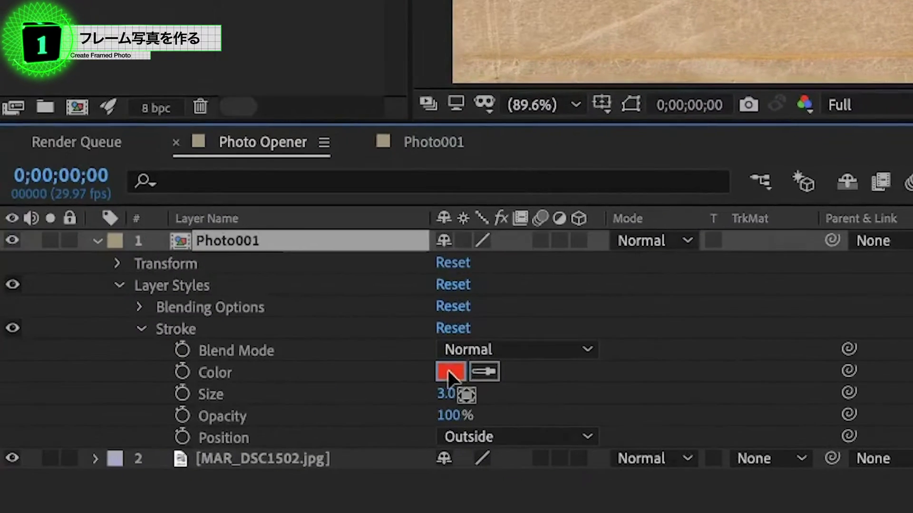
{"action": "left_click", "coordinate": [450, 372]}
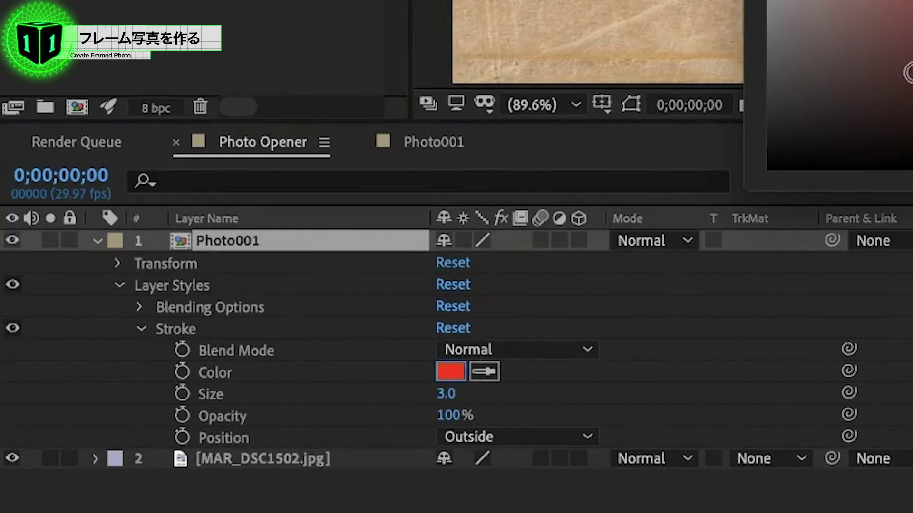
{"action": "left_click_drag", "start_coordinate": [457, 265], "coordinate": [402, 169]}
{"action": "left_click", "coordinate": [696, 173]}
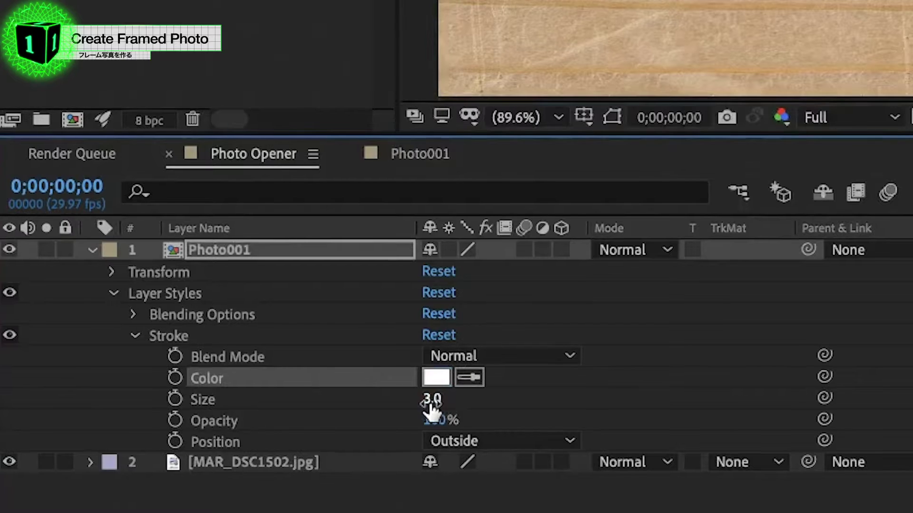
- Set the stroke size to 29 with position Inside
{"action": "left_click", "coordinate": [233, 459]}
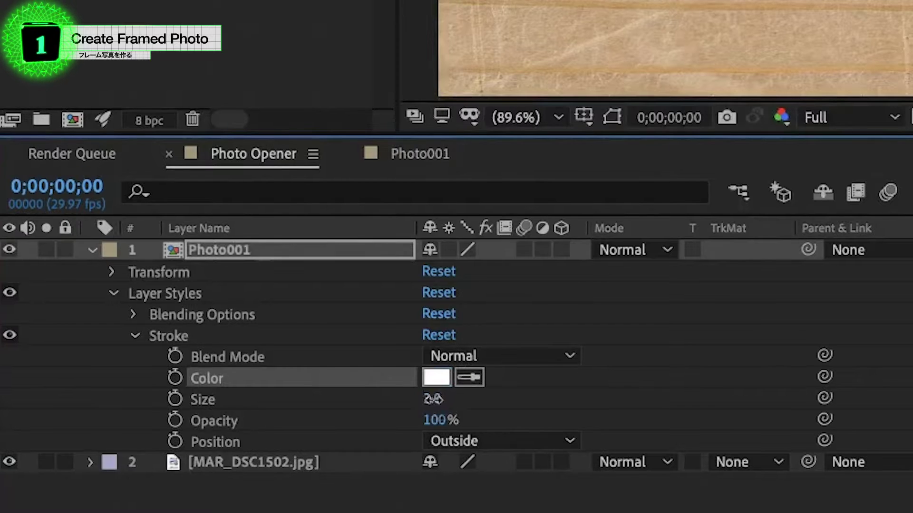
{"action": "type", "text": "15"}
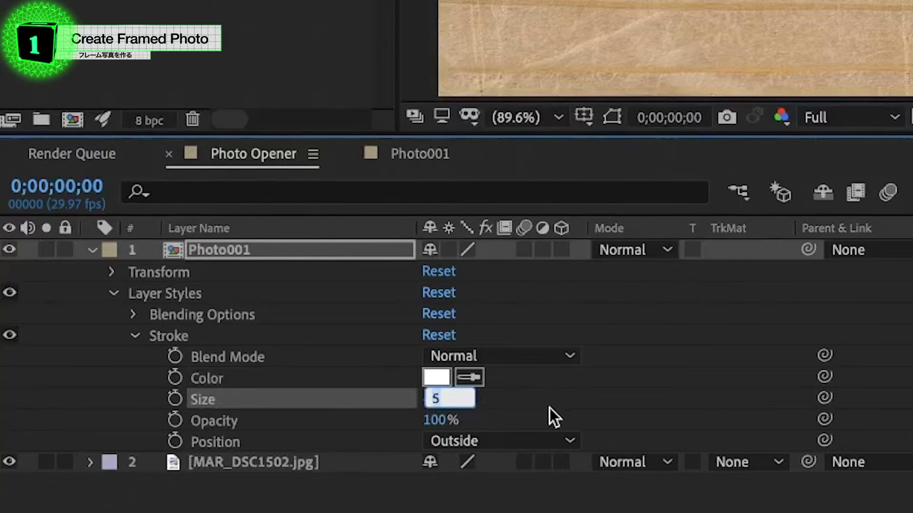
{"action": "type", "text": "26"}
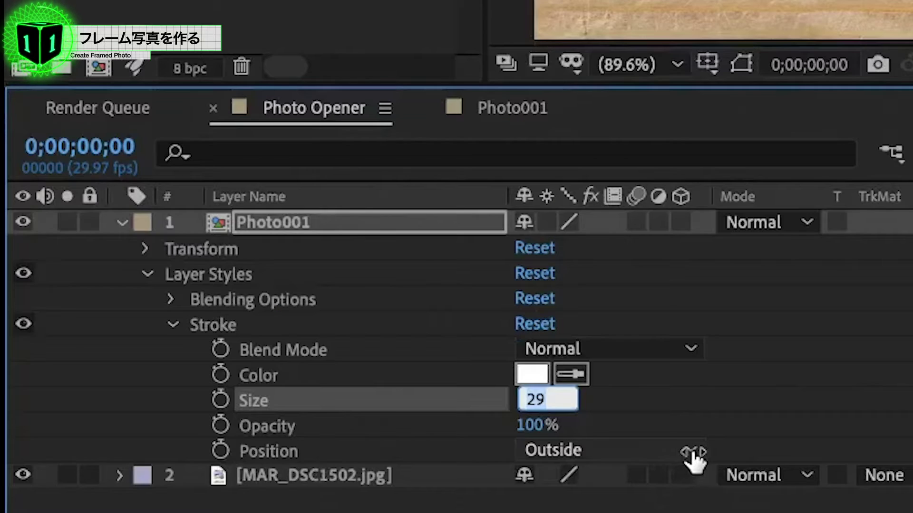
{"action": "left_click", "coordinate": [688, 451]}
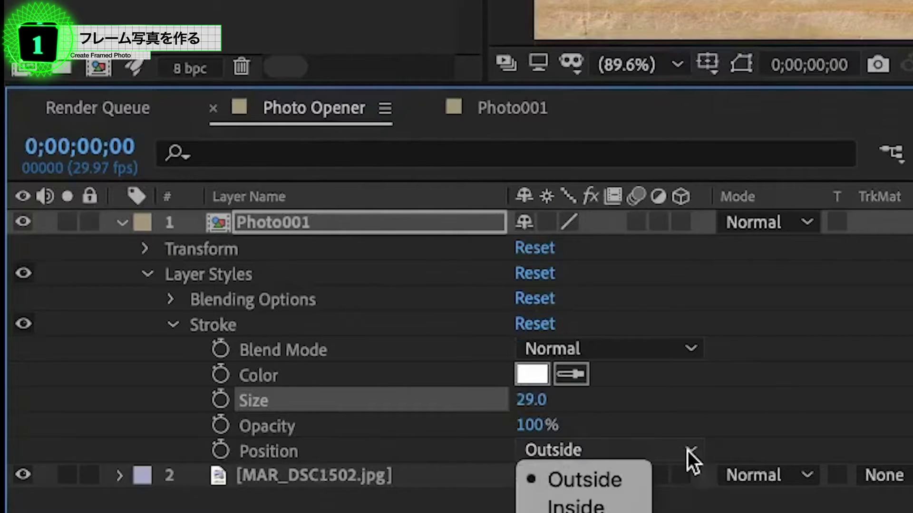
{"action": "left_click", "coordinate": [575, 503]}
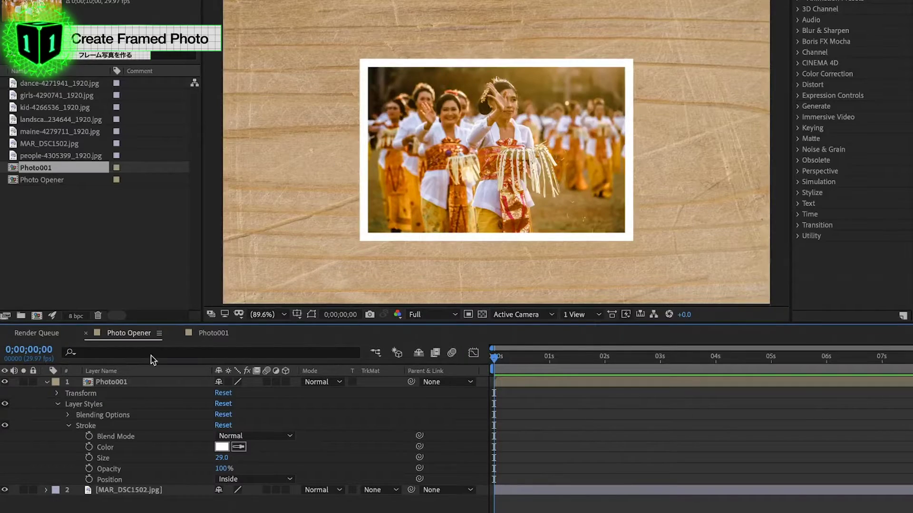
{"action": "left_click", "coordinate": [69, 426]}
- Add a Drop Shadow layer style to Photo001 with 41% opacity
{"action": "left_click", "coordinate": [139, 382]}
{"action": "right_click", "coordinate": [142, 381]}
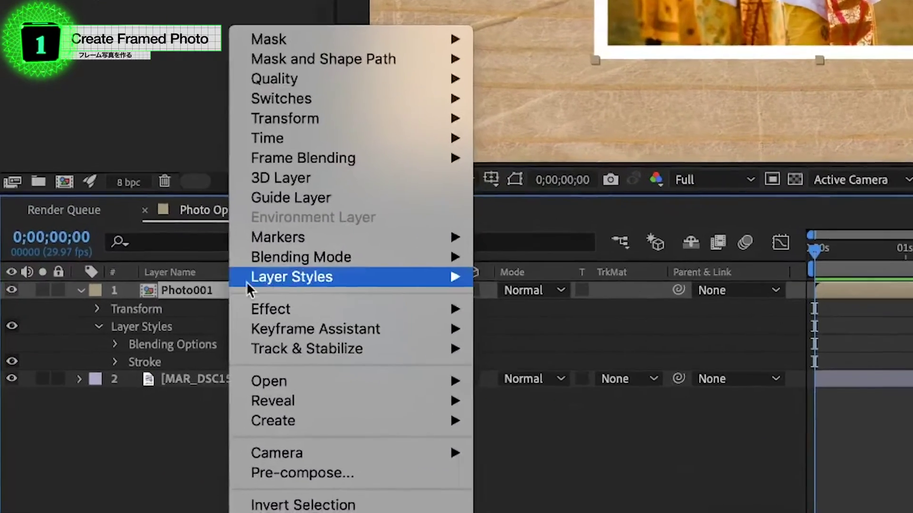
{"action": "mouse_move", "coordinate": [302, 279]}
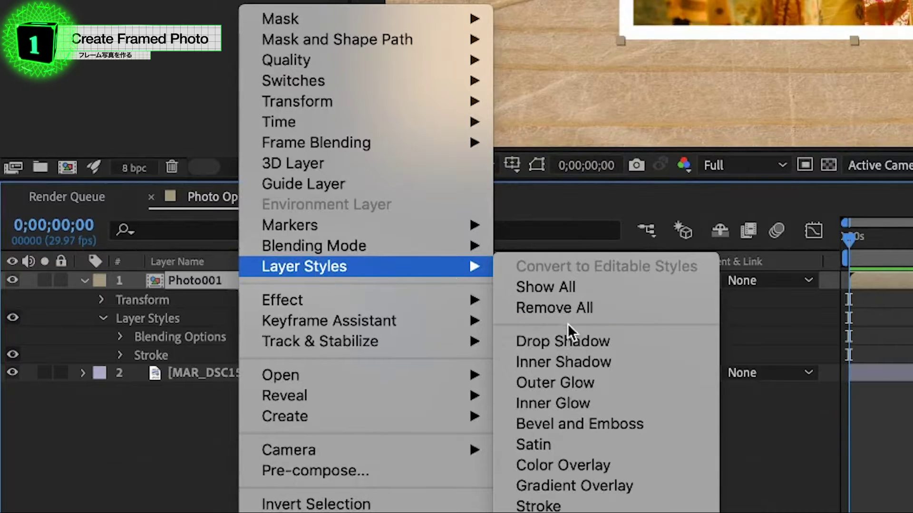
{"action": "left_click", "coordinate": [623, 340]}
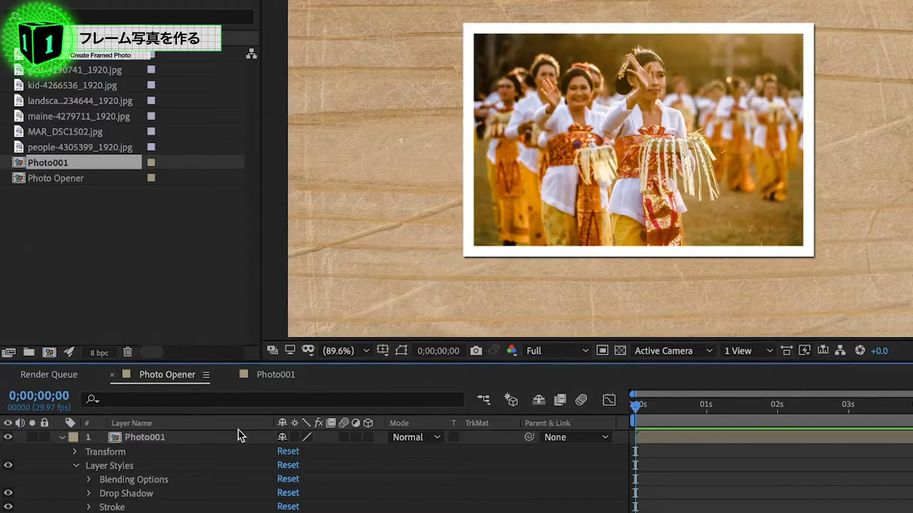
{"action": "left_click", "coordinate": [89, 494]}
{"action": "left_click_drag", "start_coordinate": [386, 412], "coordinate": [353, 411]}
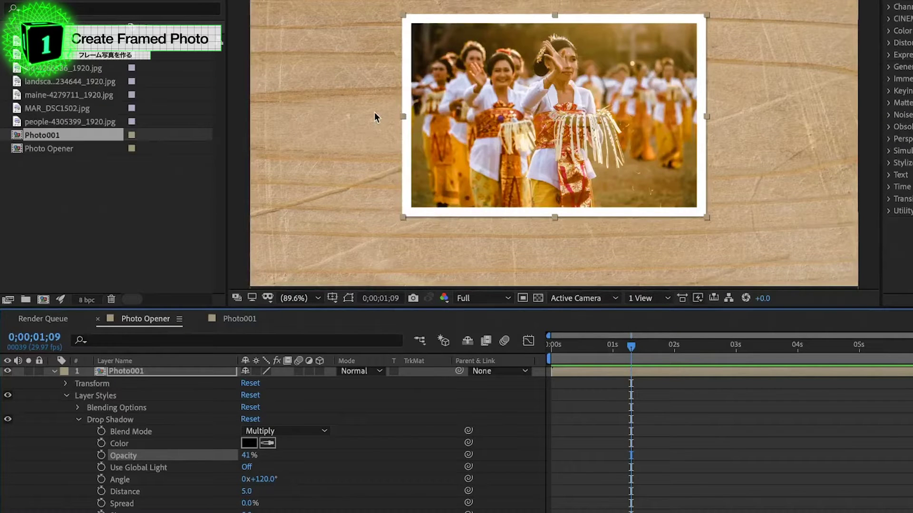
{"action": "left_click", "coordinate": [60, 372]}
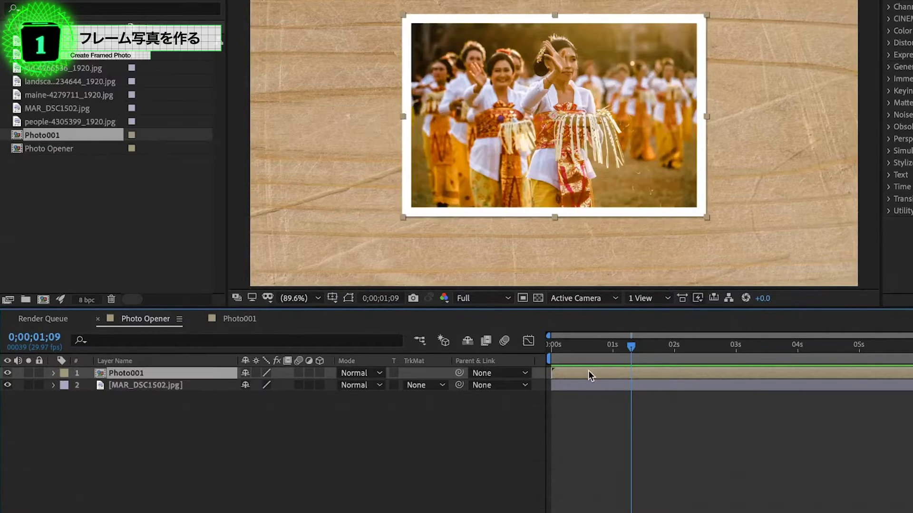
- Move the current time to 0;00;02;01
{"action": "left_click_drag", "start_coordinate": [629, 349], "coordinate": [673, 360]}
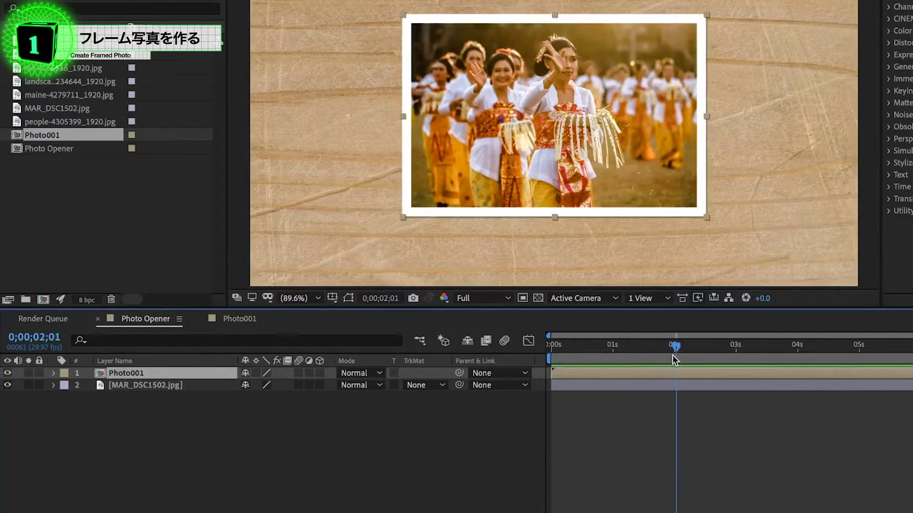
{"action": "scroll", "coordinate": [531, 178], "scroll_direction": "down", "scroll_amount": 2}
{"action": "scroll", "coordinate": [526, 152], "scroll_direction": "up", "scroll_amount": 2}
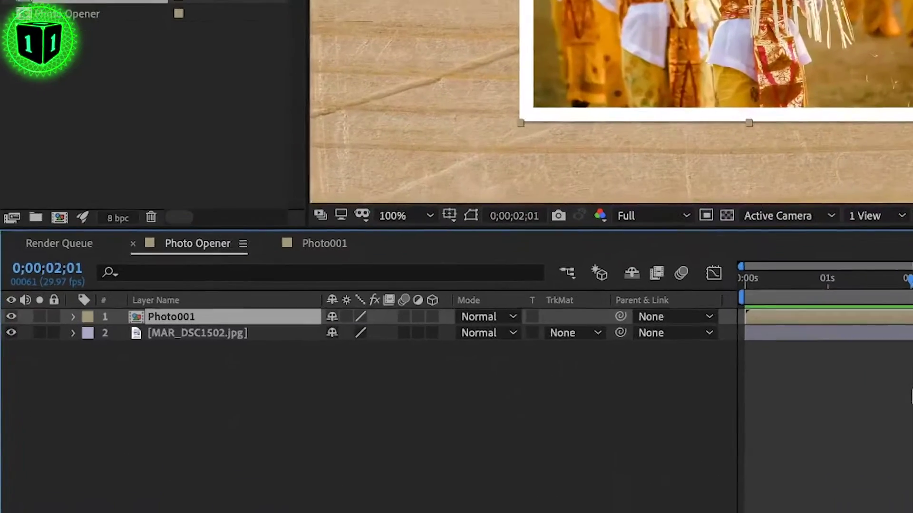
{"action": "key", "text": "p"}
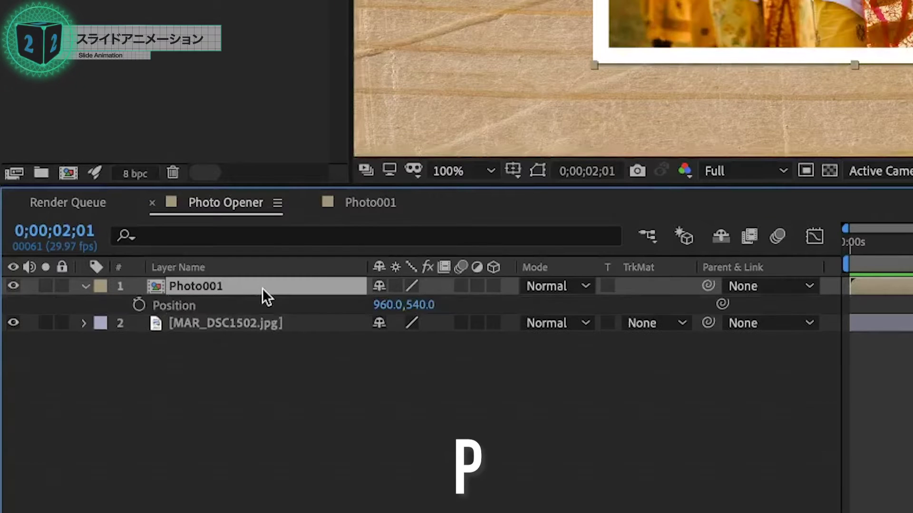
- Key Photo001's Position at 960,540 and Rotation at 0° at 0;00;02;01, then return to 0;00;00;06
{"action": "left_click", "coordinate": [141, 306]}
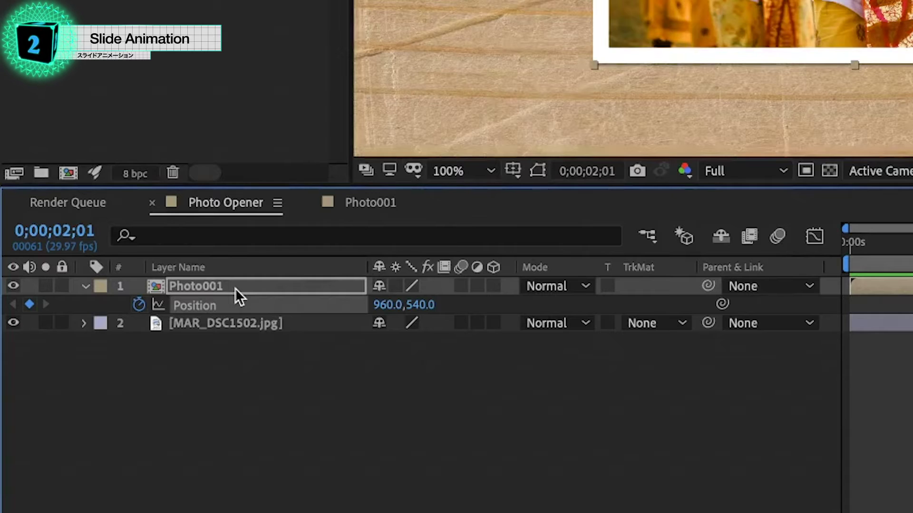
{"action": "key", "text": "r"}
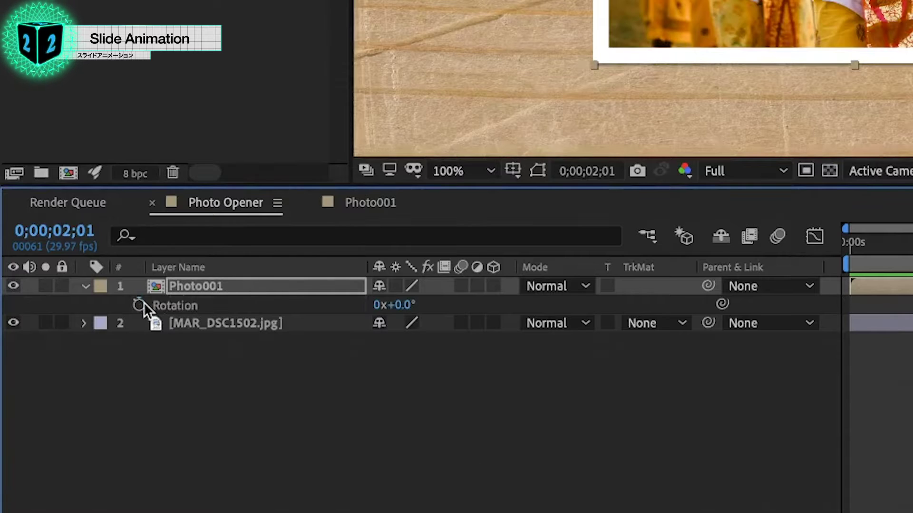
{"action": "left_click", "coordinate": [140, 305]}
{"action": "key", "text": "u"}
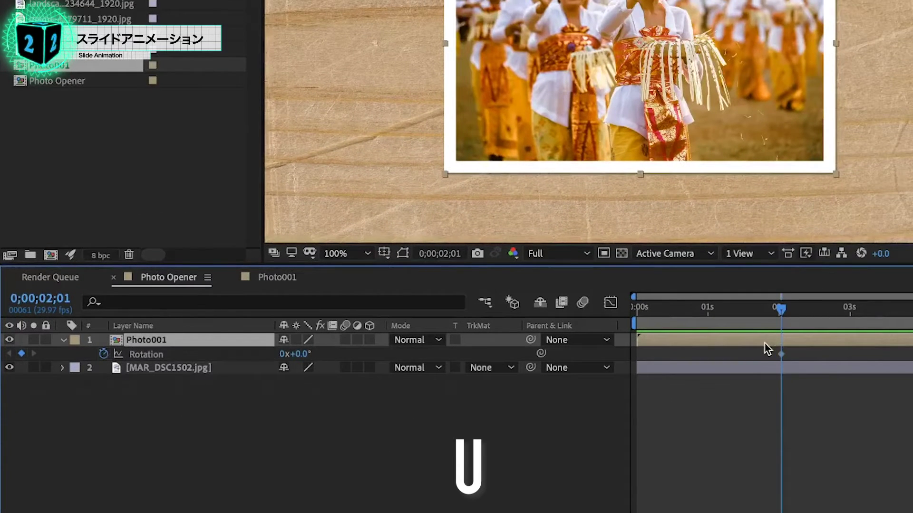
{"action": "key", "text": "alt+shift+p"}
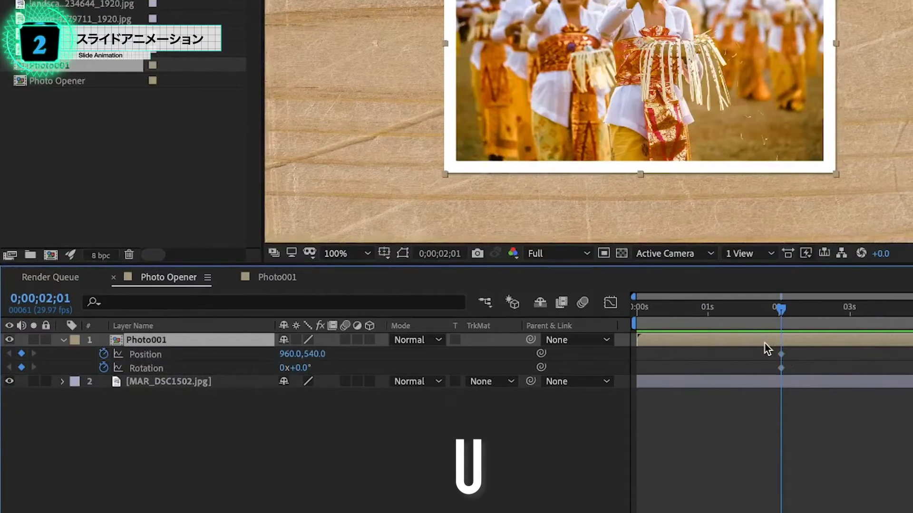
{"action": "left_click_drag", "start_coordinate": [781, 309], "coordinate": [581, 414]}
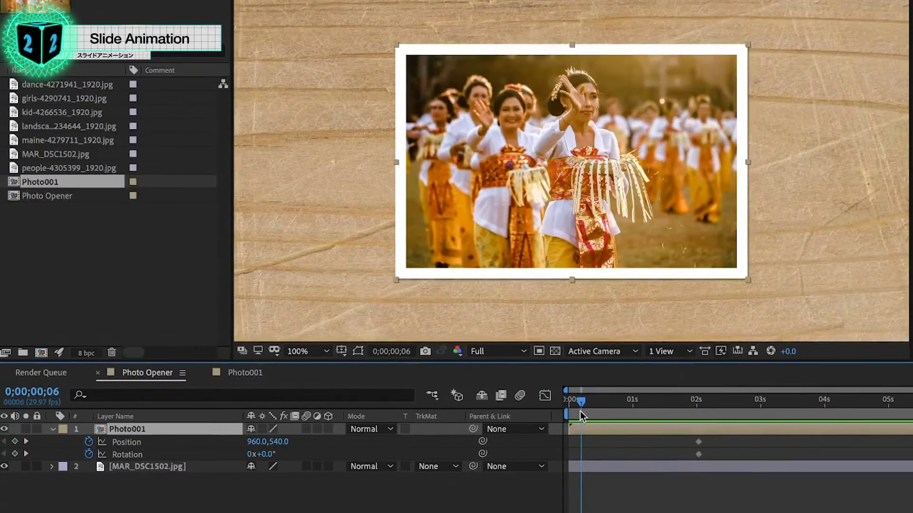
{"action": "key", "text": "comma"}
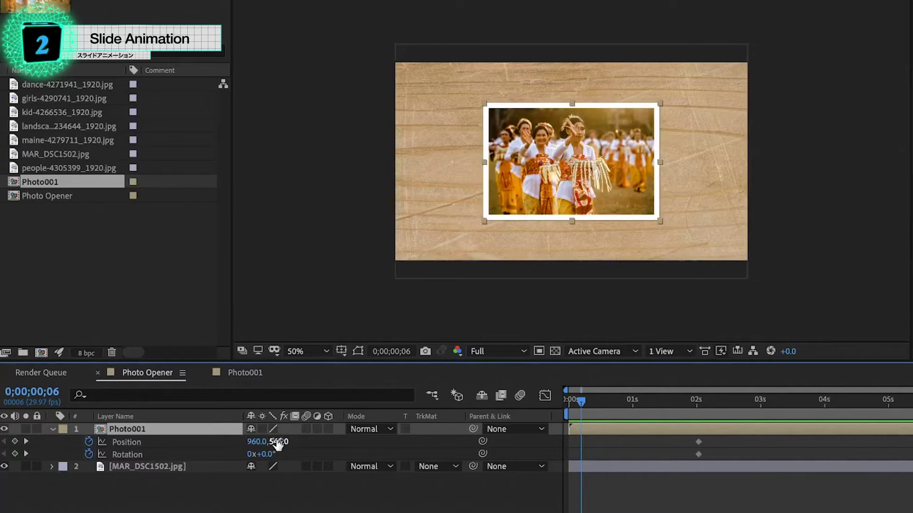
- At 0;00;00;06, move Photo001 off-screen to 2710,-318 and tilt it 6°
{"action": "left_click_drag", "start_coordinate": [288, 442], "coordinate": [142, 442]}
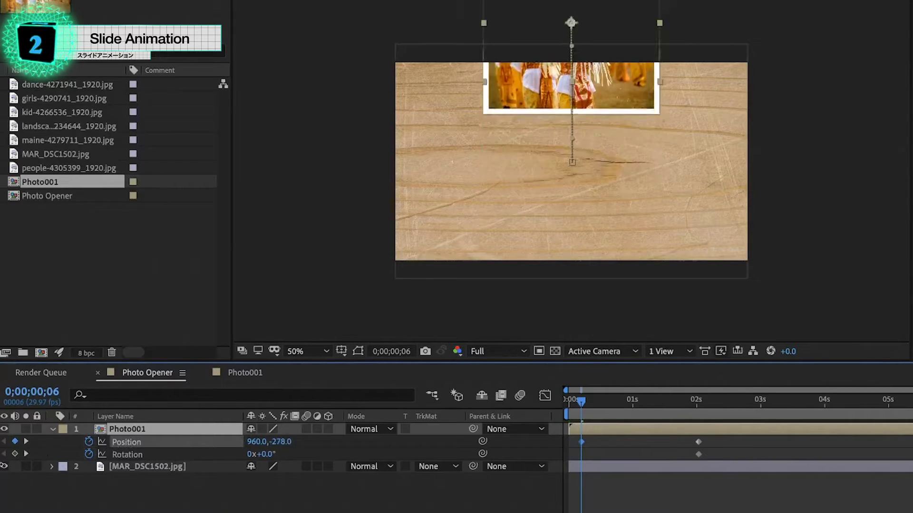
{"action": "left_click_drag", "start_coordinate": [270, 442], "coordinate": [260, 442]}
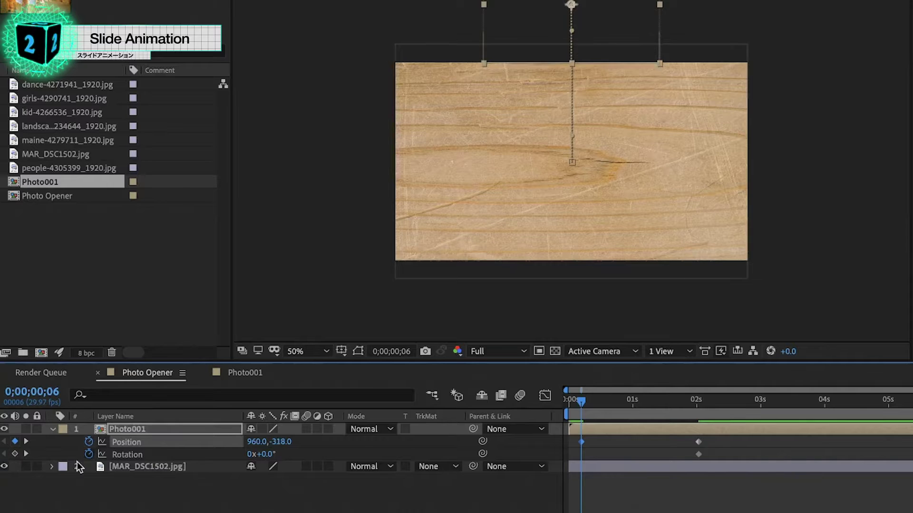
{"action": "left_click_drag", "start_coordinate": [257, 441], "coordinate": [393, 451]}
{"action": "left_click_drag", "start_coordinate": [278, 455], "coordinate": [275, 456]}
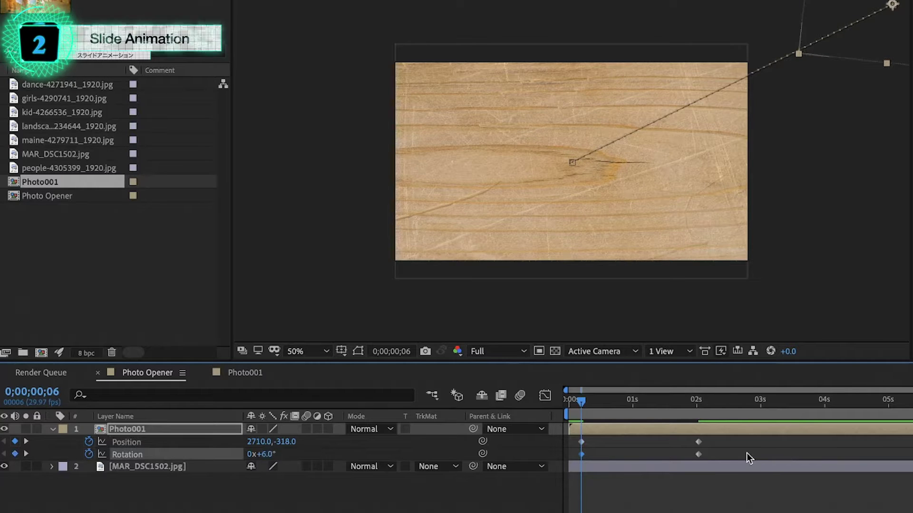
- Check the 4° end pose at 0;00;02;01 and preview the photo sliding in
{"action": "left_click", "coordinate": [698, 407]}
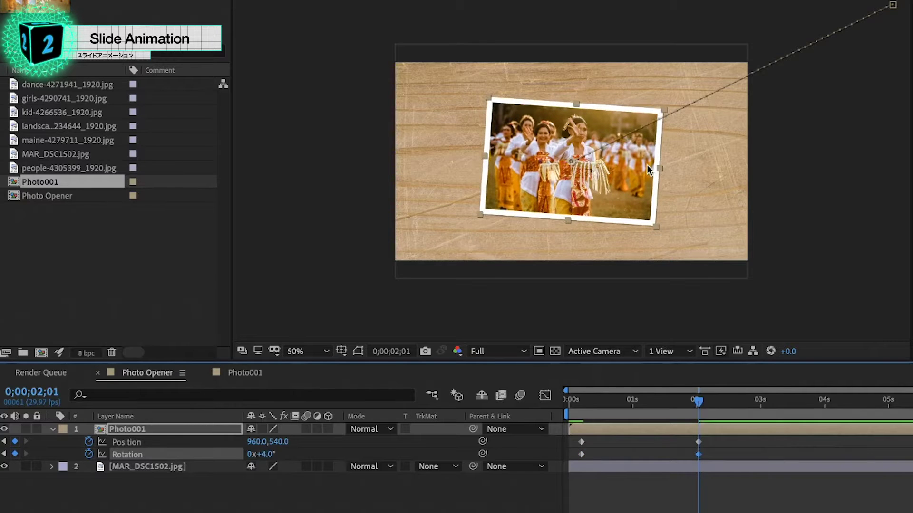
{"action": "key", "text": "slash"}
{"action": "key", "text": "comma"}
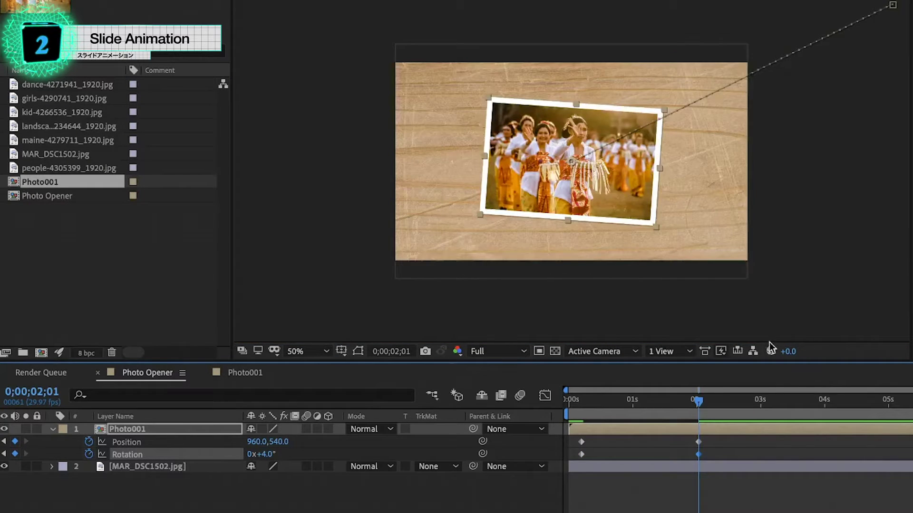
{"action": "left_click", "coordinate": [575, 400]}
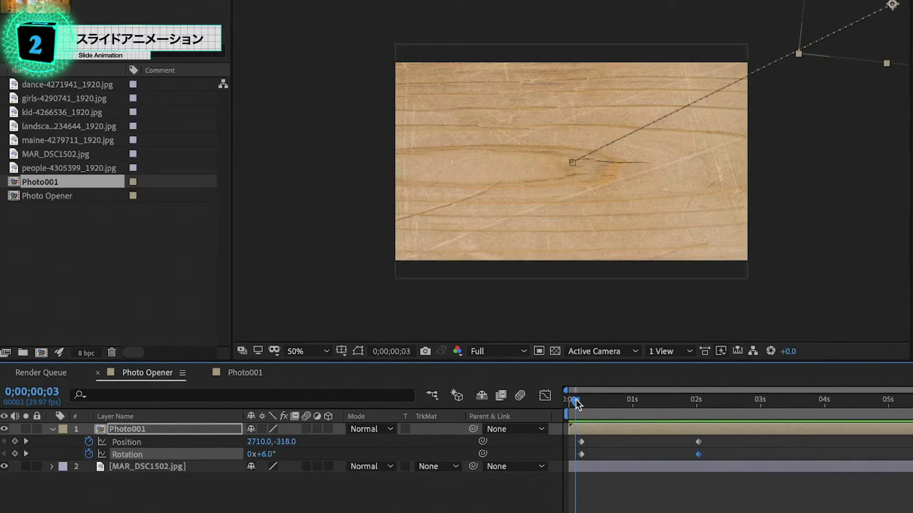
{"action": "key", "text": "space"}
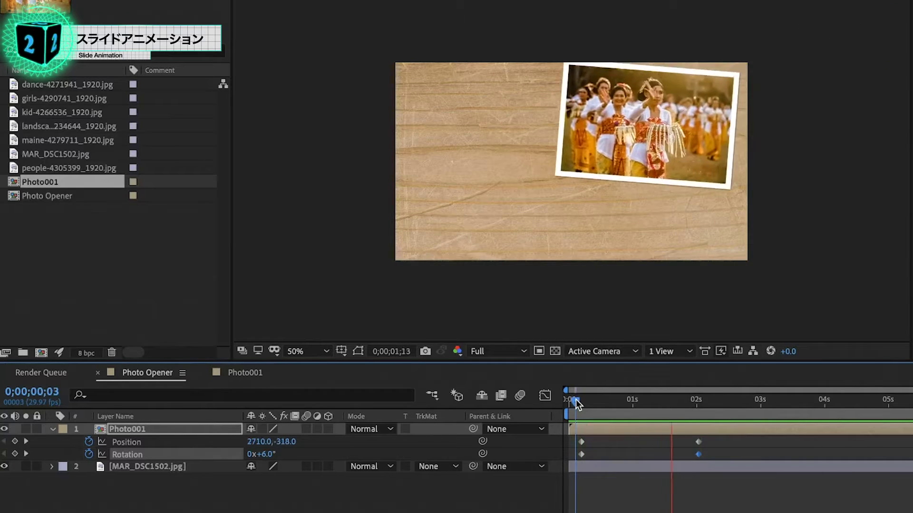
{"action": "key", "text": "space"}
{"action": "key", "text": "space"}
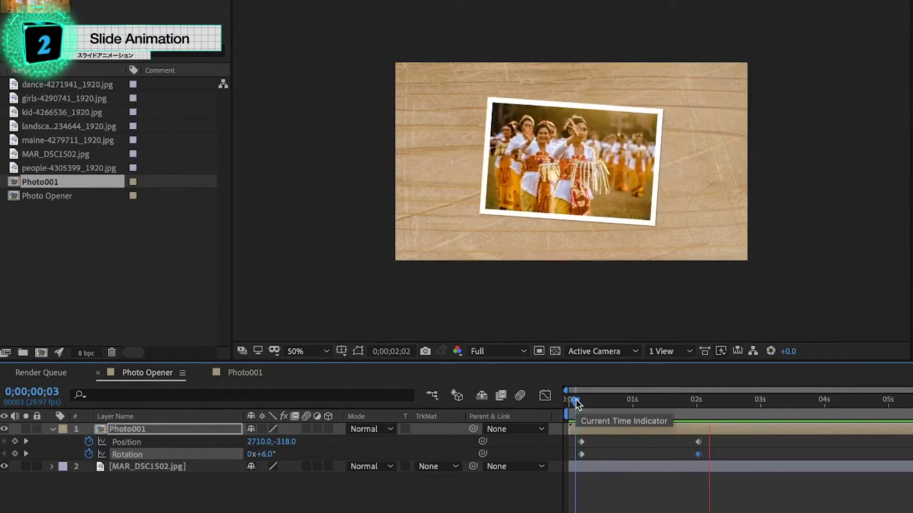
{"action": "key", "text": "space"}
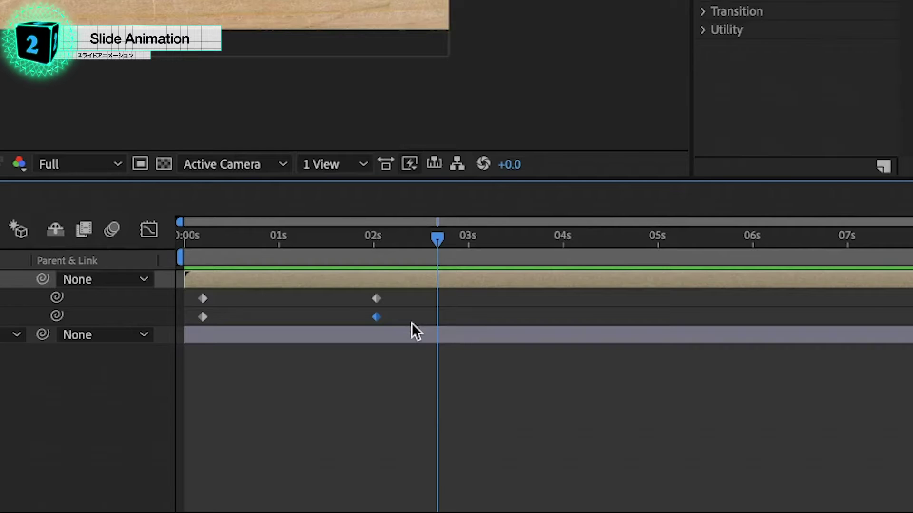
- Apply Easy Ease In to the Position and Rotation keyframes at the 2-second mark
{"action": "left_click_drag", "start_coordinate": [411, 322], "coordinate": [356, 298]}
{"action": "right_click", "coordinate": [375, 296]}
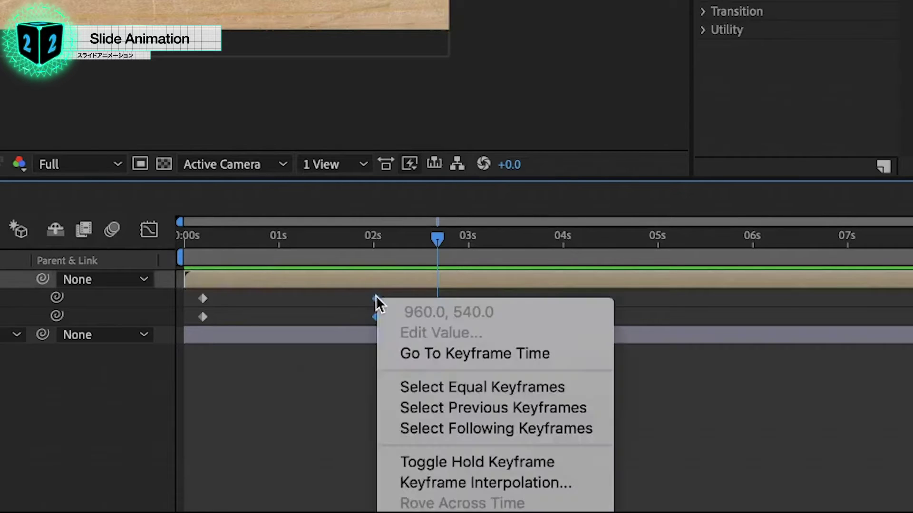
{"action": "mouse_move", "coordinate": [494, 511]}
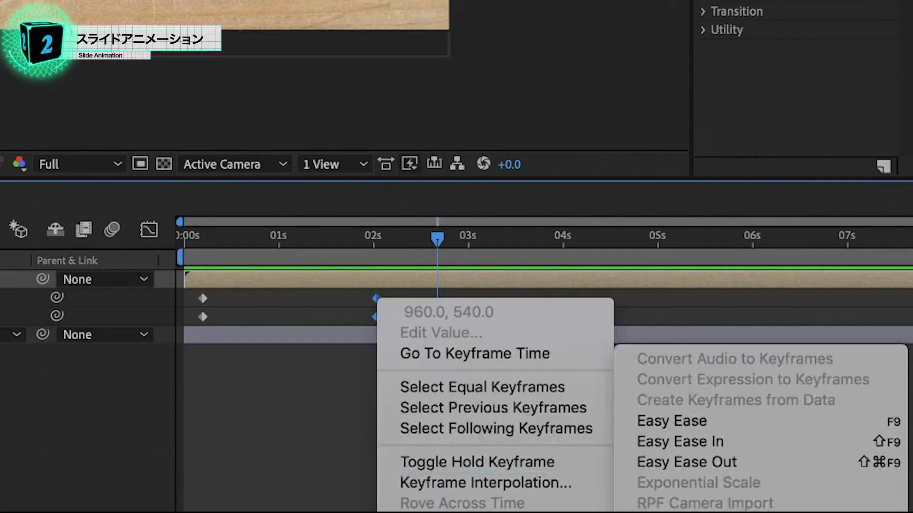
{"action": "left_click", "coordinate": [723, 443]}
- Apply Easy Ease Out to the starting keyframes and open the Graph Editor
{"action": "left_click_drag", "start_coordinate": [227, 315], "coordinate": [190, 297]}
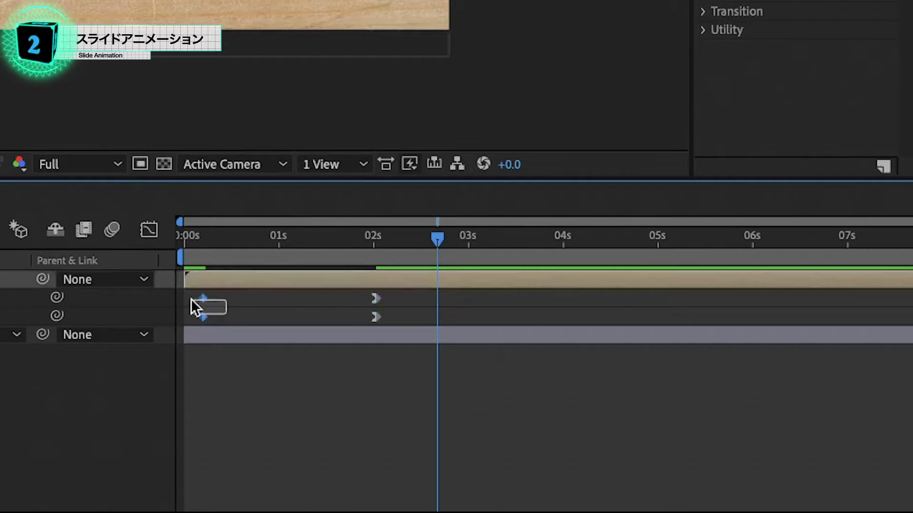
{"action": "right_click", "coordinate": [205, 314]}
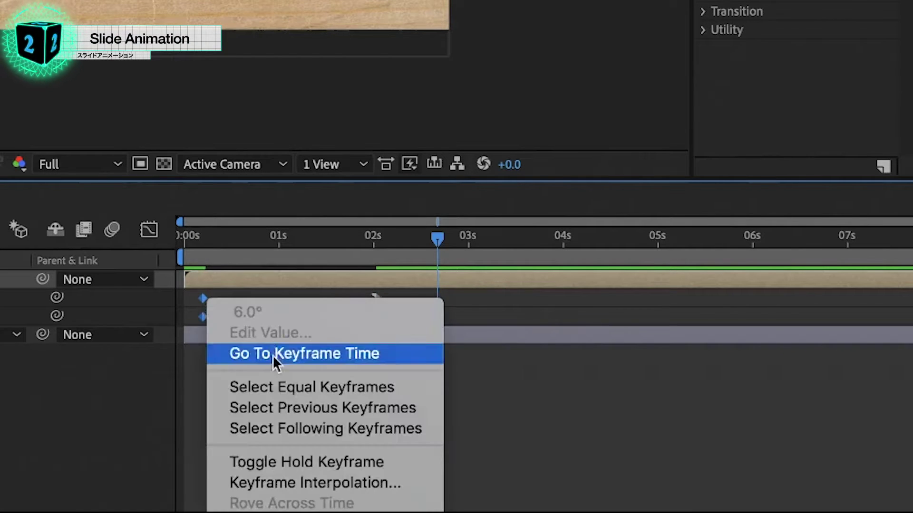
{"action": "mouse_move", "coordinate": [323, 511]}
{"action": "left_click", "coordinate": [489, 460]}
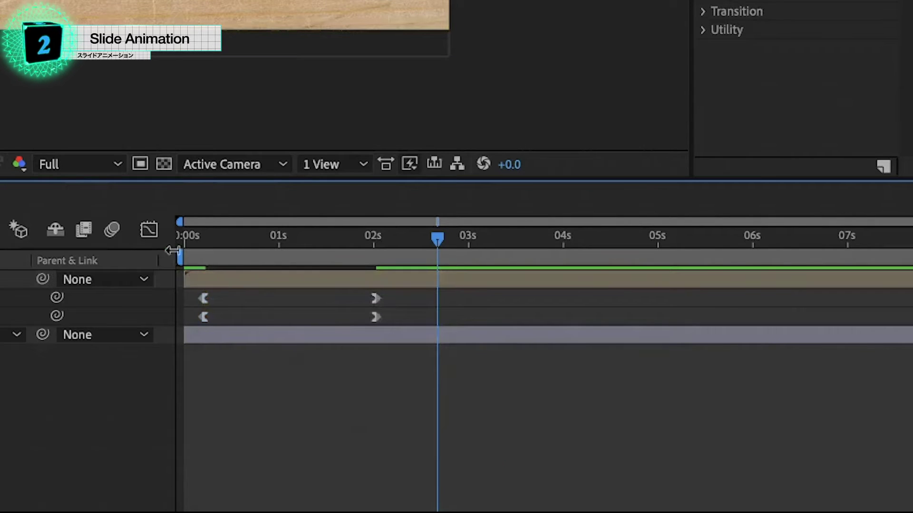
{"action": "left_click", "coordinate": [149, 230]}
{"action": "right_click", "coordinate": [235, 314]}
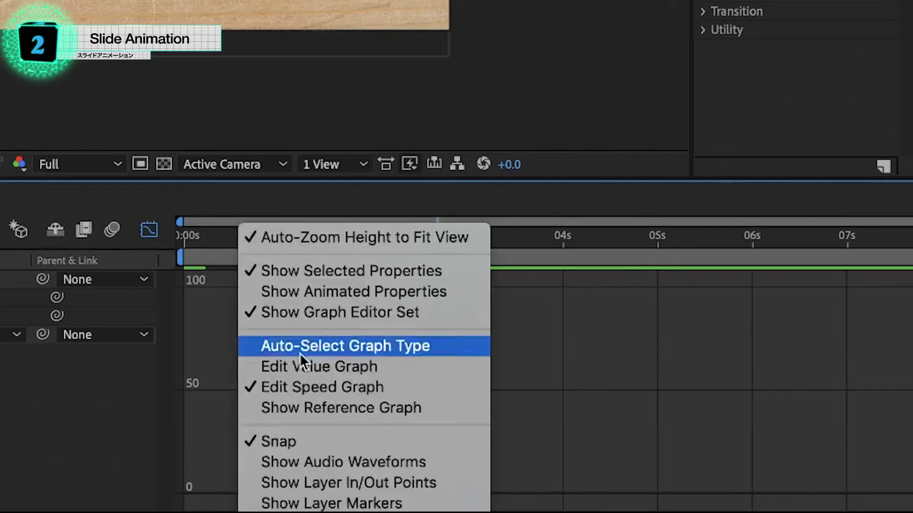
- Stretch the final Rotation keyframe's incoming ease influence to 100%
{"action": "left_click", "coordinate": [198, 401]}
{"action": "left_click", "coordinate": [148, 230]}
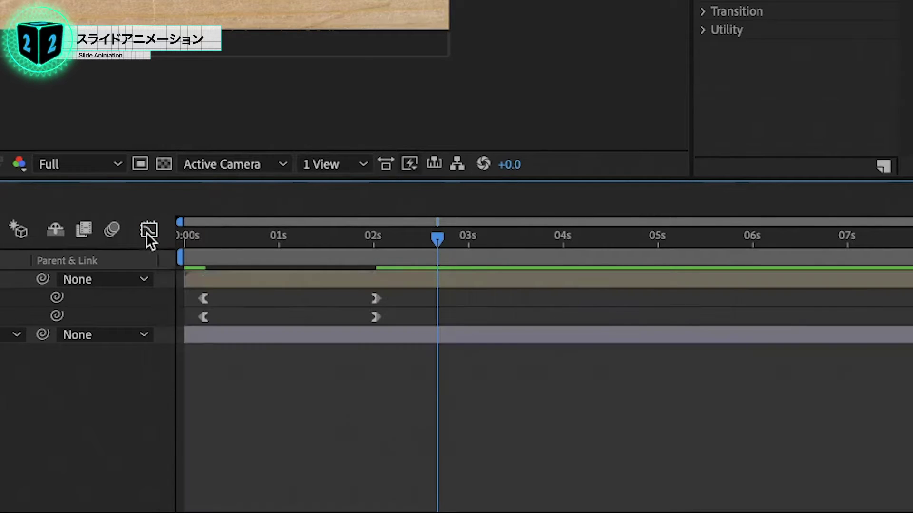
{"action": "left_click", "coordinate": [375, 316]}
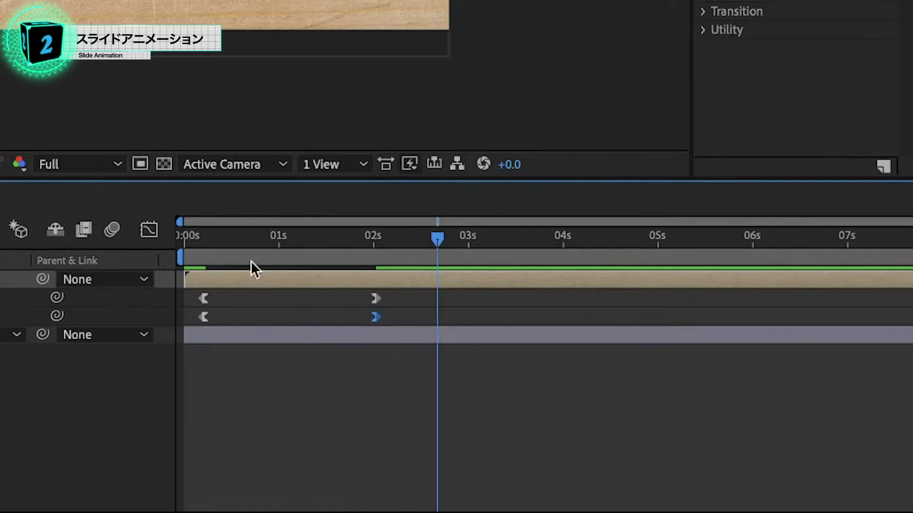
{"action": "left_click", "coordinate": [158, 230]}
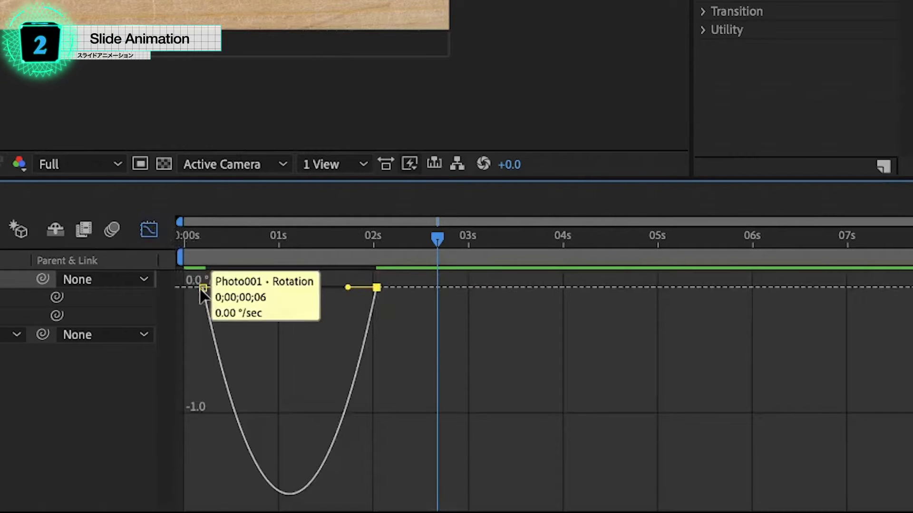
{"action": "left_click_drag", "start_coordinate": [347, 289], "coordinate": [288, 291]}
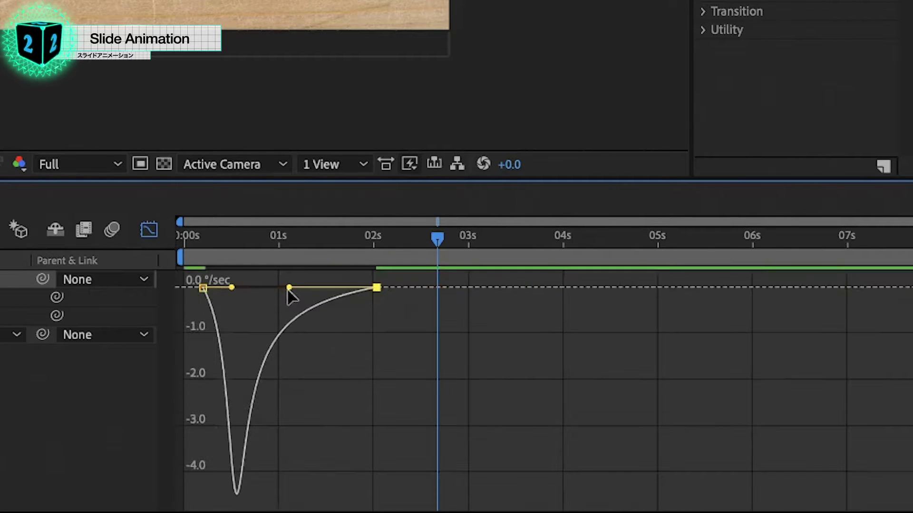
{"action": "left_click_drag", "start_coordinate": [288, 289], "coordinate": [262, 288]}
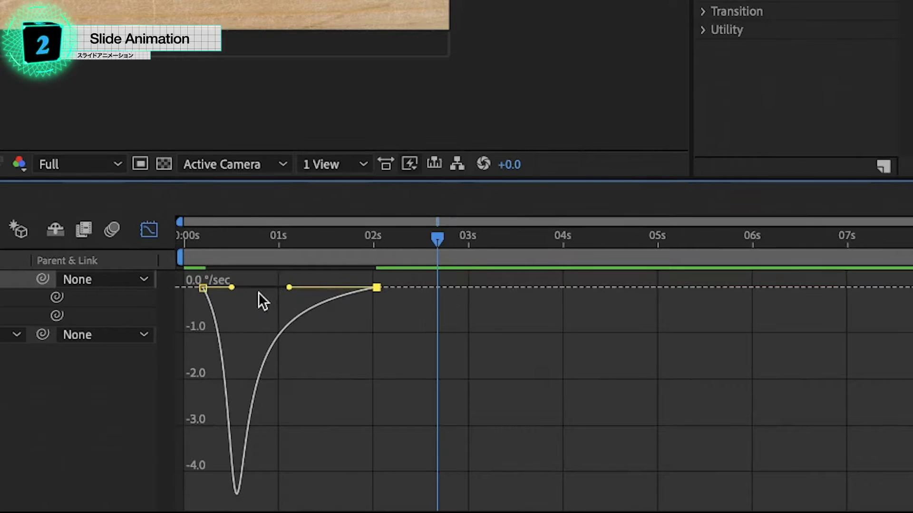
- Stretch the final Position keyframe's incoming ease influence to 100%
{"action": "left_click", "coordinate": [149, 230]}
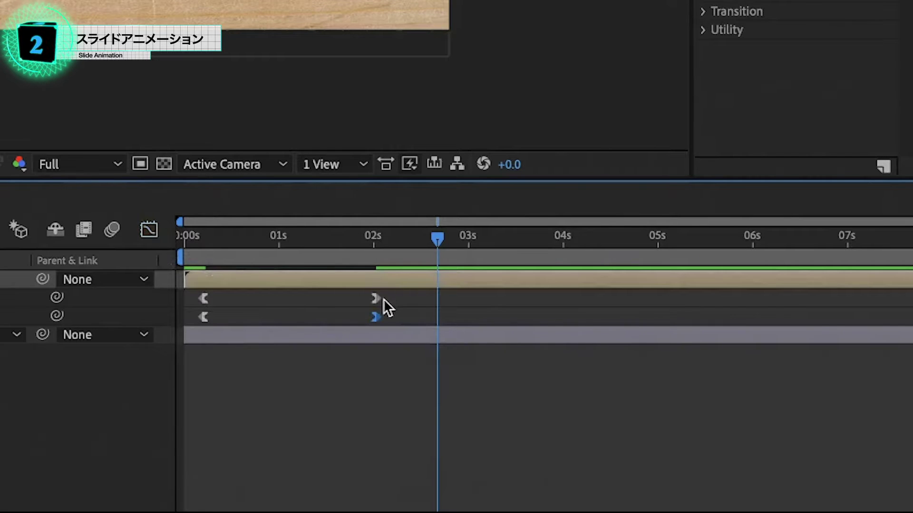
{"action": "left_click", "coordinate": [374, 300]}
{"action": "left_click", "coordinate": [148, 230]}
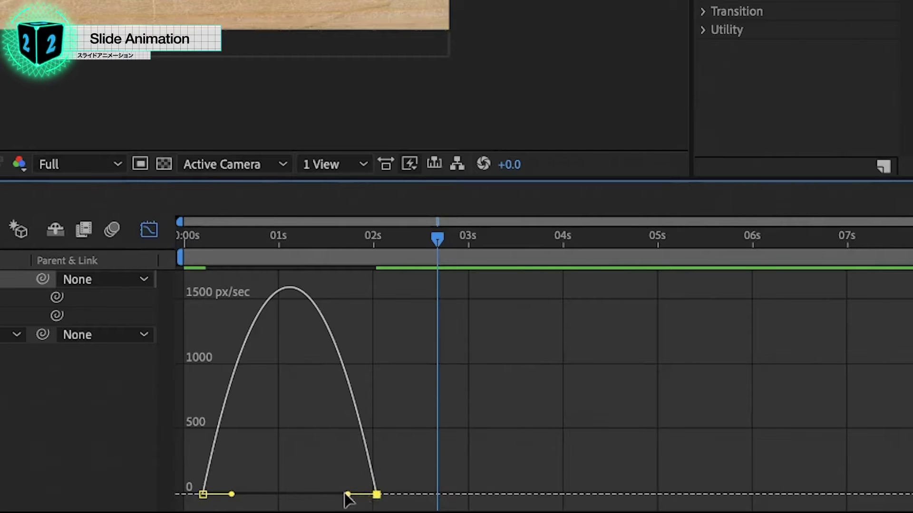
{"action": "left_click_drag", "start_coordinate": [348, 494], "coordinate": [272, 498]}
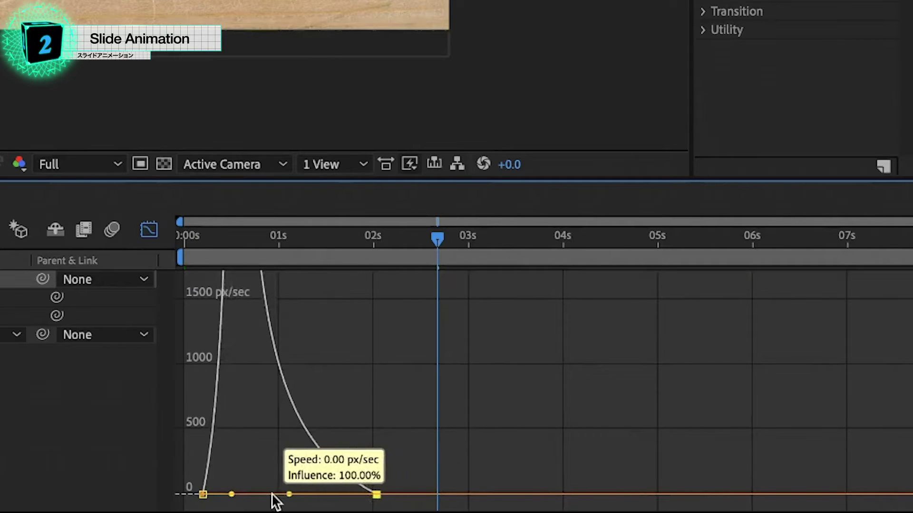
{"action": "left_click", "coordinate": [152, 237]}
{"action": "left_click_drag", "start_coordinate": [713, 384], "coordinate": [555, 386]}
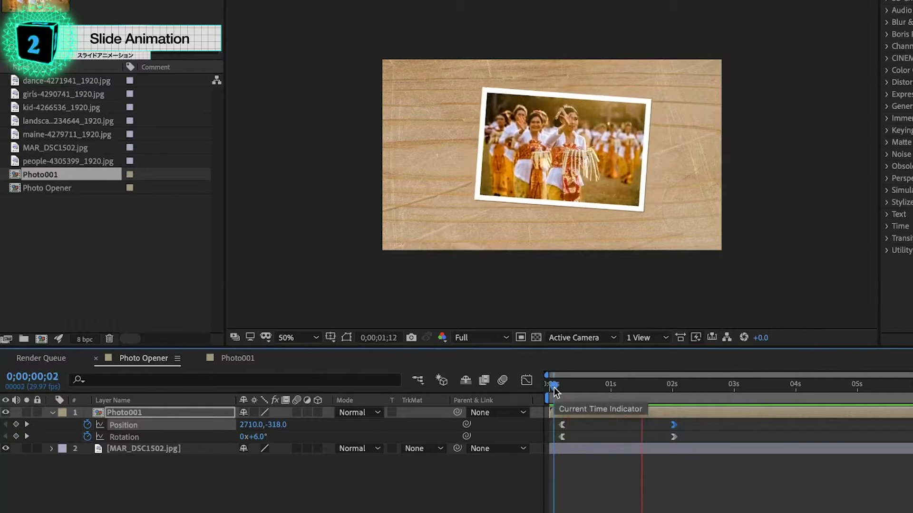
- Curve Photo001's motion path into an arc from the top-right, nudge it lower, and preview
{"action": "left_click_drag", "start_coordinate": [555, 391], "coordinate": [618, 399]}
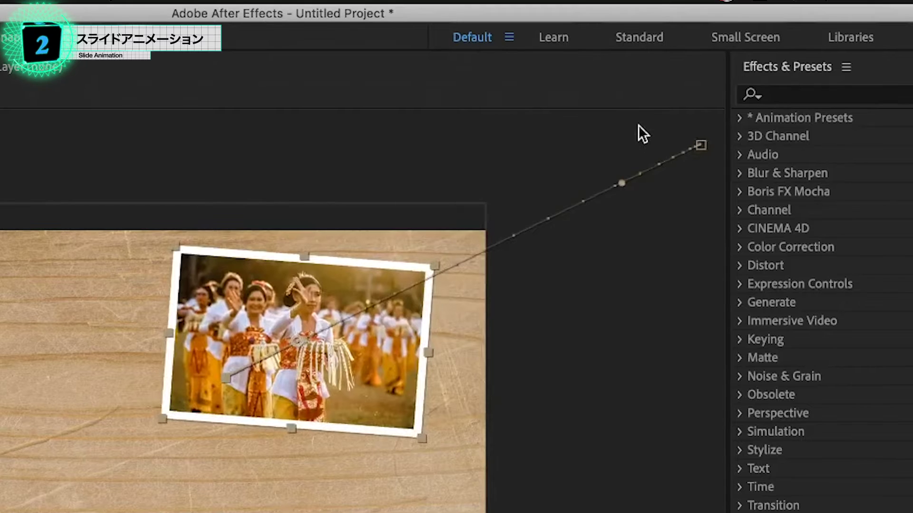
{"action": "mouse_move", "coordinate": [616, 182]}
{"action": "left_mouse_down"}
{"action": "mouse_move", "coordinate": [486, 383]}
{"action": "mouse_move", "coordinate": [504, 309]}
{"action": "left_mouse_up"}
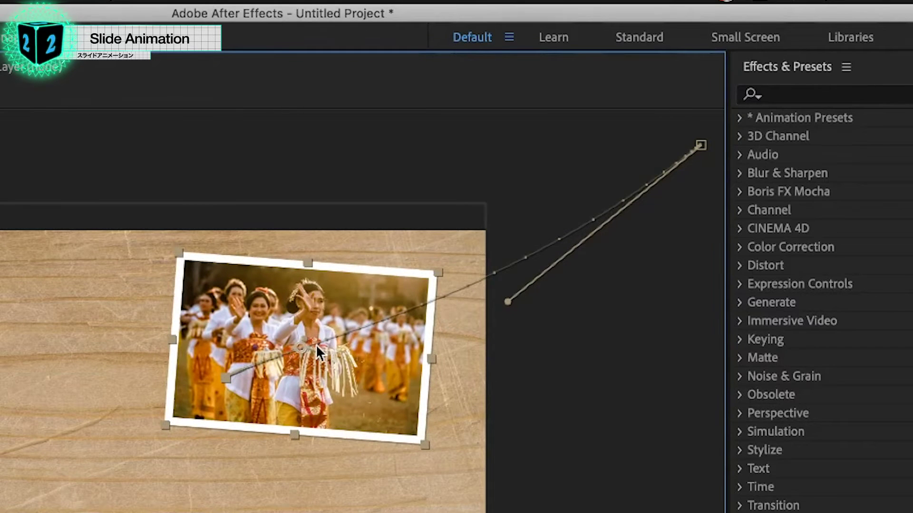
{"action": "left_click_drag", "start_coordinate": [304, 347], "coordinate": [304, 358]}
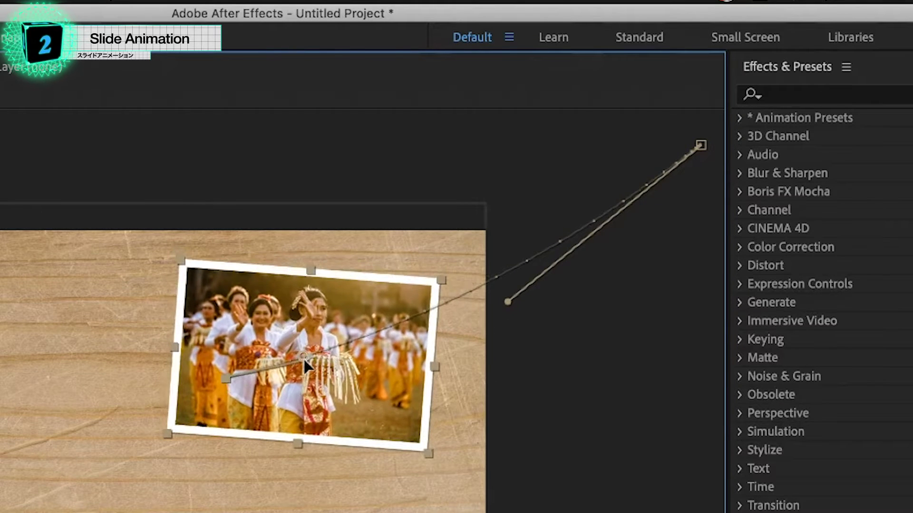
{"action": "key", "text": "space"}
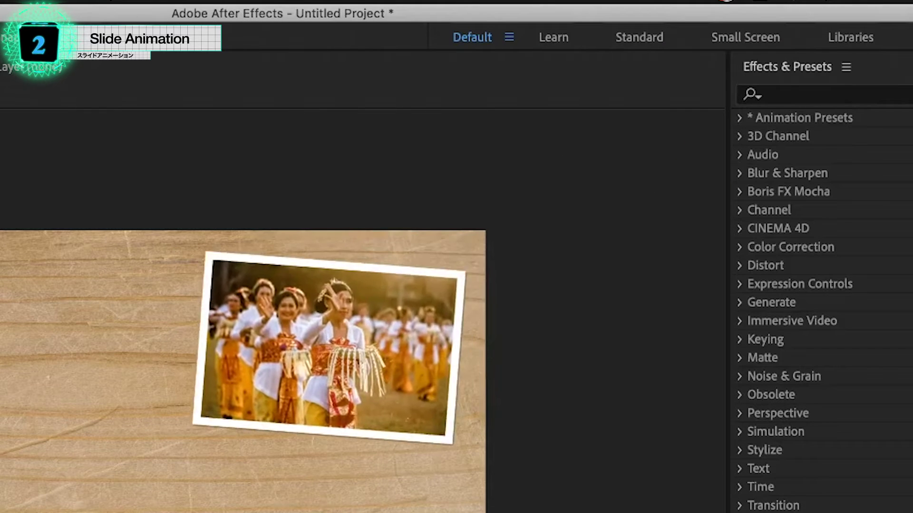
{"action": "key", "text": "space"}
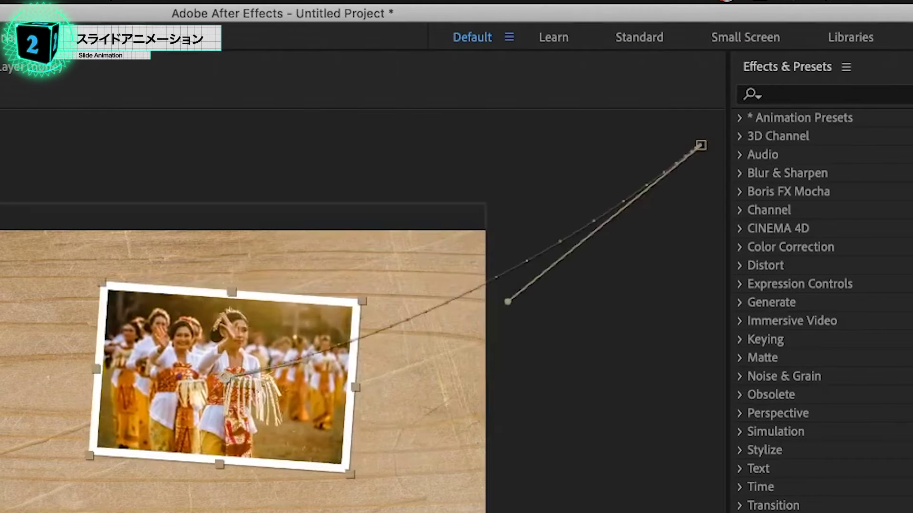
{"action": "key", "text": "space"}
{"action": "key", "text": "space"}
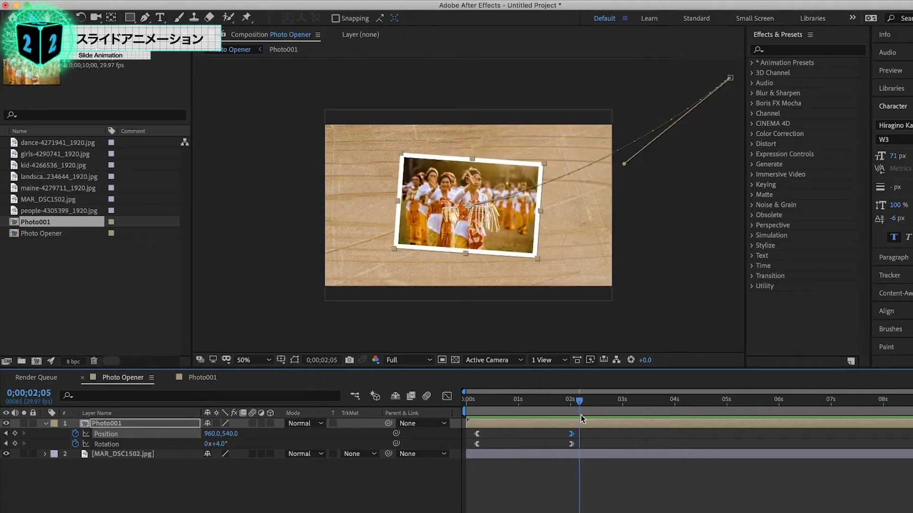
{"action": "left_click_drag", "start_coordinate": [502, 438], "coordinate": [559, 442]}
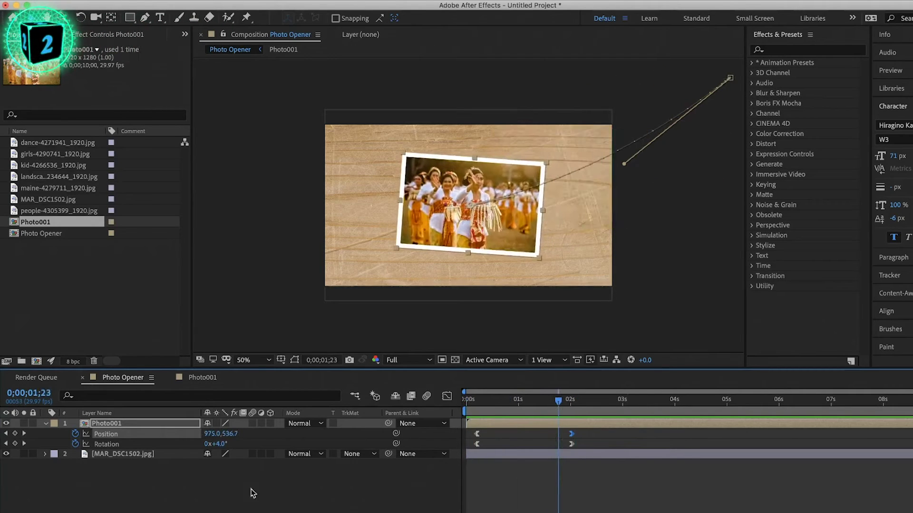
{"action": "left_click", "coordinate": [45, 423]}
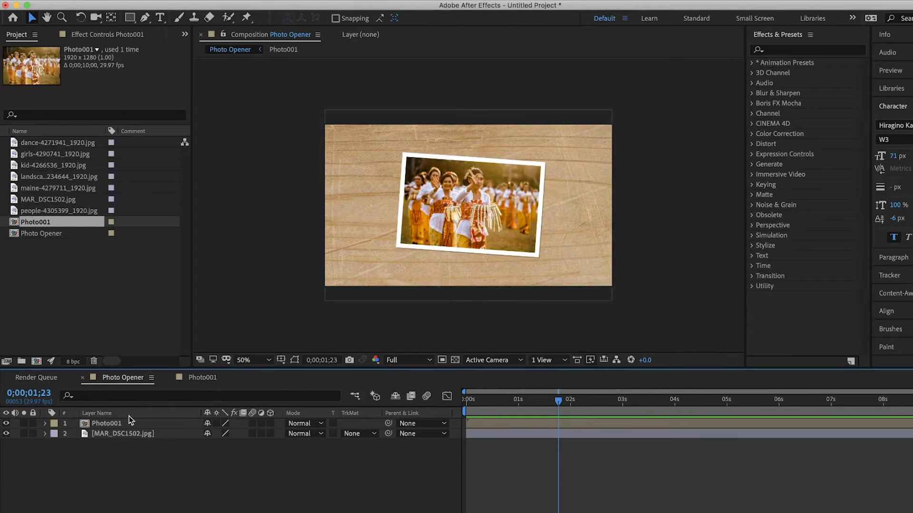
{"action": "left_click", "coordinate": [113, 424]}
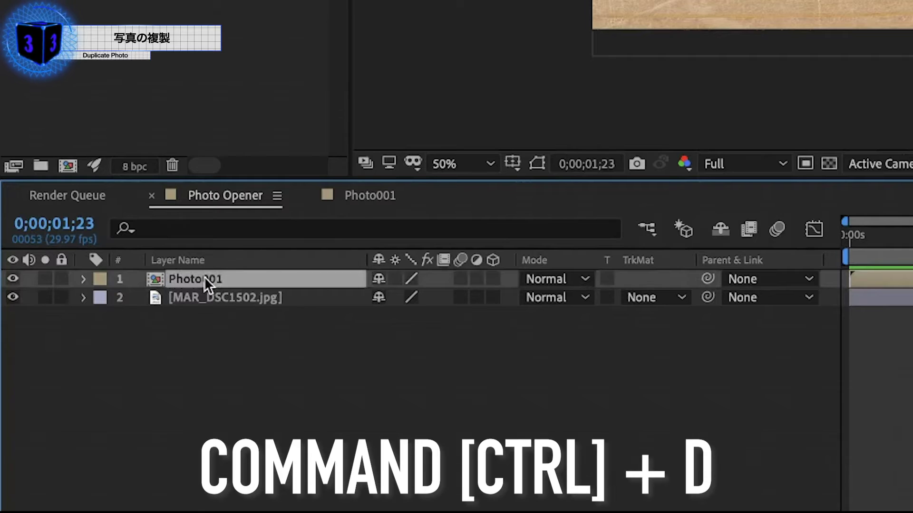
- Duplicate the Photo001 comp as Photo002 and swap its photo for girls-4290741_1920.jpg
{"action": "key", "text": "ctrl+d"}
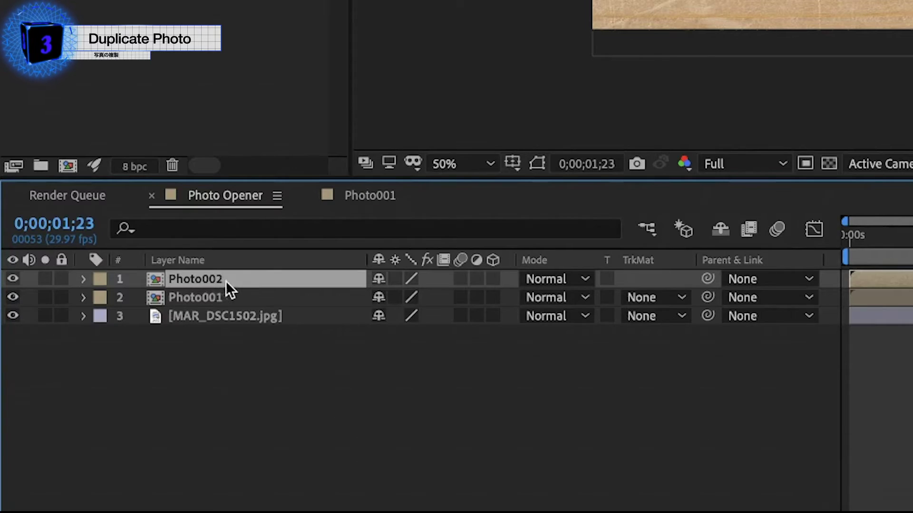
{"action": "double_click", "coordinate": [227, 281]}
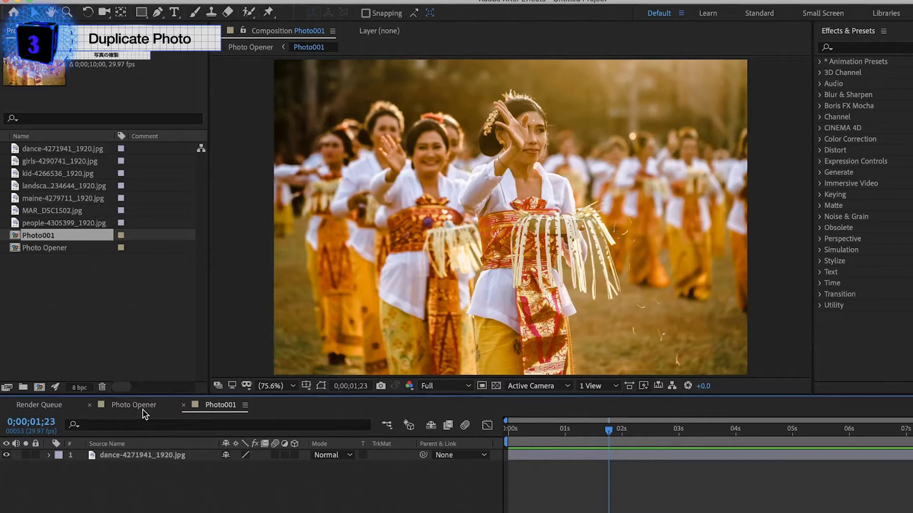
{"action": "left_click", "coordinate": [119, 406]}
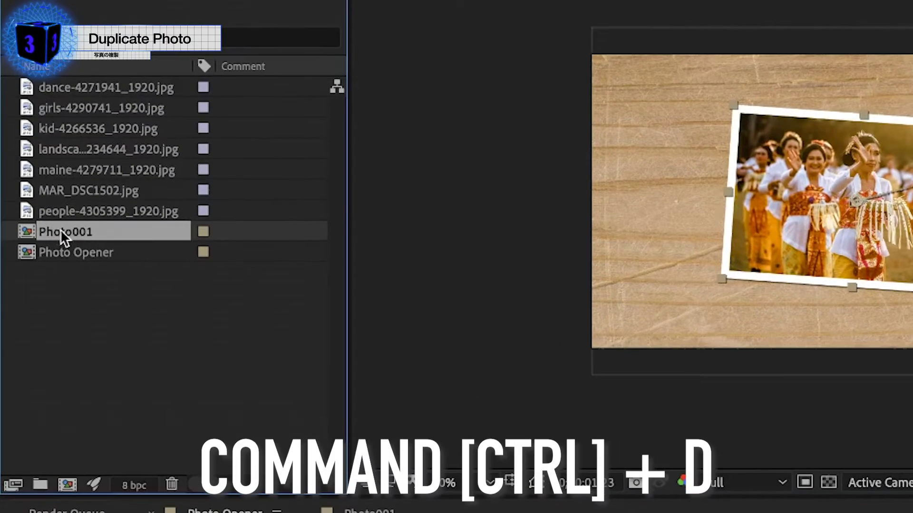
{"action": "key", "text": "ctrl+d"}
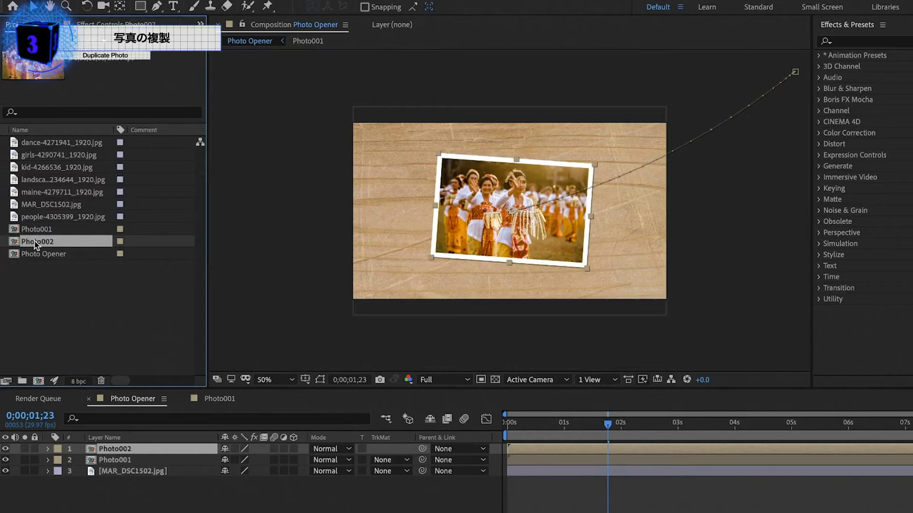
{"action": "double_click", "coordinate": [35, 243]}
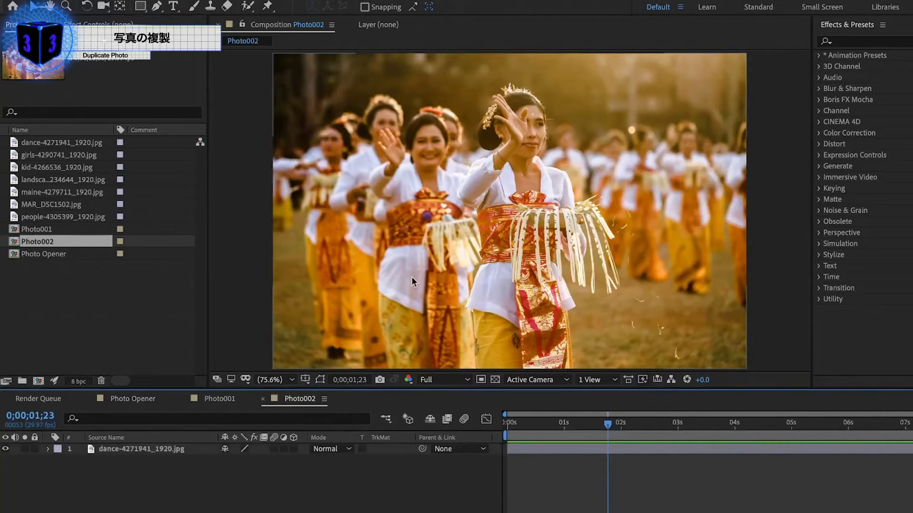
{"action": "left_click", "coordinate": [140, 449]}
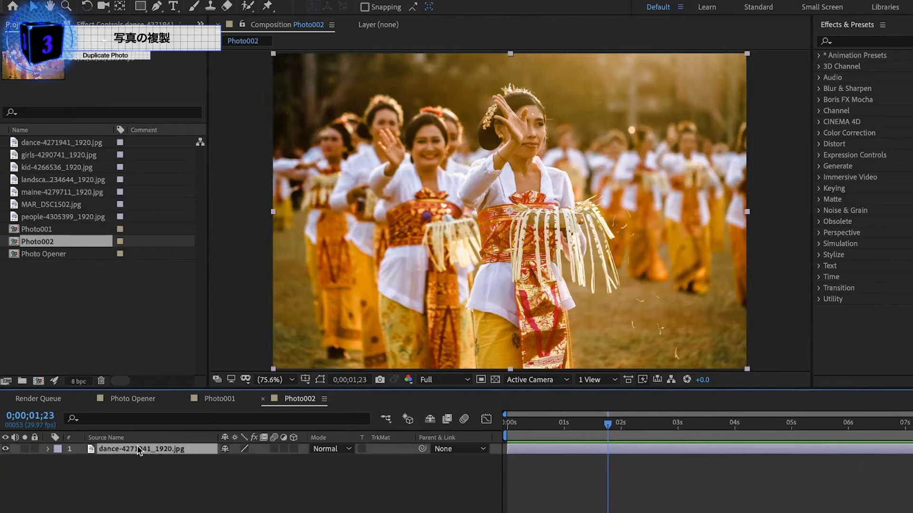
{"action": "left_click", "coordinate": [61, 157]}
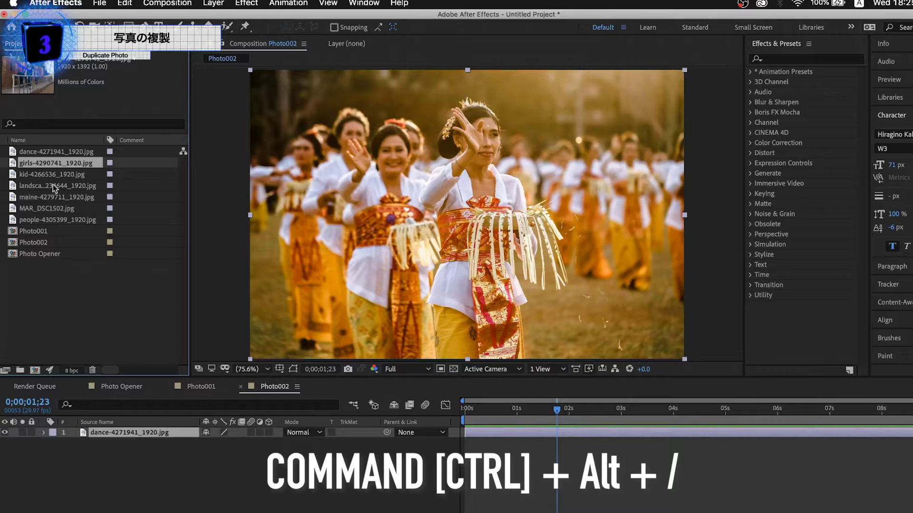
{"action": "key", "text": "ctrl+alt+slash"}
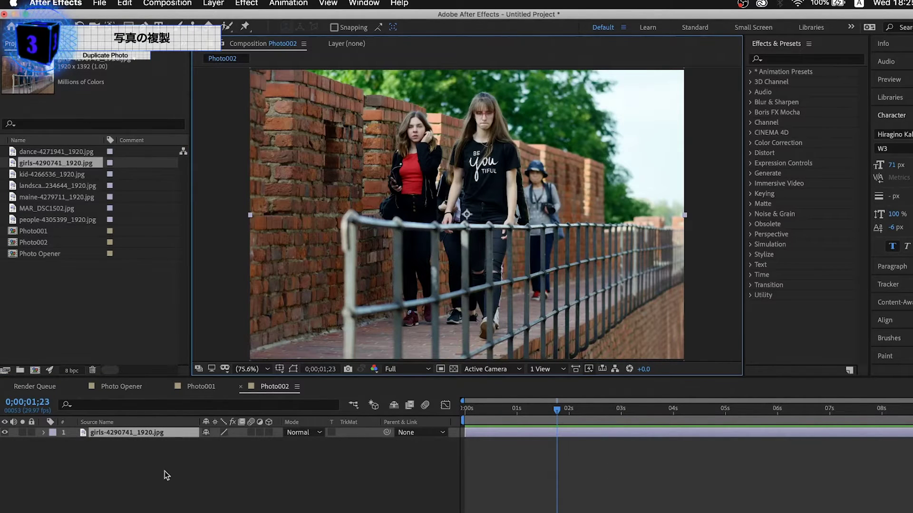
- In Photo Opener, delay the Photo002 layer to start near 1.3s
{"action": "left_click", "coordinate": [122, 391]}
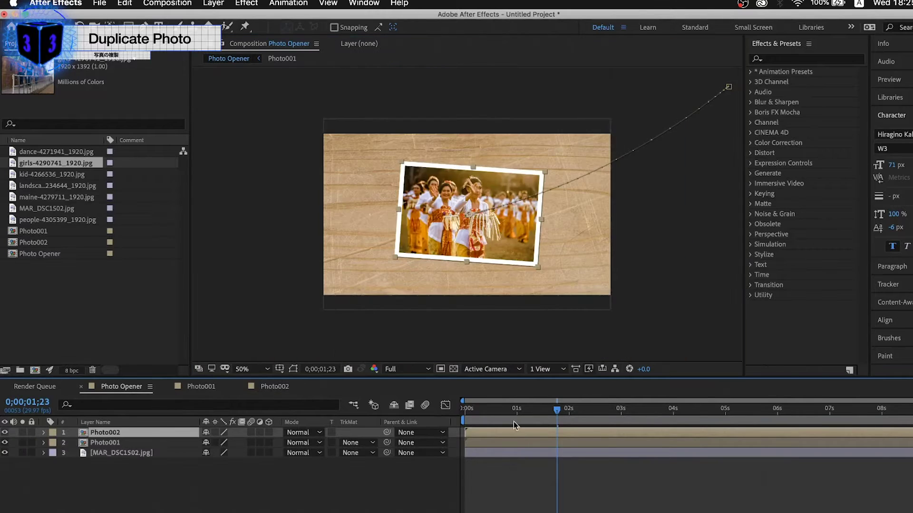
{"action": "left_click_drag", "start_coordinate": [513, 409], "coordinate": [537, 418]}
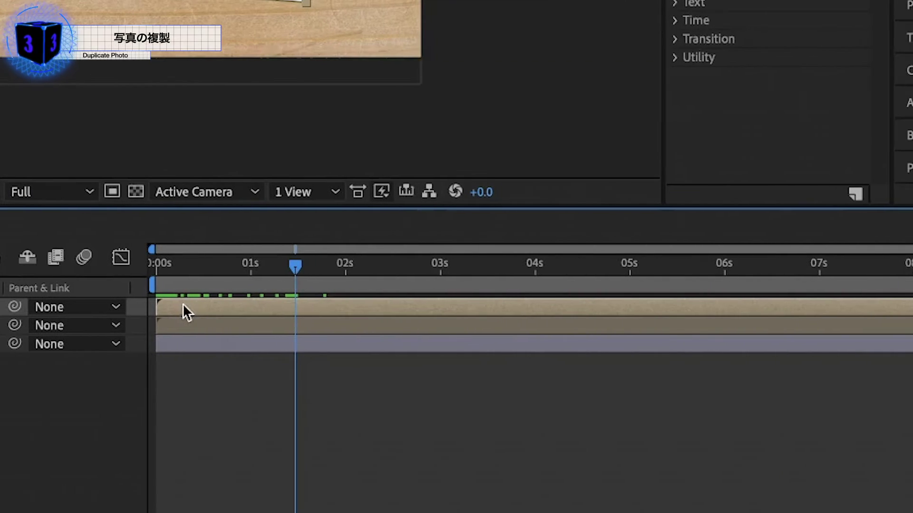
{"action": "left_click_drag", "start_coordinate": [419, 308], "coordinate": [536, 307]}
{"action": "left_click_drag", "start_coordinate": [295, 265], "coordinate": [427, 266]}
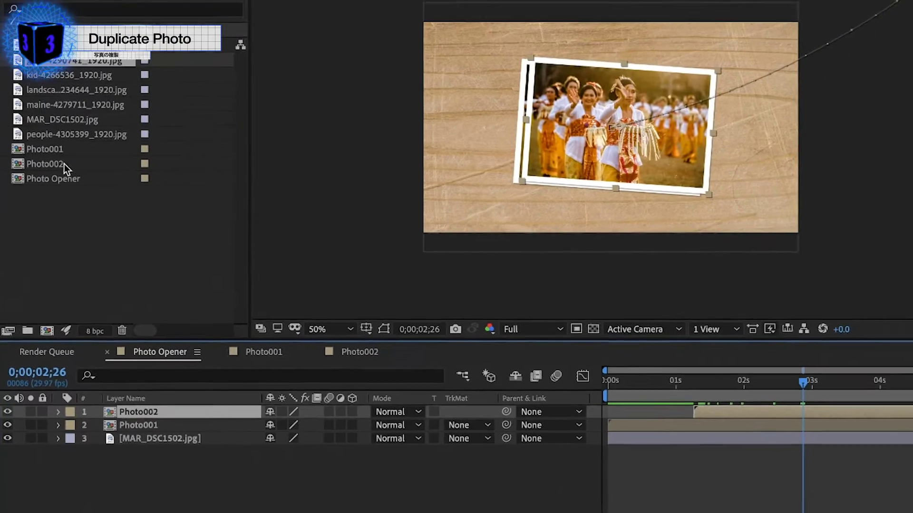
- Replace the Photo002 layer with the Photo002 comp, then select the Photo001 and Photo002 layers
{"action": "left_click", "coordinate": [62, 175]}
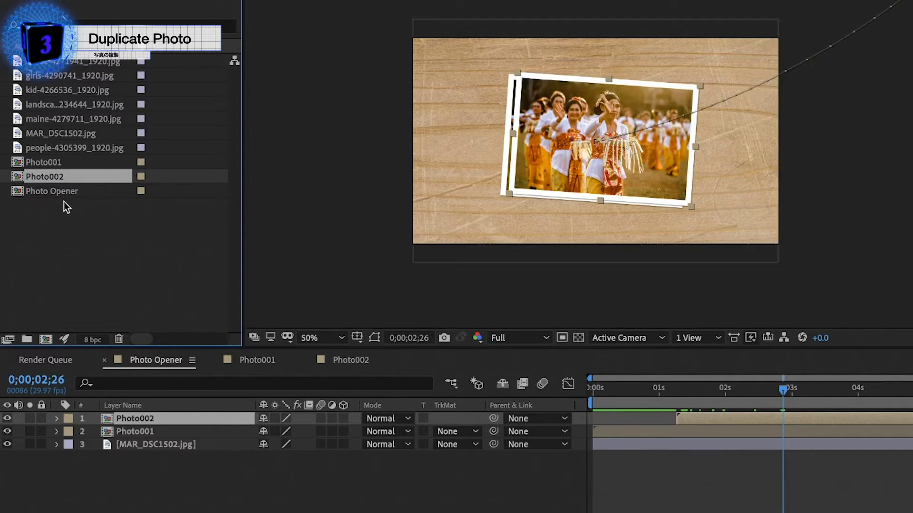
{"action": "key", "text": "ctrl+alt+slash"}
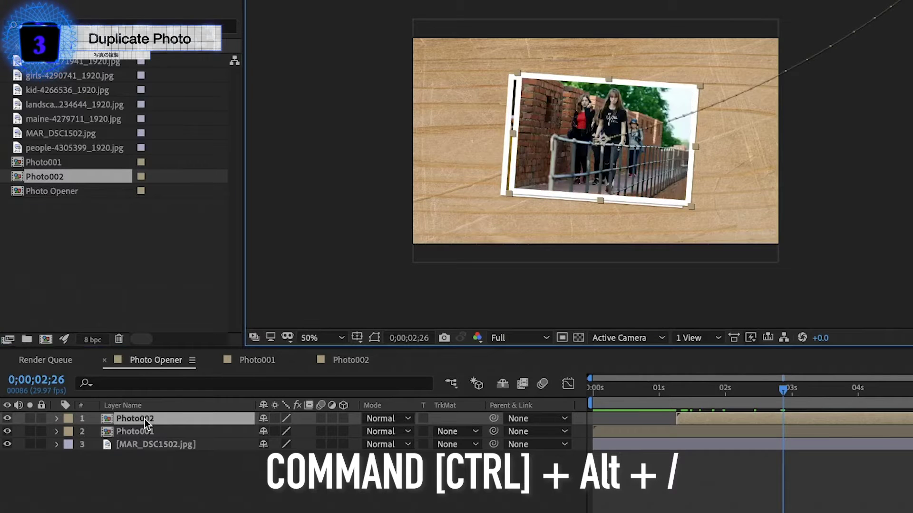
{"action": "mouse_move", "coordinate": [653, 396]}
{"action": "left_mouse_down"}
{"action": "mouse_move", "coordinate": [741, 403]}
{"action": "mouse_move", "coordinate": [686, 412]}
{"action": "mouse_move", "coordinate": [759, 412]}
{"action": "left_mouse_up"}
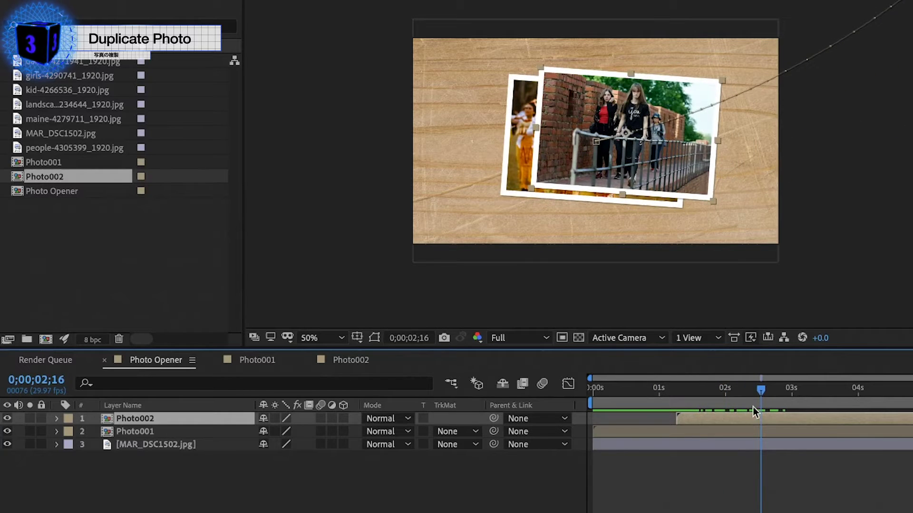
{"action": "left_click", "coordinate": [638, 434]}
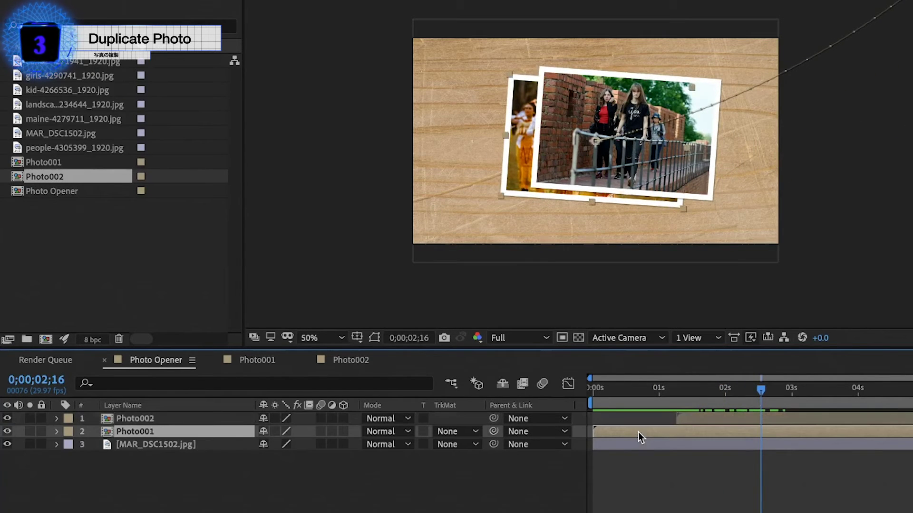
{"action": "left_click", "coordinate": [694, 423], "text": "shift"}
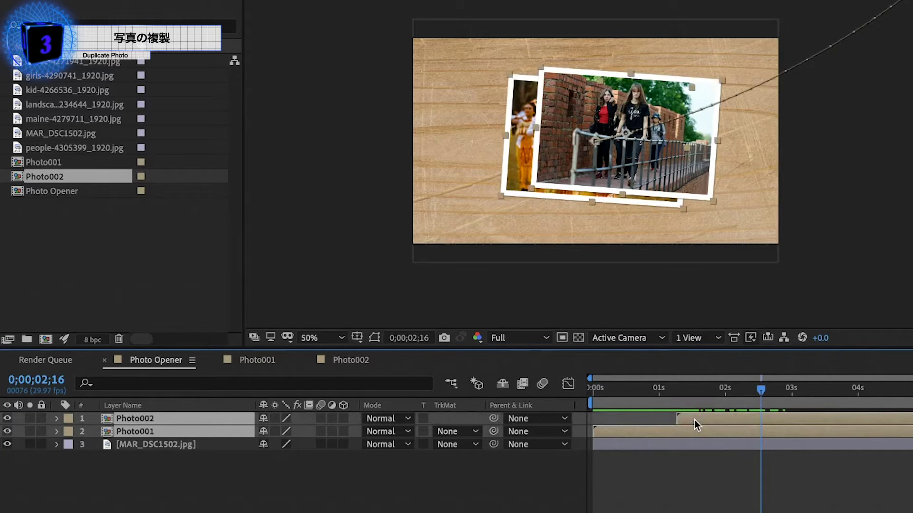
- Shift Photo002 and its keyframes slightly earlier and preview the animation
{"action": "key", "text": "u"}
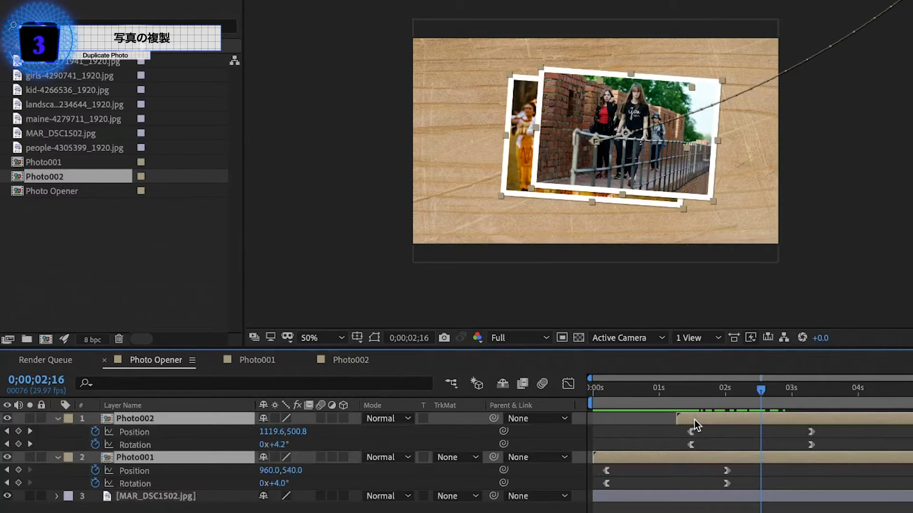
{"action": "left_click", "coordinate": [694, 438]}
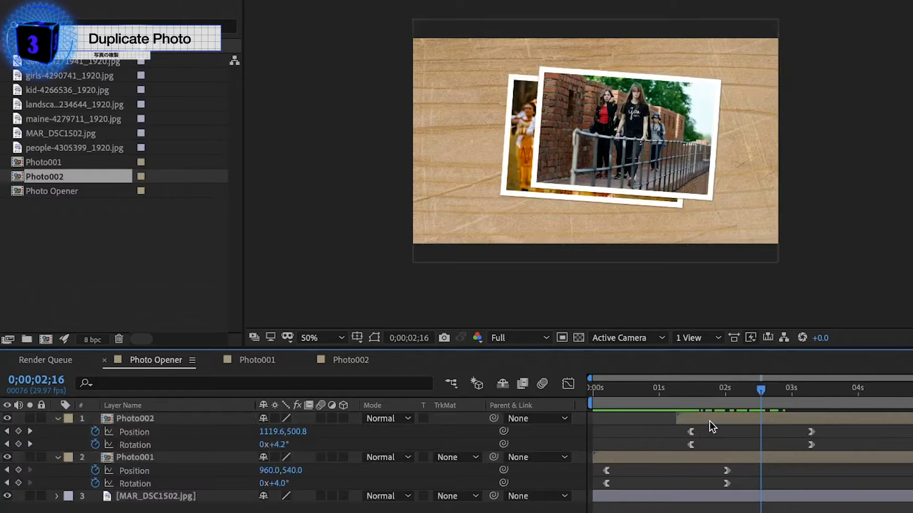
{"action": "left_click", "coordinate": [710, 420]}
{"action": "left_click_drag", "start_coordinate": [709, 420], "coordinate": [687, 422]}
{"action": "left_click_drag", "start_coordinate": [635, 394], "coordinate": [610, 393]}
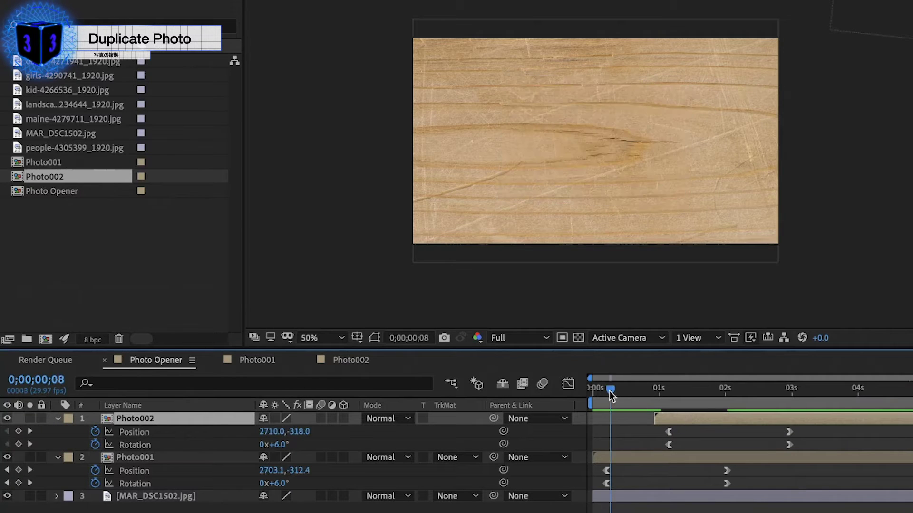
{"action": "key", "text": "space"}
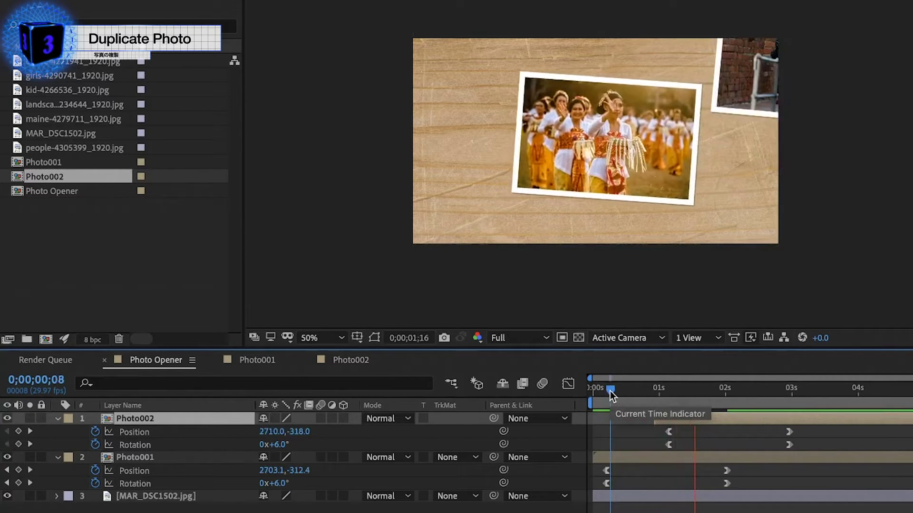
{"action": "key", "text": "space"}
{"action": "left_click_drag", "start_coordinate": [637, 393], "coordinate": [726, 410]}
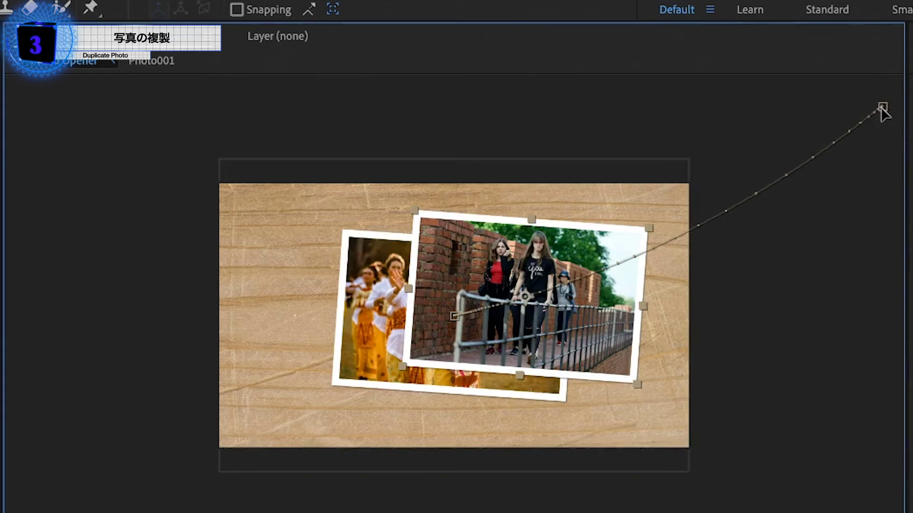
- Curve Photo002's motion path in from the upper left, resting at -2° rotation and Position Y 567
{"action": "left_click_drag", "start_coordinate": [880, 107], "coordinate": [274, 129]}
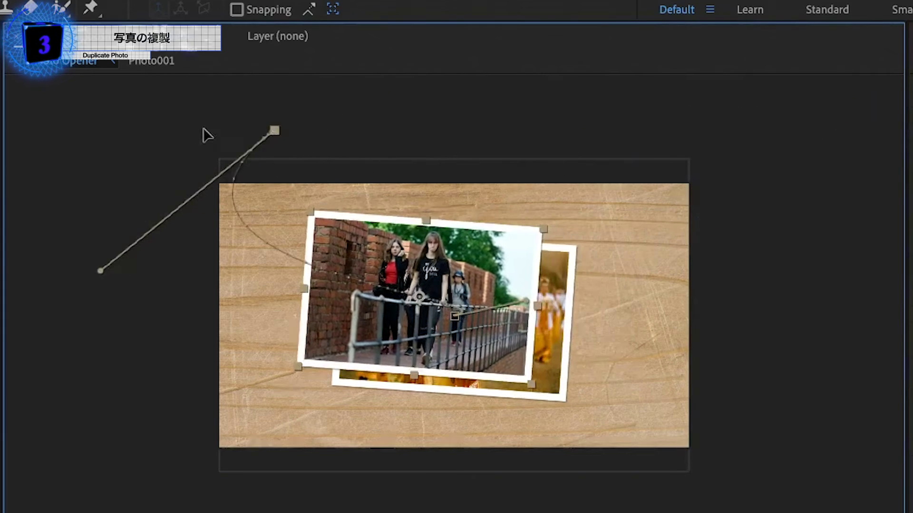
{"action": "left_click_drag", "start_coordinate": [214, 130], "coordinate": [204, 96]}
{"action": "left_click_drag", "start_coordinate": [32, 235], "coordinate": [170, 200]}
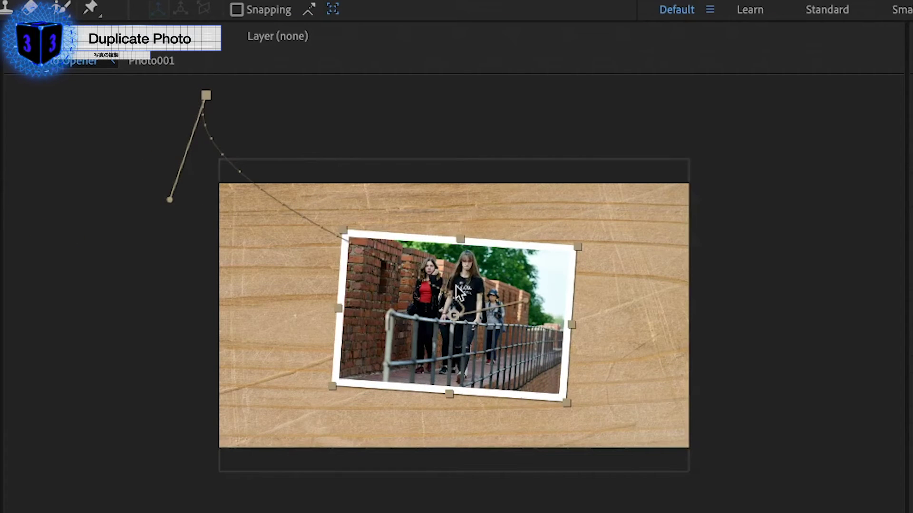
{"action": "left_click_drag", "start_coordinate": [524, 301], "coordinate": [251, 257]}
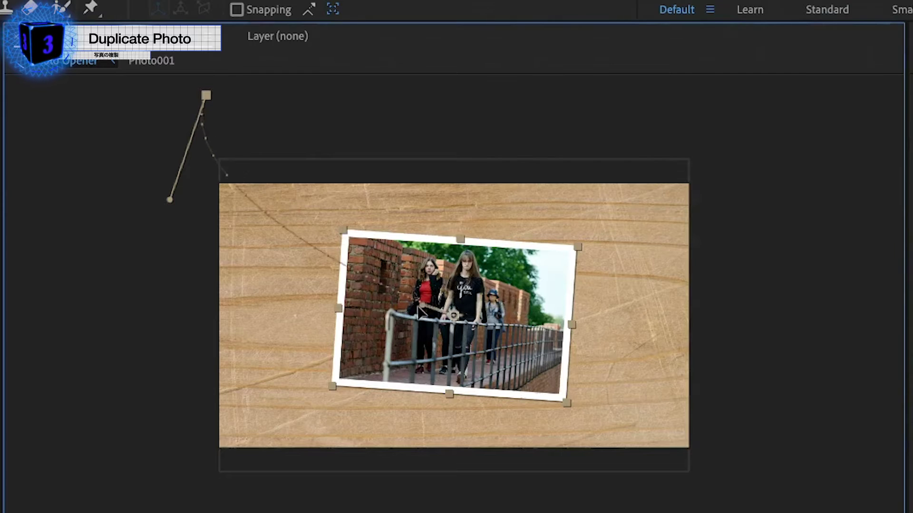
{"action": "left_click_drag", "start_coordinate": [169, 202], "coordinate": [196, 202]}
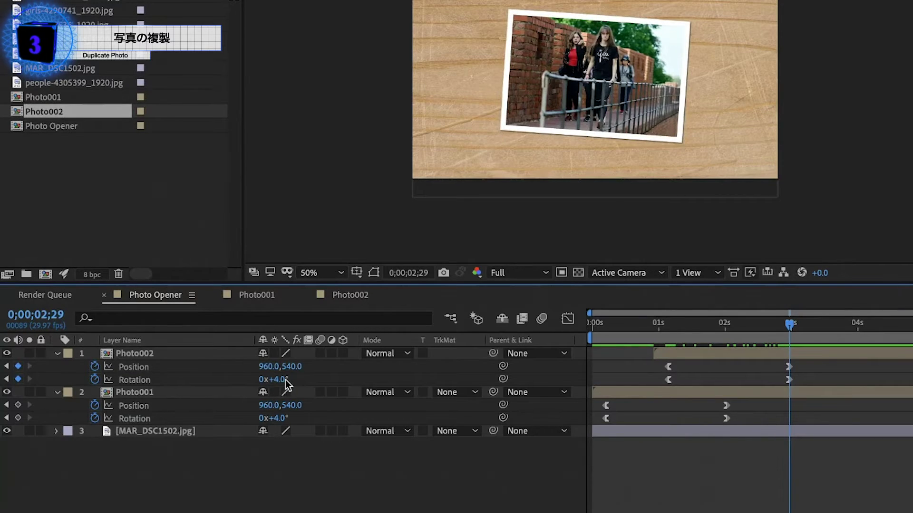
{"action": "left_click_drag", "start_coordinate": [275, 379], "coordinate": [271, 380]}
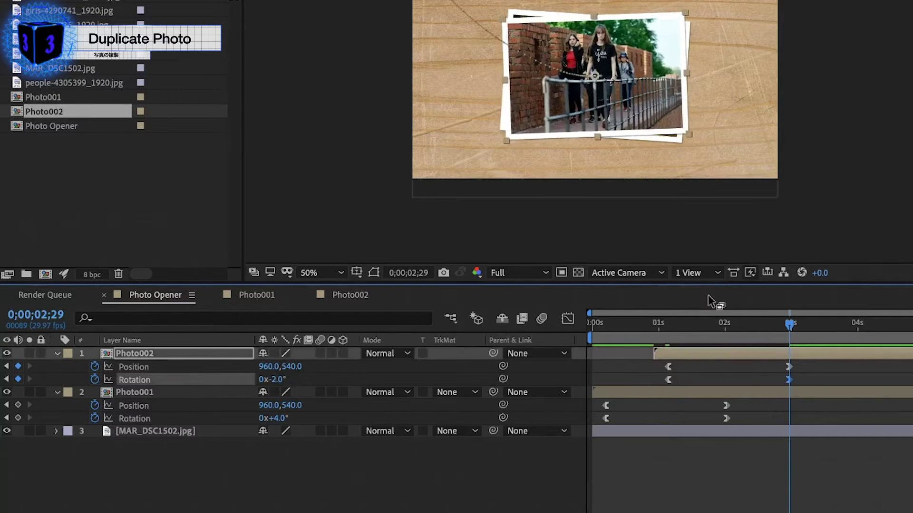
{"action": "left_click_drag", "start_coordinate": [299, 367], "coordinate": [317, 373]}
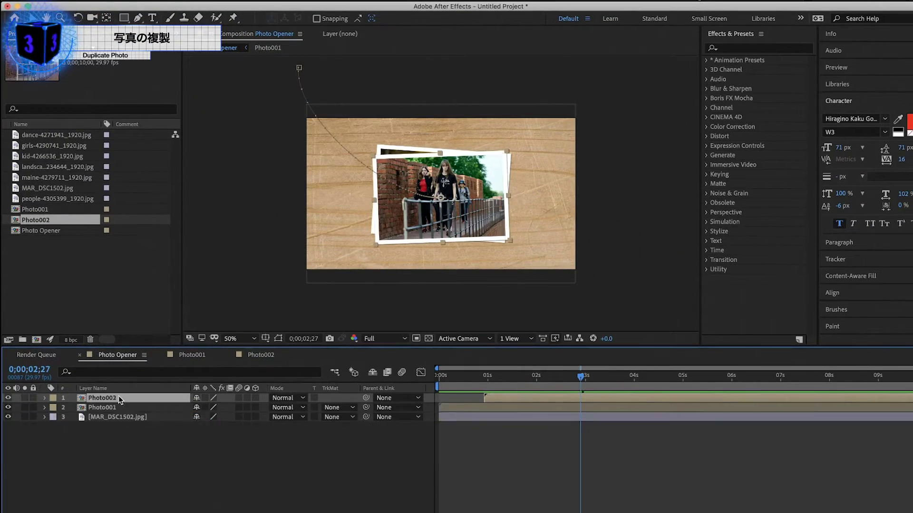
- Duplicate the Photo002 comp as an Aqua-labelled Photo003 and swap its image for the kid-4266536 sunset jump photo
{"action": "left_click", "coordinate": [53, 397]}
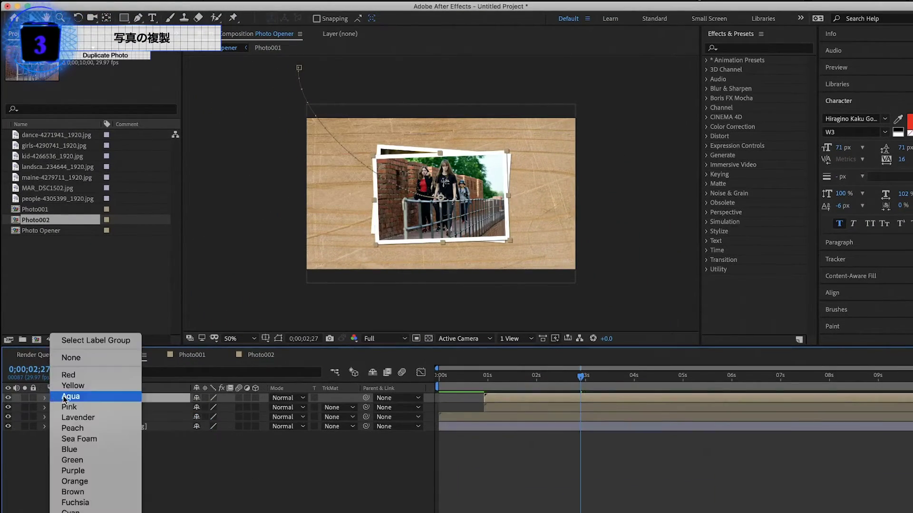
{"action": "left_click", "coordinate": [79, 398]}
{"action": "left_click", "coordinate": [43, 219]}
{"action": "key", "text": "ctrl+d"}
{"action": "double_click", "coordinate": [45, 231]}
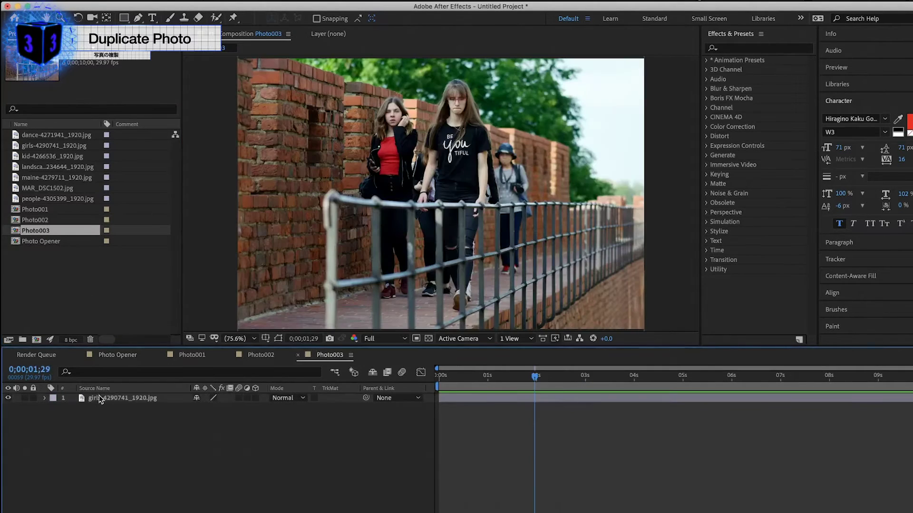
{"action": "left_click", "coordinate": [58, 162]}
{"action": "key", "text": "ctrl+alt+slash"}
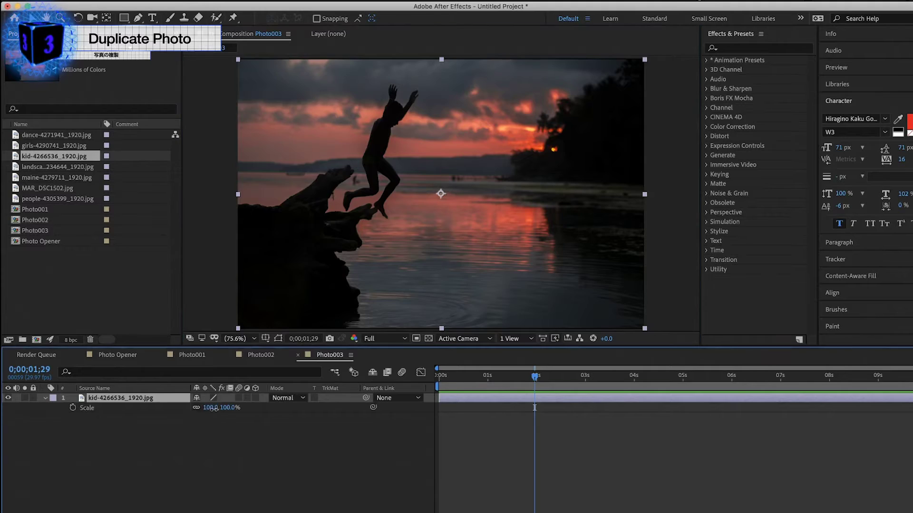
- Put Photo003 on the top Photo Opener layer, starting from the lower right on a curved path
{"action": "left_click", "coordinate": [117, 355]}
{"action": "left_click", "coordinate": [52, 231]}
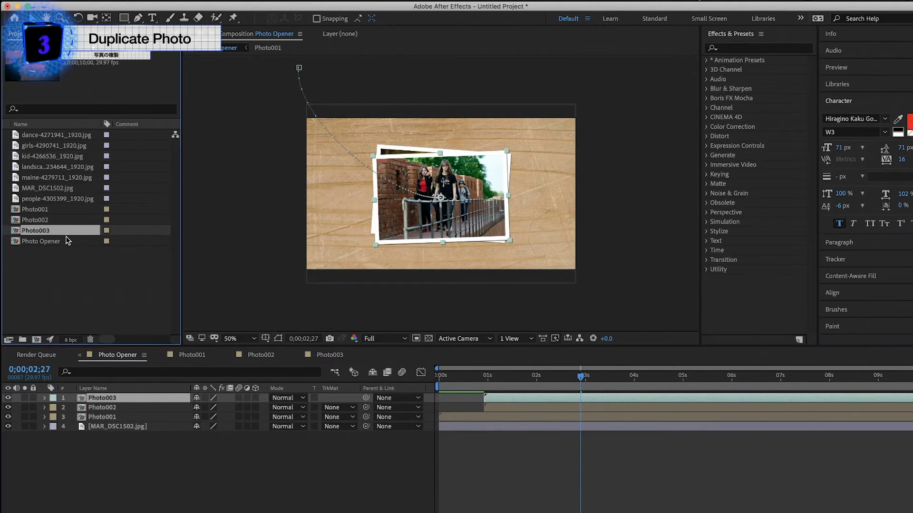
{"action": "left_click", "coordinate": [475, 216]}
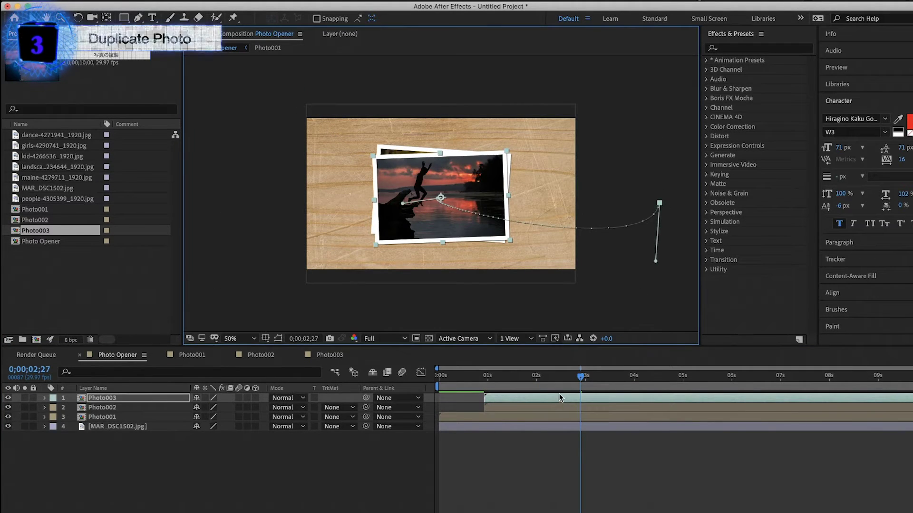
{"action": "key", "text": "u"}
{"action": "left_click", "coordinate": [494, 380]}
{"action": "left_click_drag", "start_coordinate": [299, 68], "coordinate": [679, 245]}
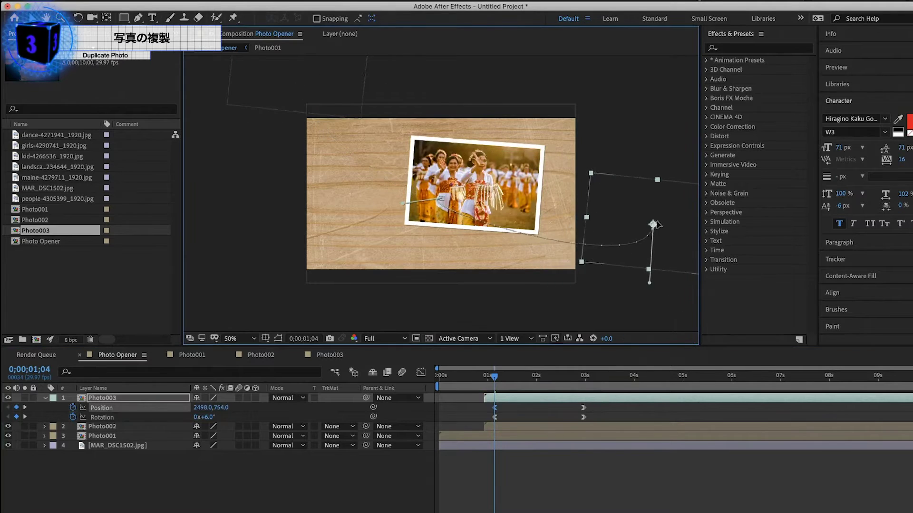
{"action": "left_click", "coordinate": [585, 376]}
{"action": "left_click_drag", "start_coordinate": [403, 203], "coordinate": [437, 228]}
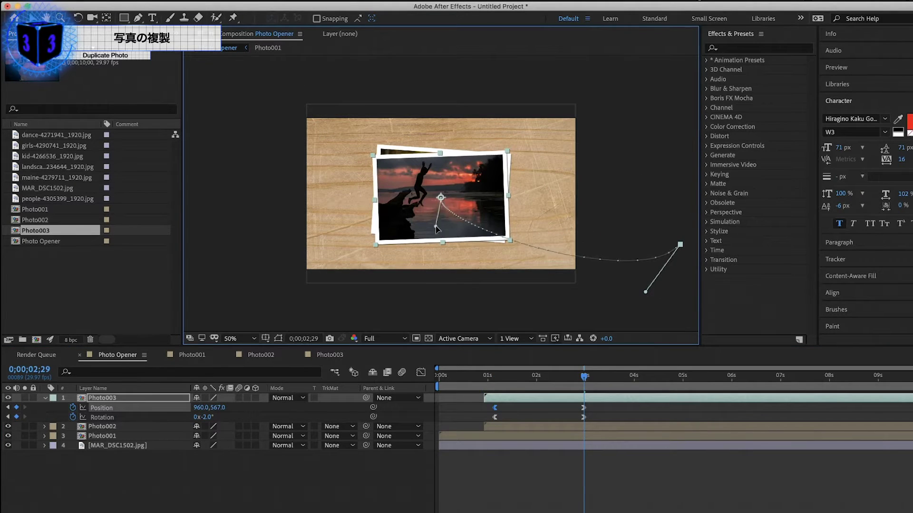
- Start the sunset photo about 0.8s later and preview from the beginning
{"action": "left_click", "coordinate": [507, 427]}
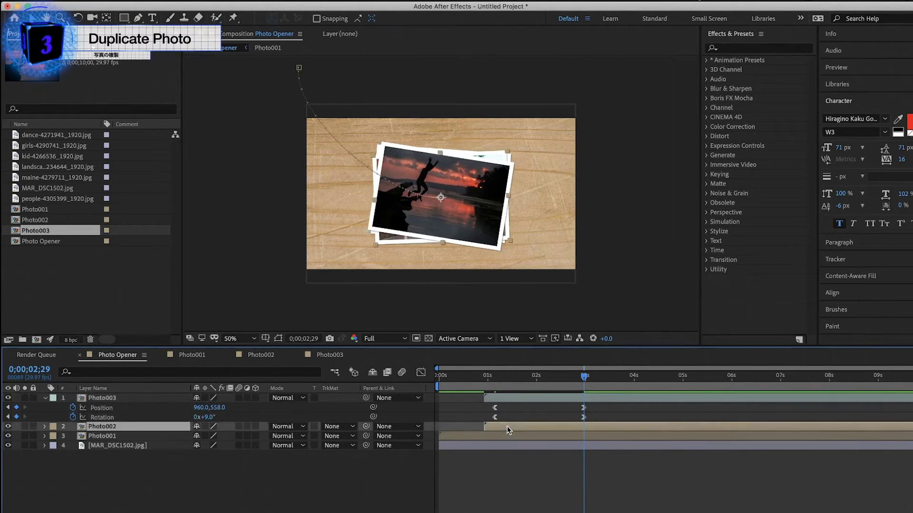
{"action": "key", "text": "u"}
{"action": "left_click_drag", "start_coordinate": [519, 398], "coordinate": [558, 398]}
{"action": "key", "text": "Home"}
{"action": "key", "text": "space"}
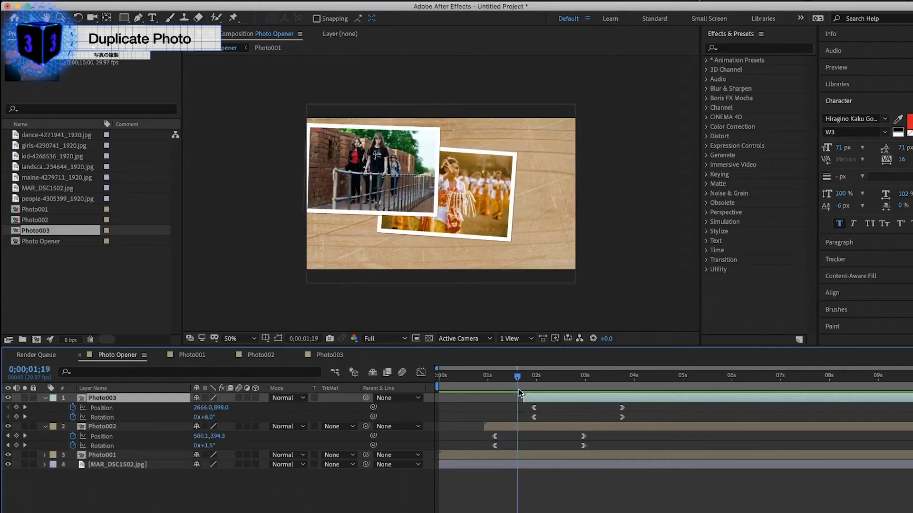
{"action": "left_click", "coordinate": [110, 417]}
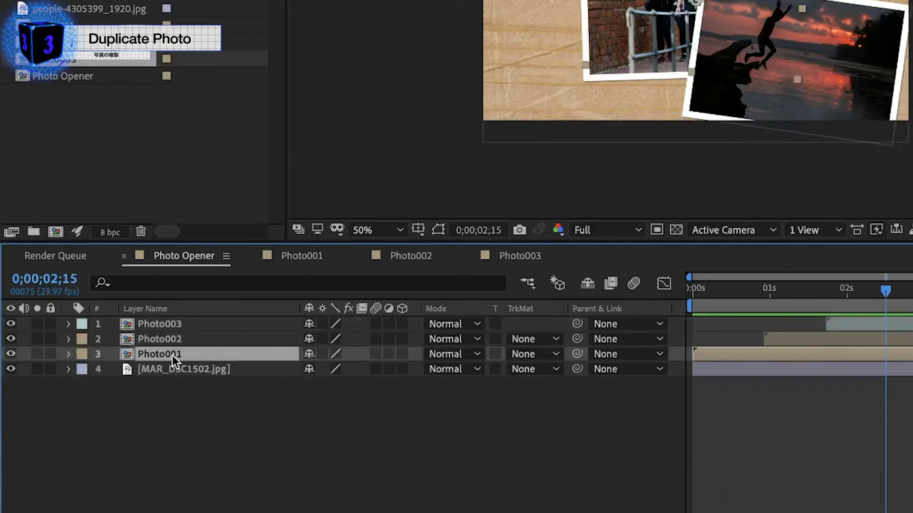
- Enable motion blur on the Photo001, Photo002 and Photo003 layers
{"action": "left_click", "coordinate": [117, 399], "text": "shift"}
{"action": "left_click", "coordinate": [378, 325]}
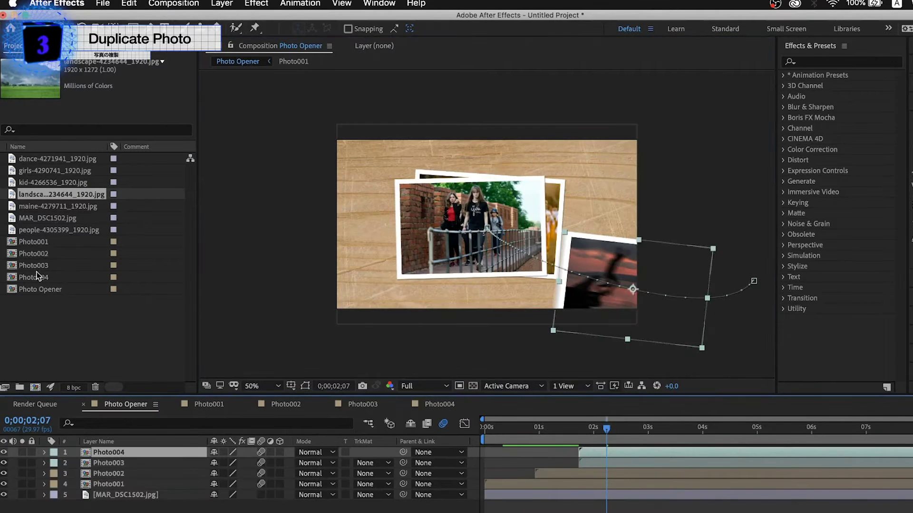
{"action": "left_click", "coordinate": [38, 277]}
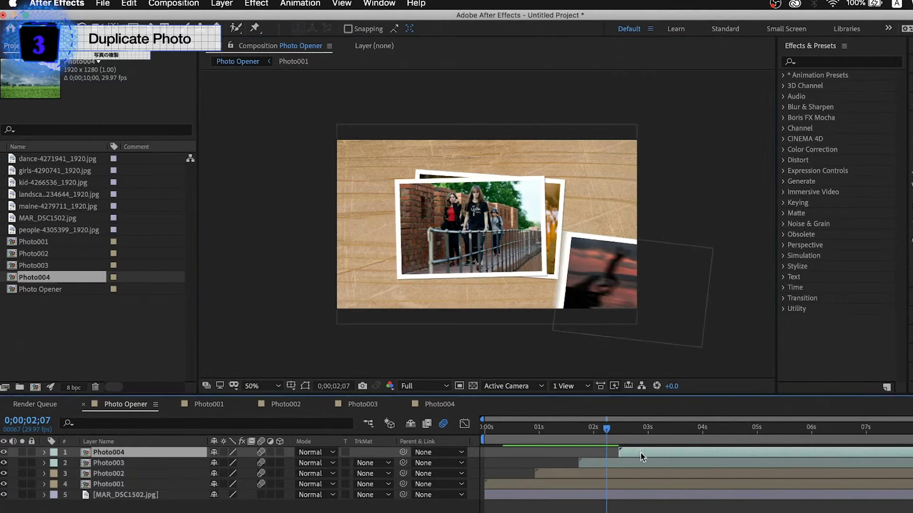
- Start Photo004 at the playhead, settle it at -3° and Position 960,589, then duplicate it as Photo005
{"action": "left_click_drag", "start_coordinate": [635, 458], "coordinate": [655, 459]}
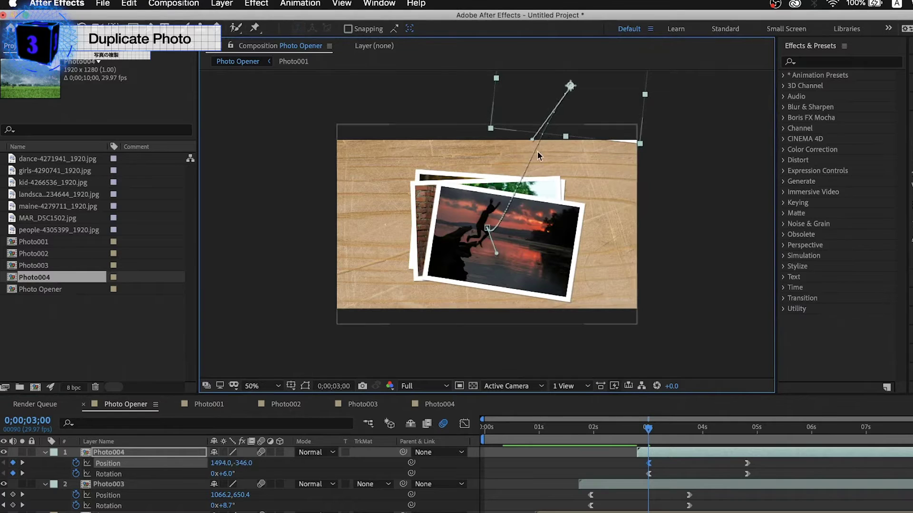
{"action": "left_click", "coordinate": [750, 431]}
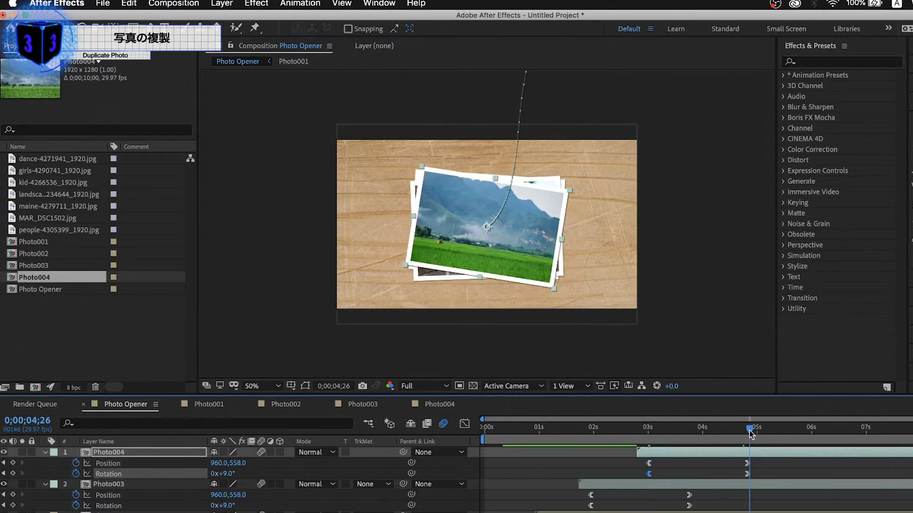
{"action": "left_click_drag", "start_coordinate": [238, 463], "coordinate": [268, 464]}
{"action": "left_click_drag", "start_coordinate": [216, 474], "coordinate": [200, 474]}
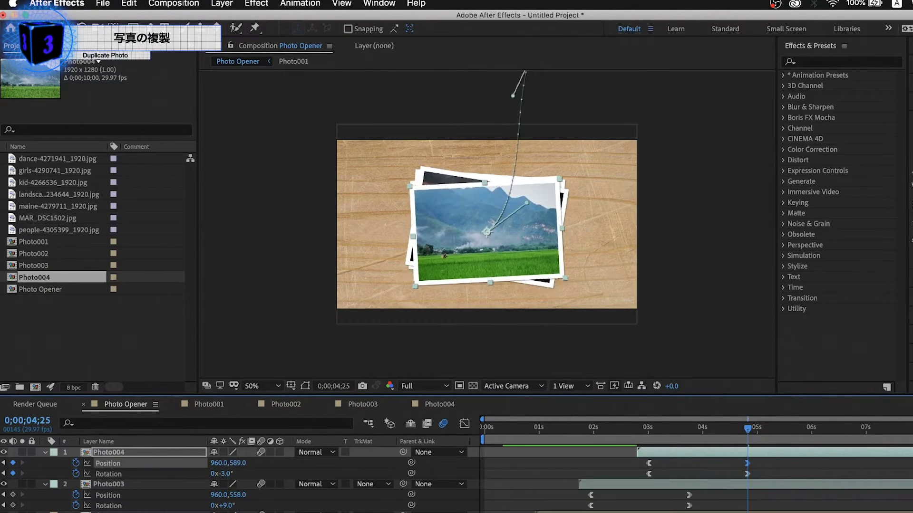
{"action": "key", "text": "ctrl+d"}
{"action": "left_click", "coordinate": [701, 425]}
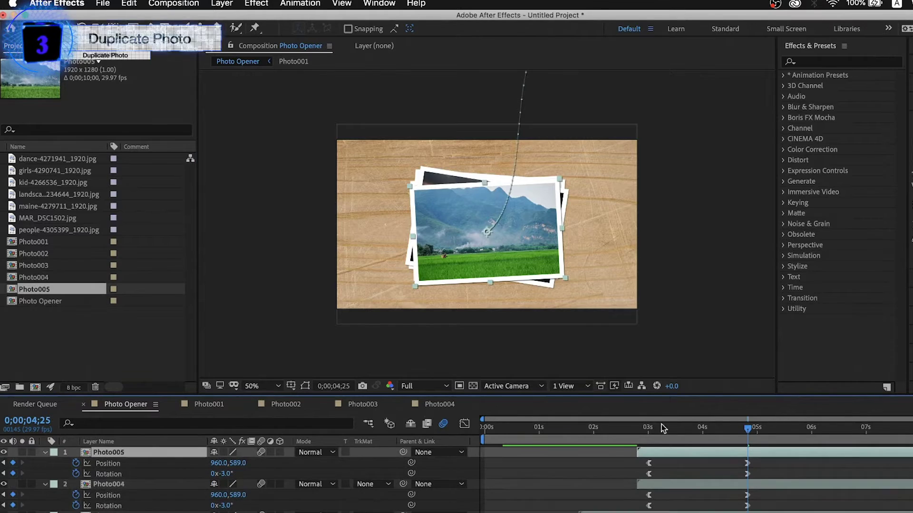
- Start Photo005 at the playhead and swap its image for maine-4279711_1920.jpg
{"action": "left_click_drag", "start_coordinate": [504, 453], "coordinate": [698, 457]}
{"action": "double_click", "coordinate": [698, 458]}
{"action": "left_click", "coordinate": [59, 206]}
{"action": "left_click", "coordinate": [123, 452]}
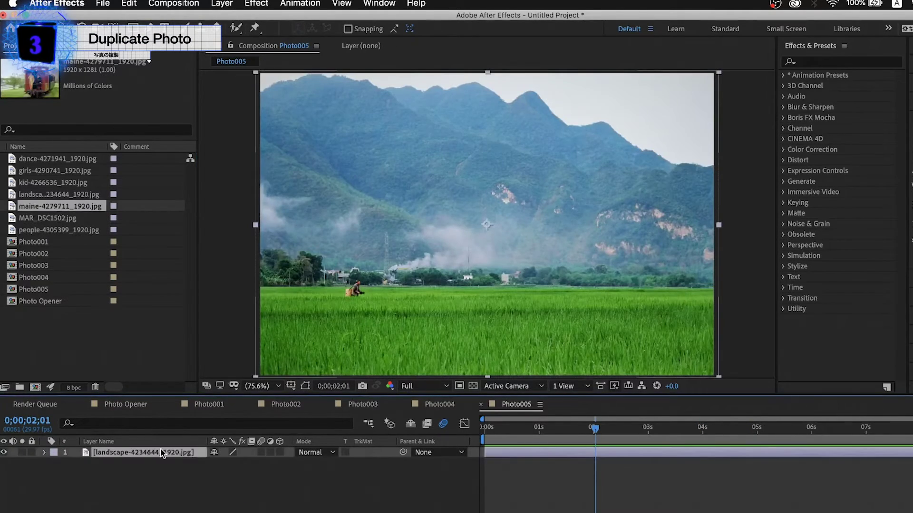
{"action": "left_click", "coordinate": [126, 404]}
- Check the train photo's entrance and resting keyframes in Photo Opener
{"action": "left_click", "coordinate": [738, 428]}
{"action": "left_click", "coordinate": [34, 289]}
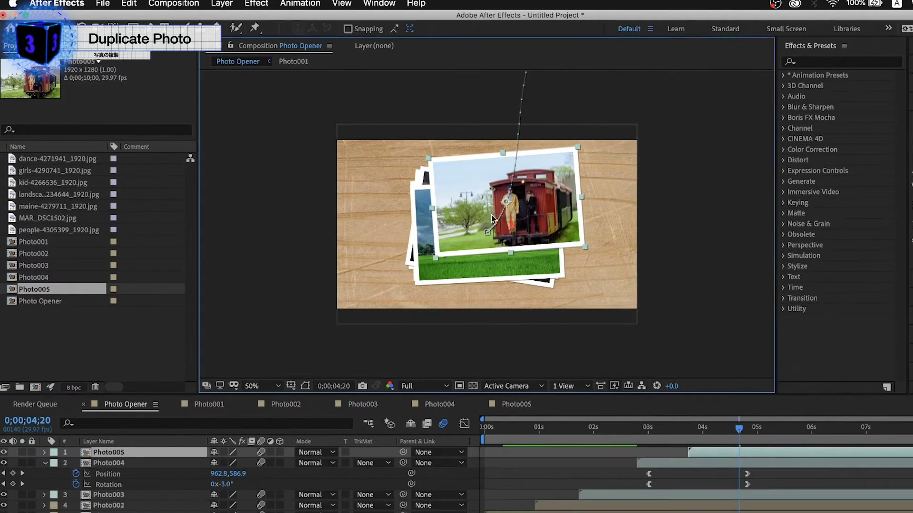
{"action": "left_click", "coordinate": [700, 430]}
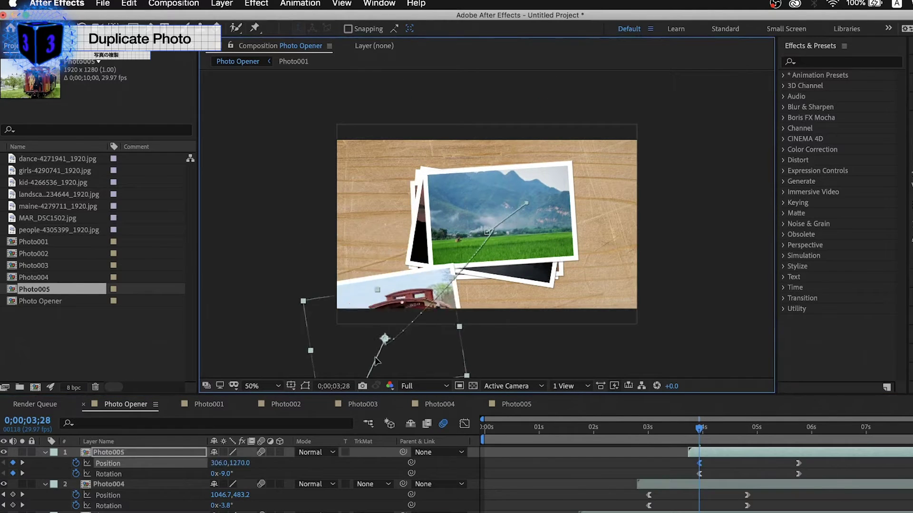
{"action": "left_click", "coordinate": [799, 434]}
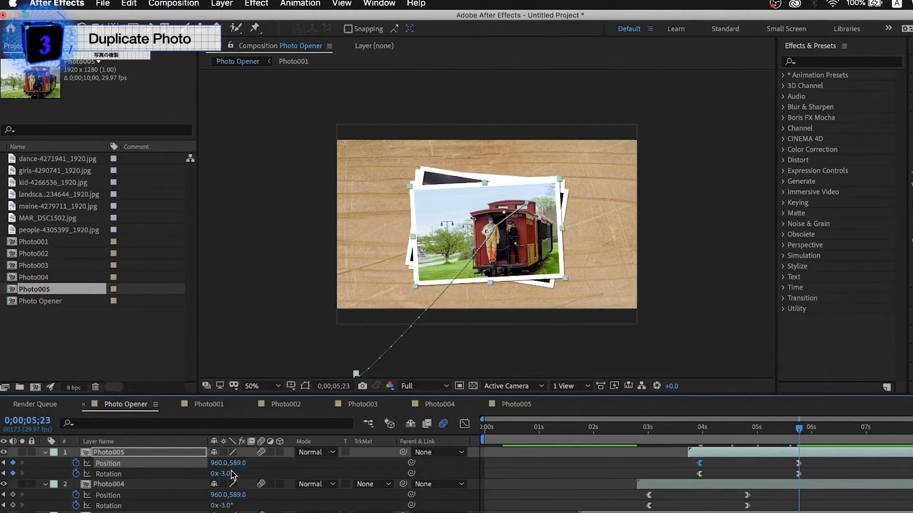
{"action": "left_click", "coordinate": [682, 435]}
{"action": "left_click", "coordinate": [799, 430]}
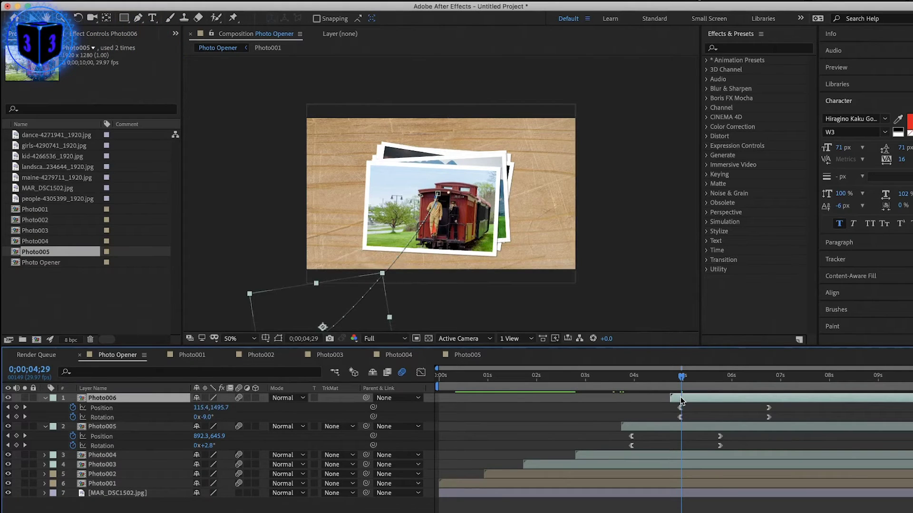
- Swap Photo006's photo for Silver Logo.mov and replace Photo Opener's front layer with Photo006
{"action": "left_click_drag", "start_coordinate": [611, 380], "coordinate": [706, 384]}
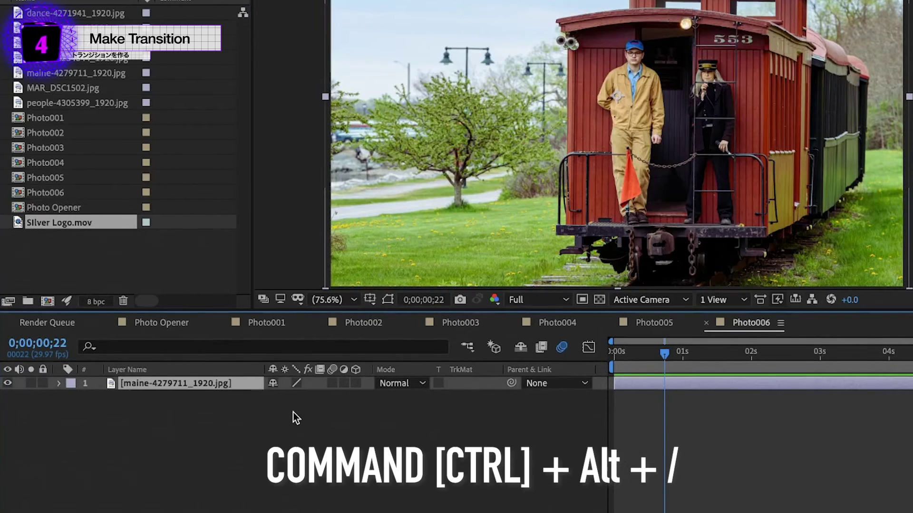
{"action": "key", "text": "ctrl+alt+slash"}
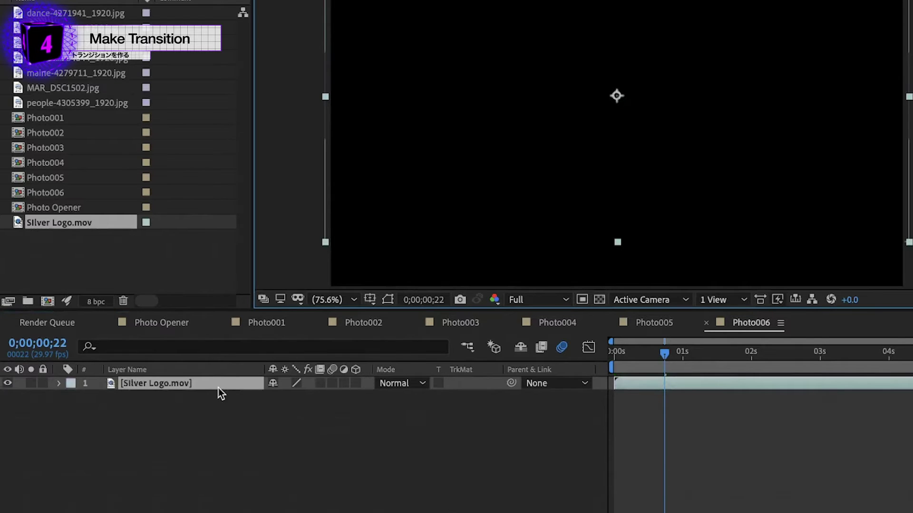
{"action": "double_click", "coordinate": [70, 207]}
{"action": "left_click", "coordinate": [66, 198]}
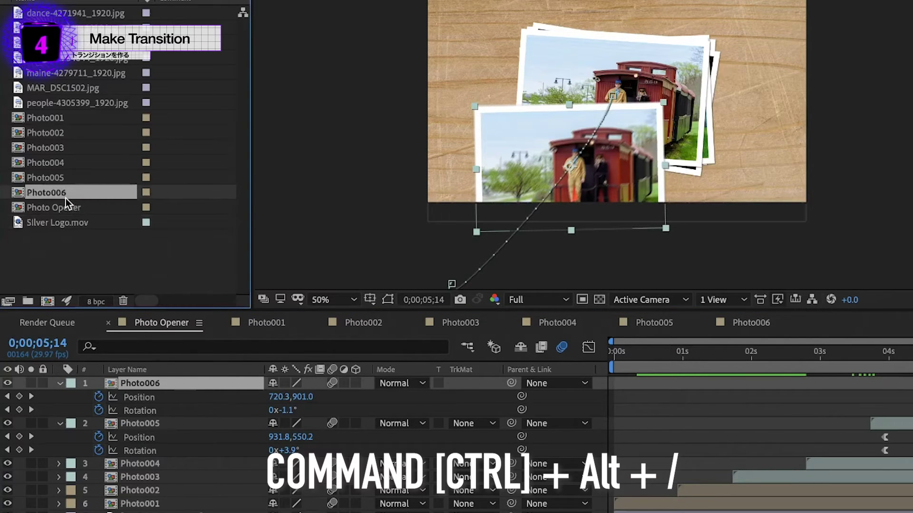
{"action": "key", "text": "ctrl+alt+slash"}
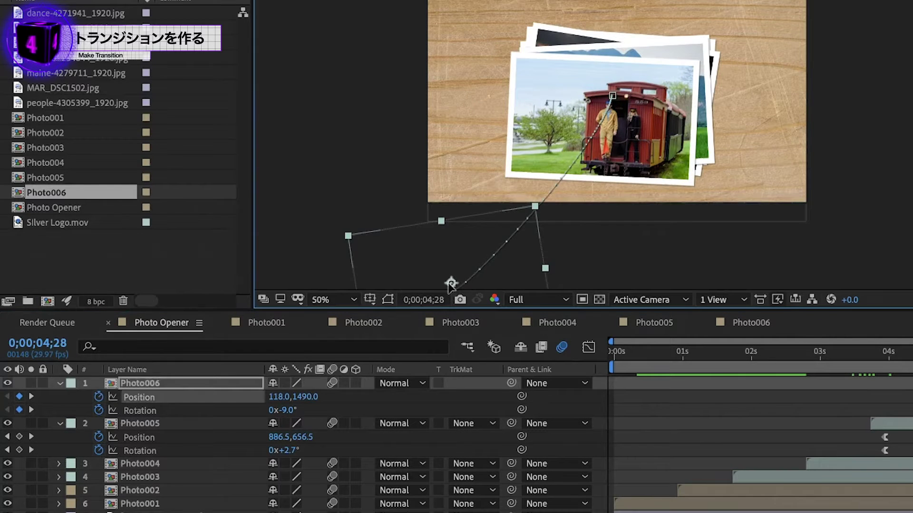
- Start Photo006 off-screen upper left at -666,302 on a curved path, landing at -3° and 934,560
{"action": "mouse_move", "coordinate": [453, 280]}
{"action": "left_mouse_down"}
{"action": "mouse_move", "coordinate": [343, 22]}
{"action": "mouse_move", "coordinate": [290, 60]}
{"action": "left_mouse_up"}
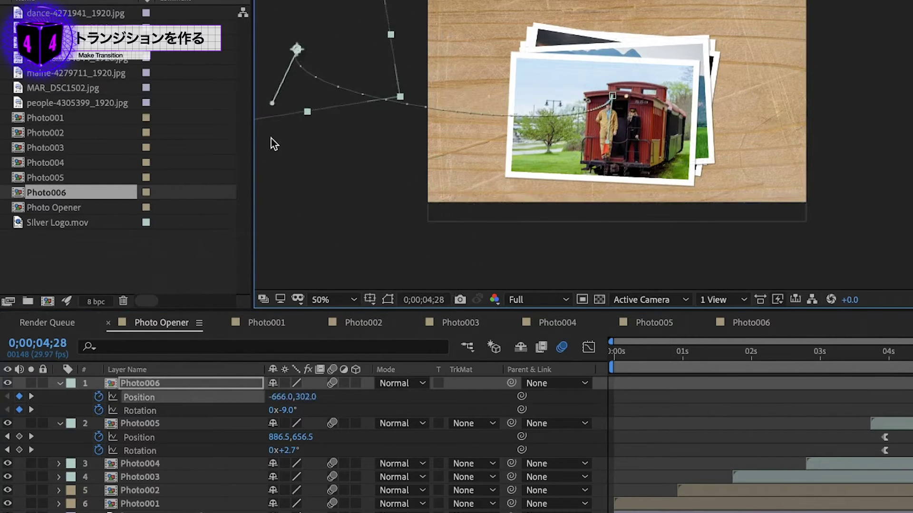
{"action": "left_click_drag", "start_coordinate": [301, 100], "coordinate": [339, 81]}
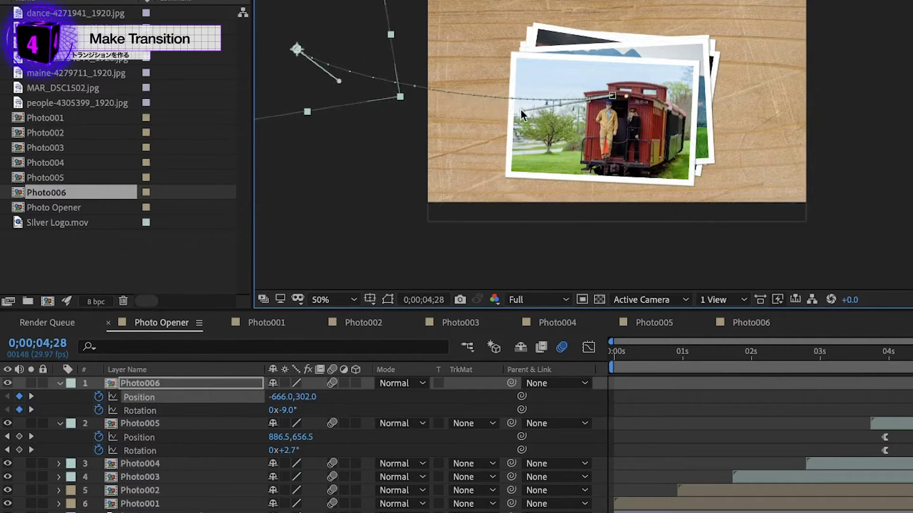
{"action": "type", "text": "k"}
{"action": "type", "text": "-3"}
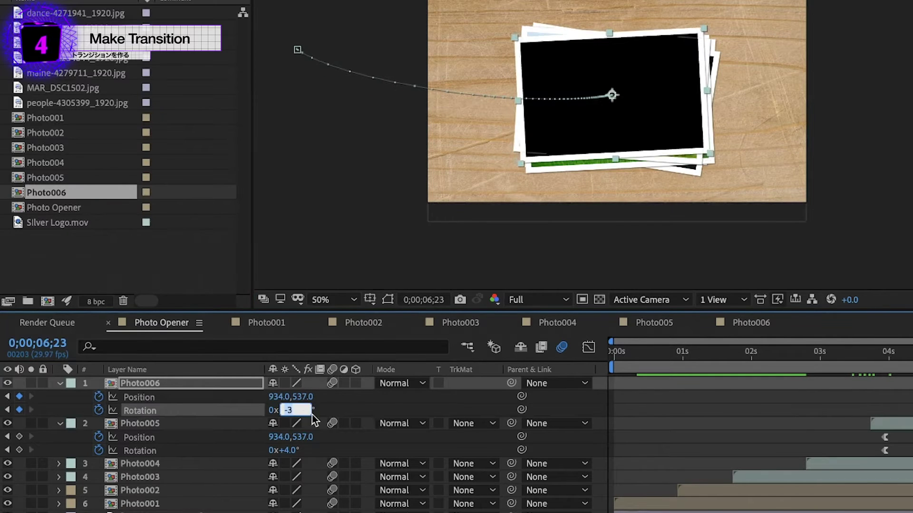
{"action": "left_click_drag", "start_coordinate": [303, 397], "coordinate": [323, 406]}
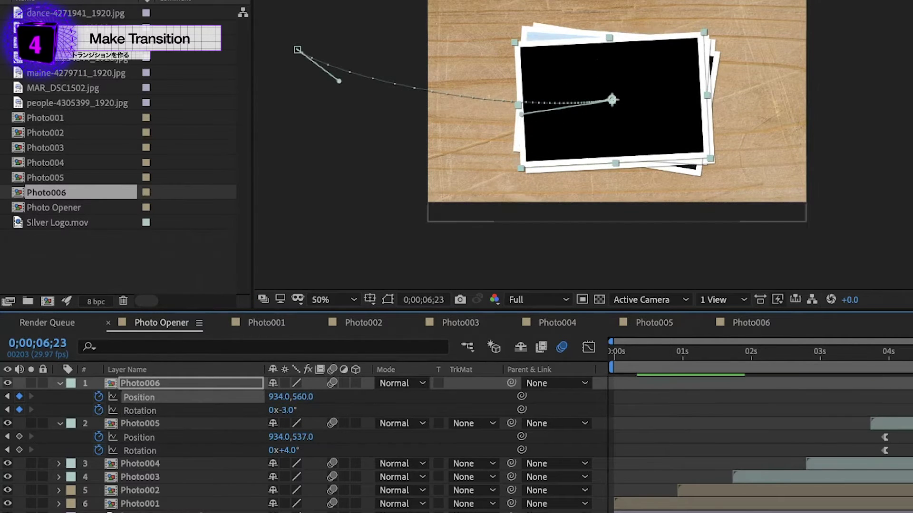
{"action": "key", "text": "F2"}
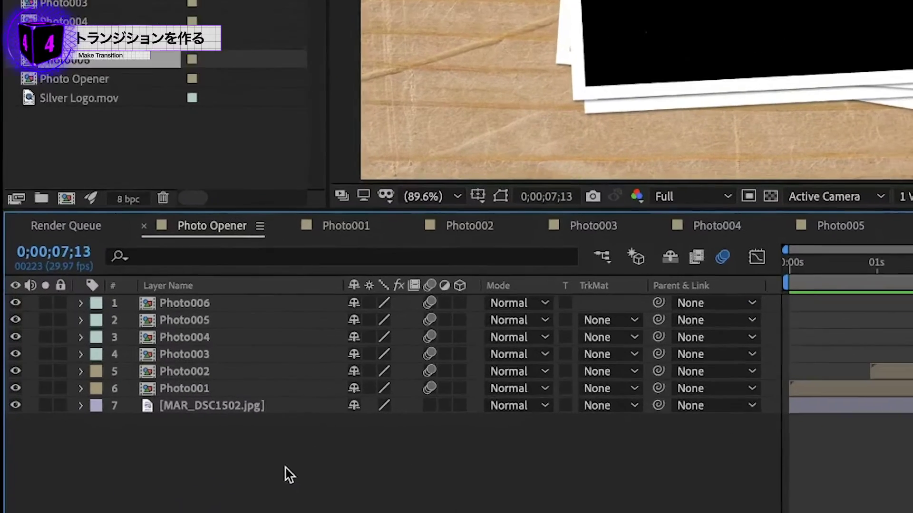
- Add a new null object to Photo Opener named Zoom In
{"action": "right_click", "coordinate": [169, 509]}
{"action": "mouse_move", "coordinate": [417, 331]}
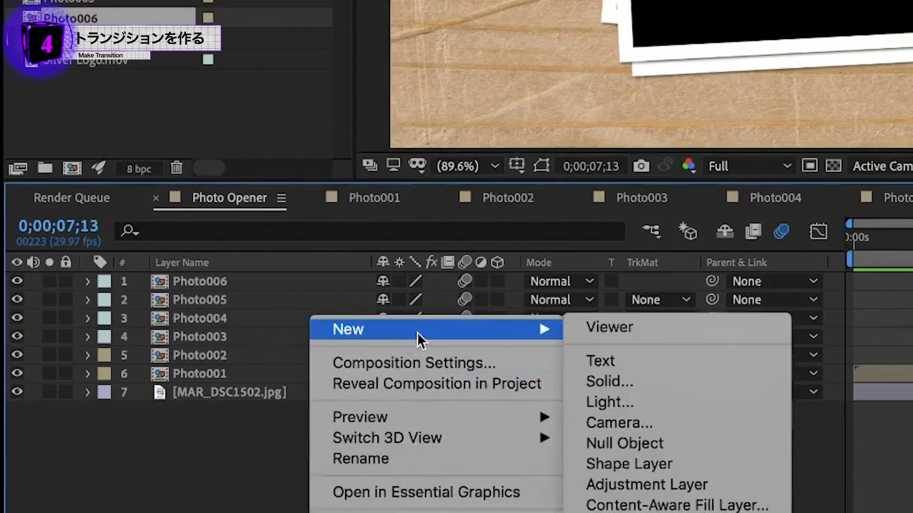
{"action": "left_click", "coordinate": [679, 447]}
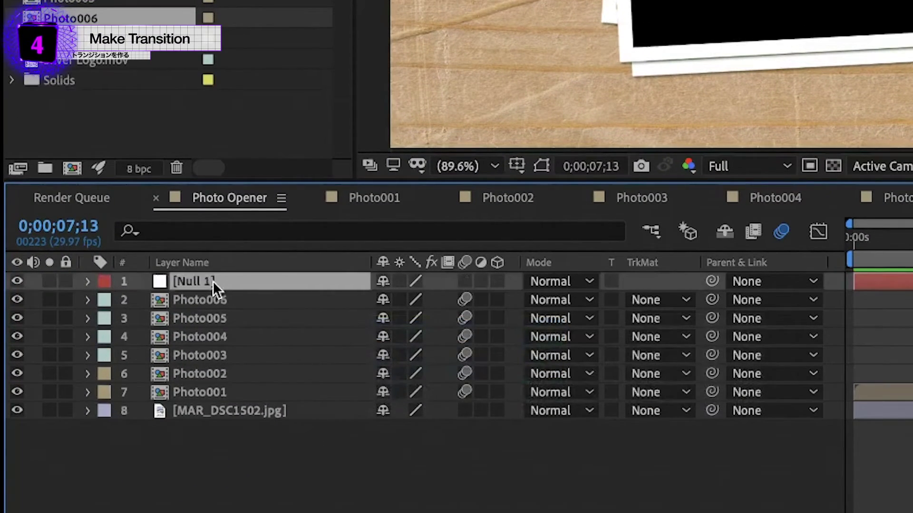
{"action": "key", "text": "Return"}
{"action": "type", "text": "Zoom In"}
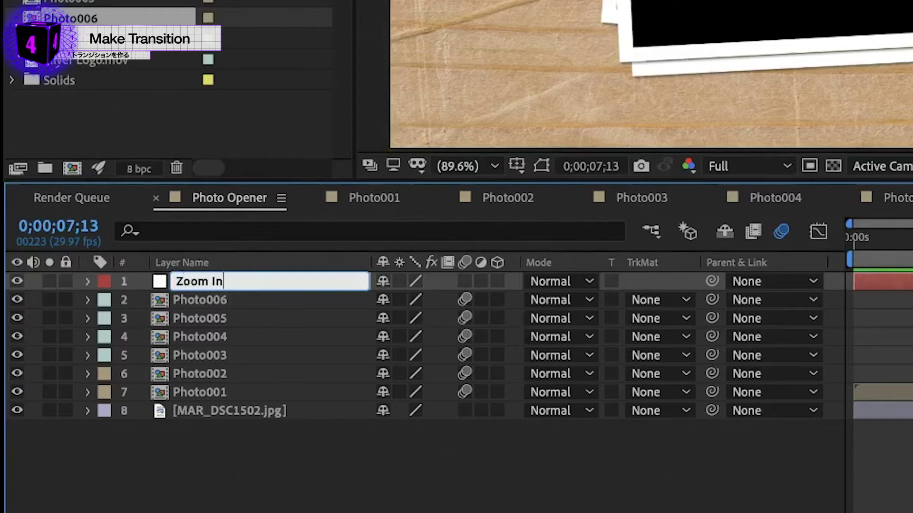
{"action": "key", "text": "Return"}
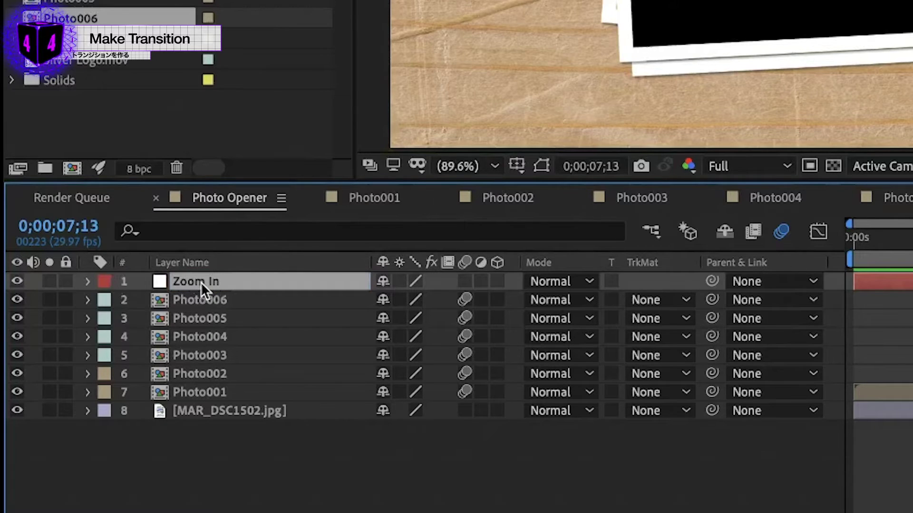
- Parent every other layer to Zoom In, then select the null and rewind near zero
{"action": "left_click_drag", "start_coordinate": [269, 469], "coordinate": [178, 304]}
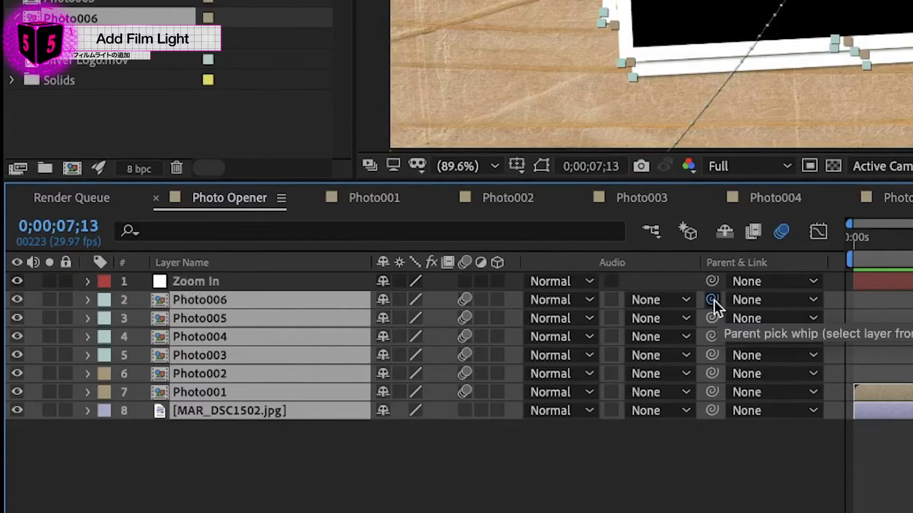
{"action": "left_click_drag", "start_coordinate": [714, 299], "coordinate": [237, 281]}
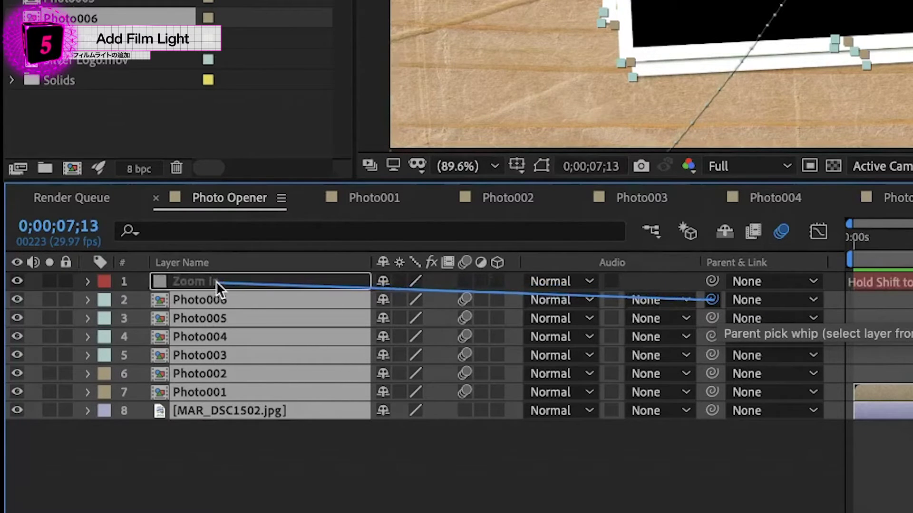
{"action": "left_click_drag", "start_coordinate": [216, 281], "coordinate": [218, 281]}
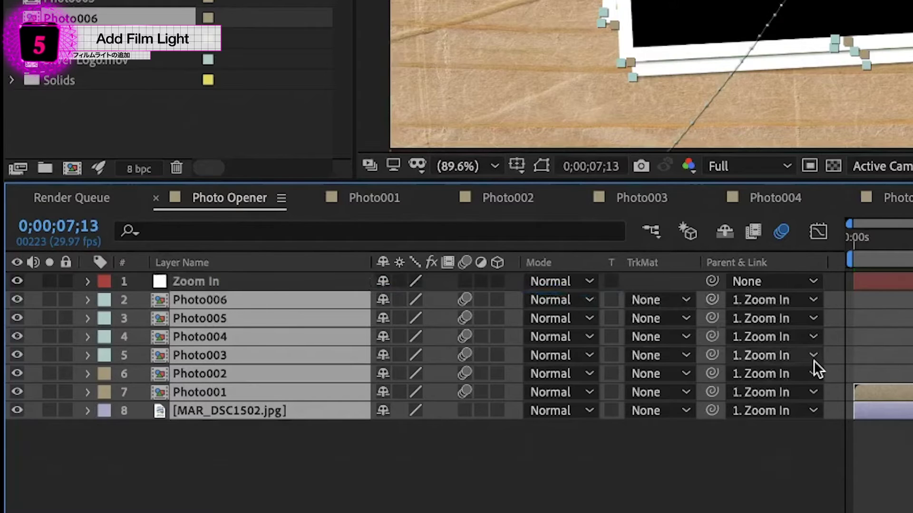
{"action": "left_click", "coordinate": [648, 488]}
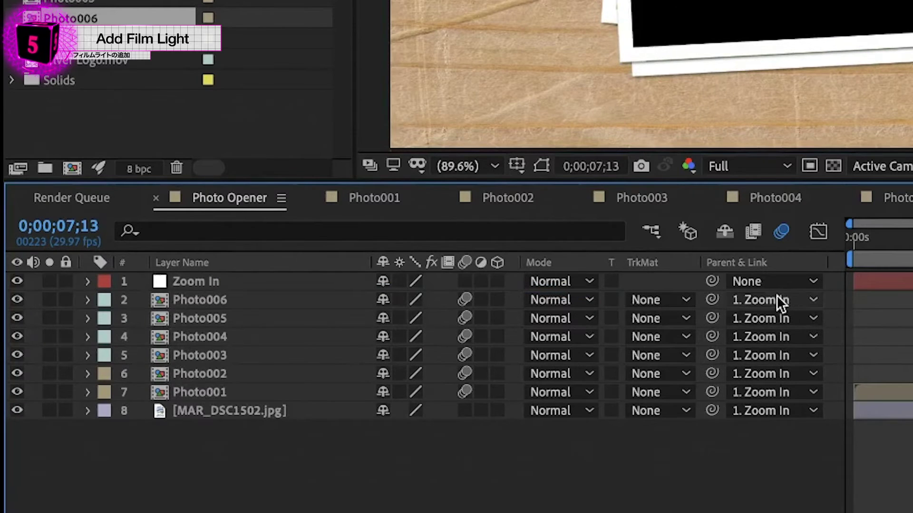
{"action": "left_click", "coordinate": [219, 281]}
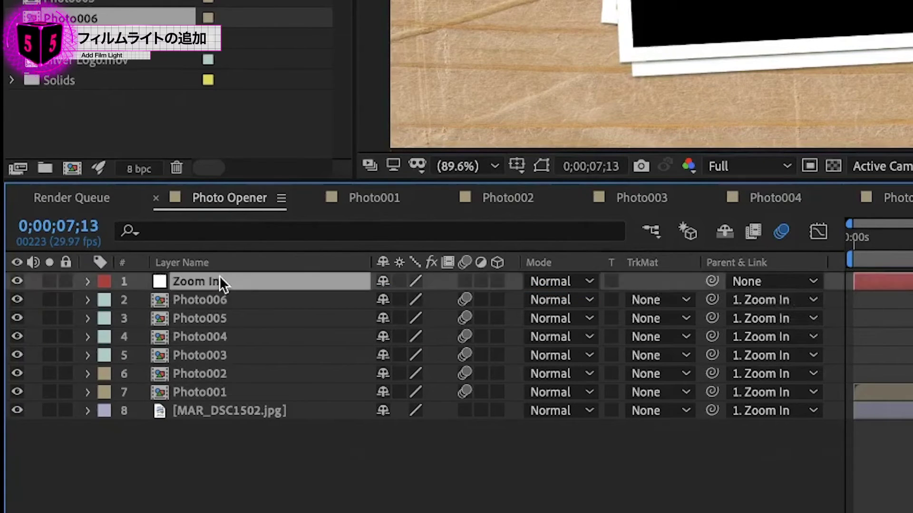
{"action": "left_click_drag", "start_coordinate": [910, 271], "coordinate": [868, 270]}
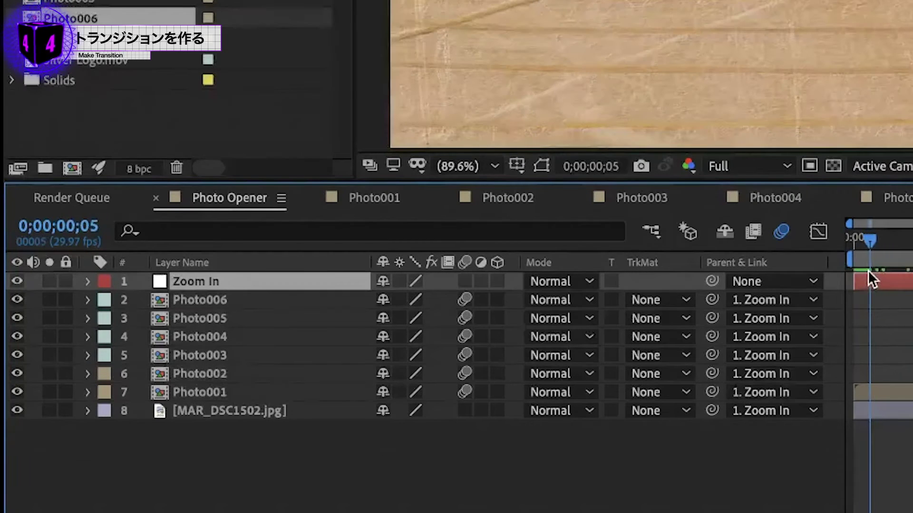
- At 0s, set Zoom In keyframes for Scale, Position and Rotation
{"action": "key", "text": "Home"}
{"action": "key", "text": "s"}
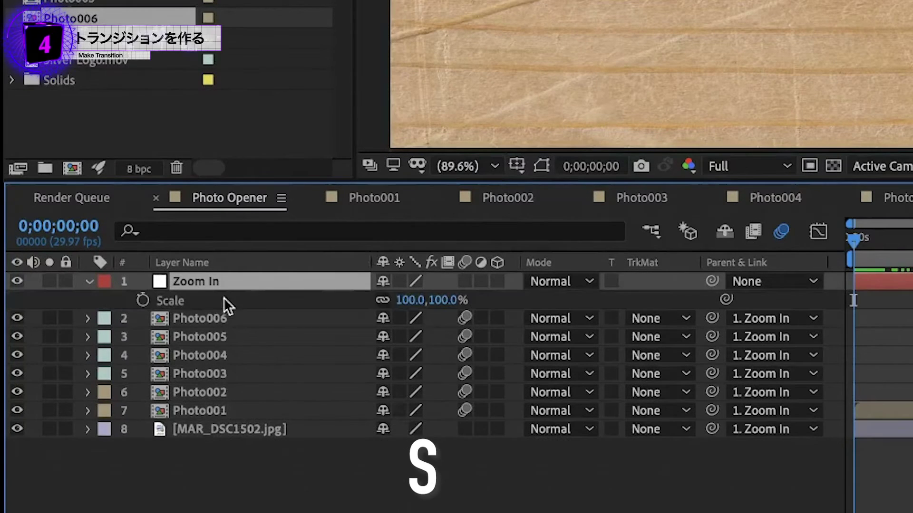
{"action": "left_click", "coordinate": [143, 300]}
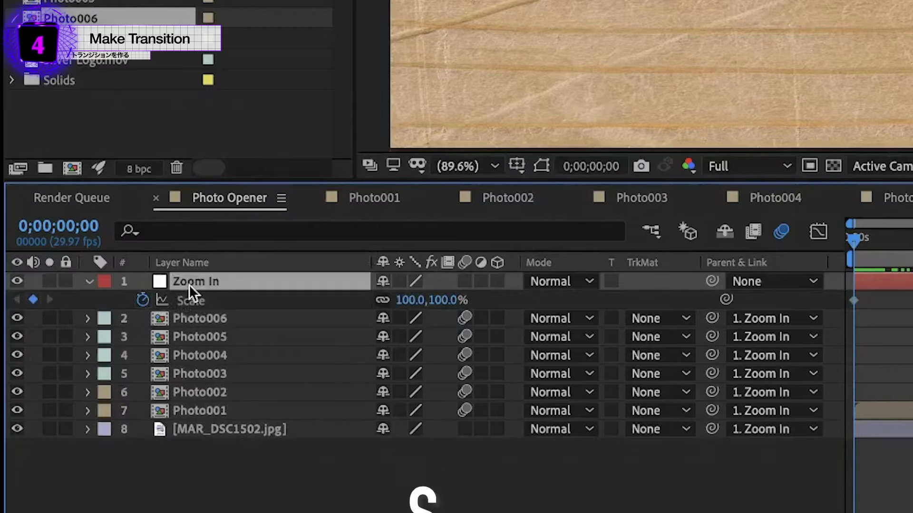
{"action": "key", "text": "p"}
{"action": "left_click", "coordinate": [142, 300]}
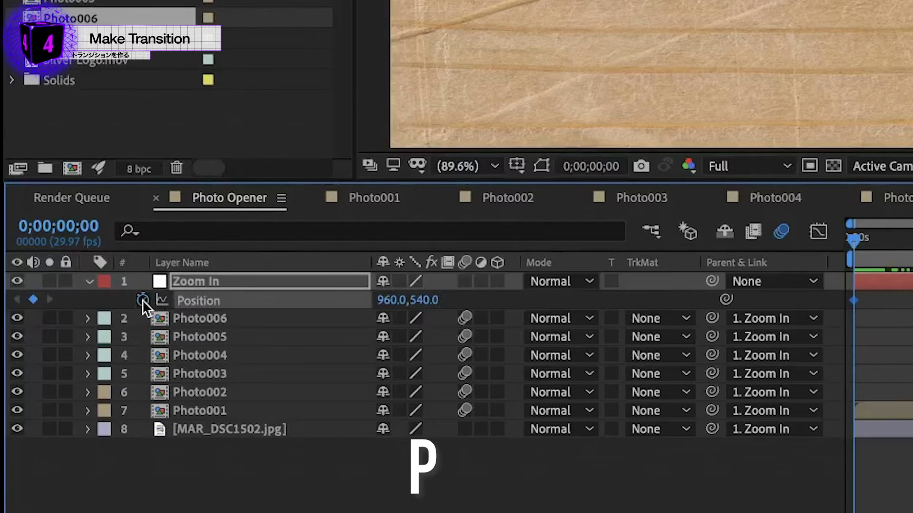
{"action": "left_click", "coordinate": [206, 283]}
{"action": "key", "text": "r"}
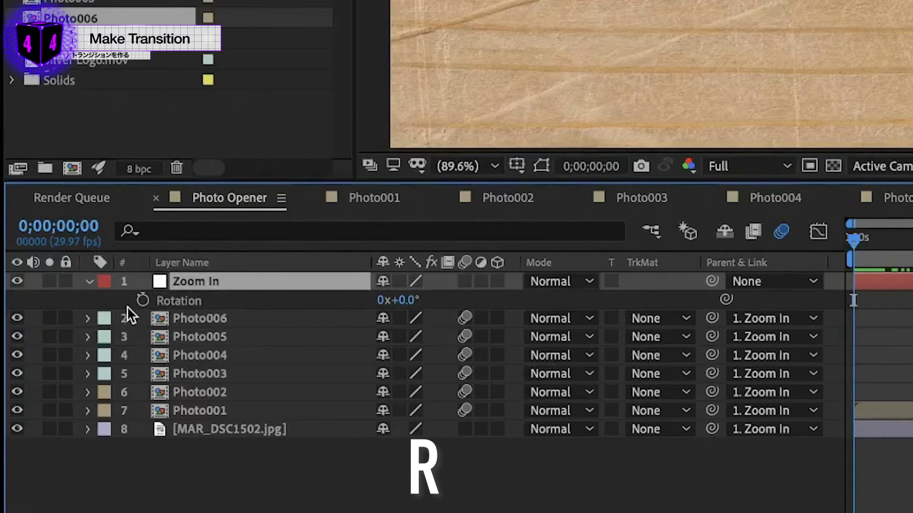
{"action": "left_click", "coordinate": [144, 299]}
{"action": "left_click", "coordinate": [212, 281]}
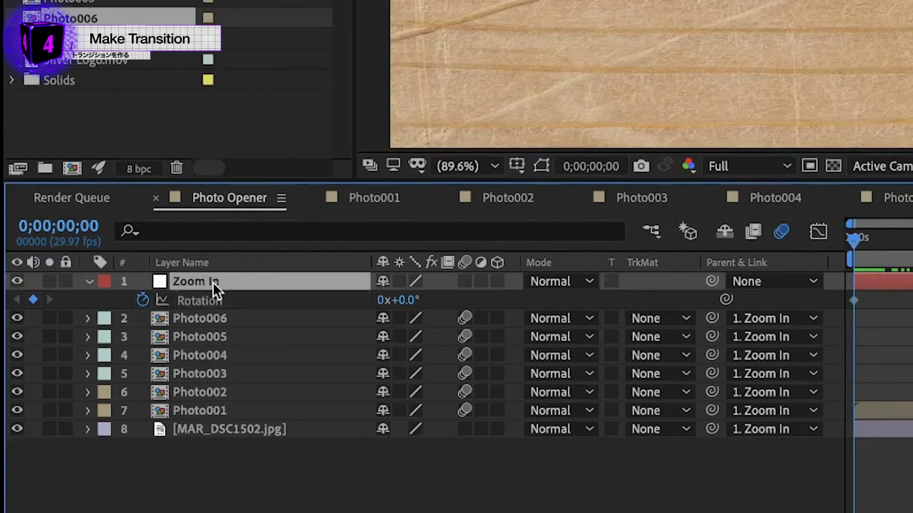
{"action": "key", "text": "u"}
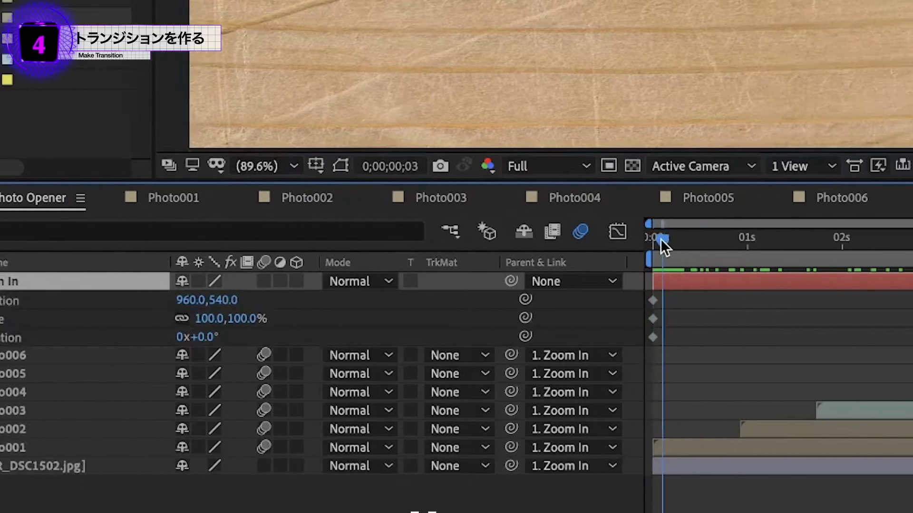
- Move the current time to Photo006's last keyframe at 0;00;06;23
{"action": "mouse_move", "coordinate": [869, 238]}
{"action": "left_mouse_down"}
{"action": "mouse_move", "coordinate": [705, 238]}
{"action": "mouse_move", "coordinate": [828, 238]}
{"action": "left_mouse_up"}
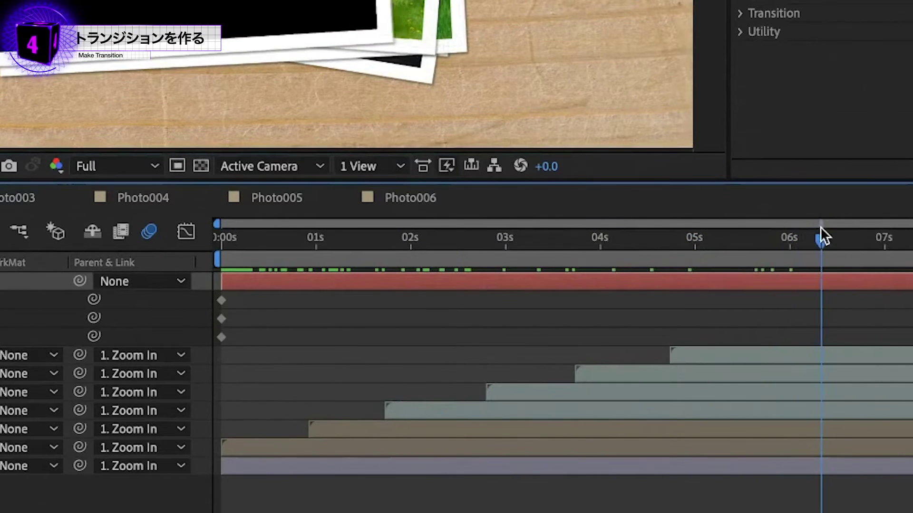
{"action": "left_click", "coordinate": [758, 355]}
{"action": "key", "text": "u"}
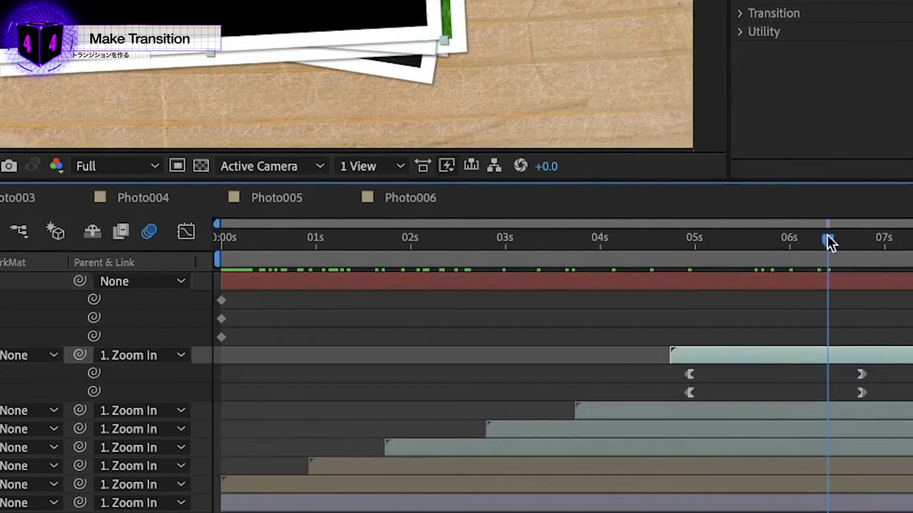
{"action": "left_click_drag", "start_coordinate": [829, 244], "coordinate": [857, 243]}
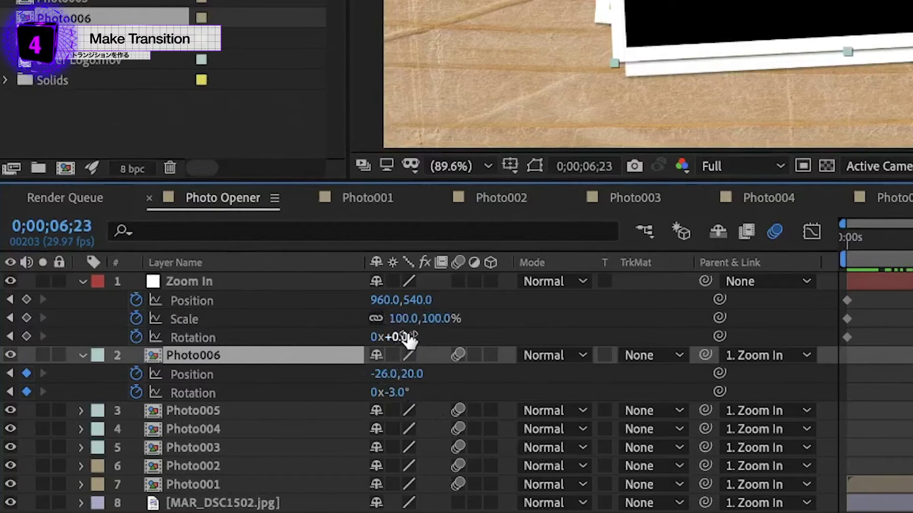
- Key Zoom In to Rotation 3°, Scale 213% and Position Y 500 at 6;23
{"action": "type", "text": "2"}
{"action": "key", "text": "Return"}
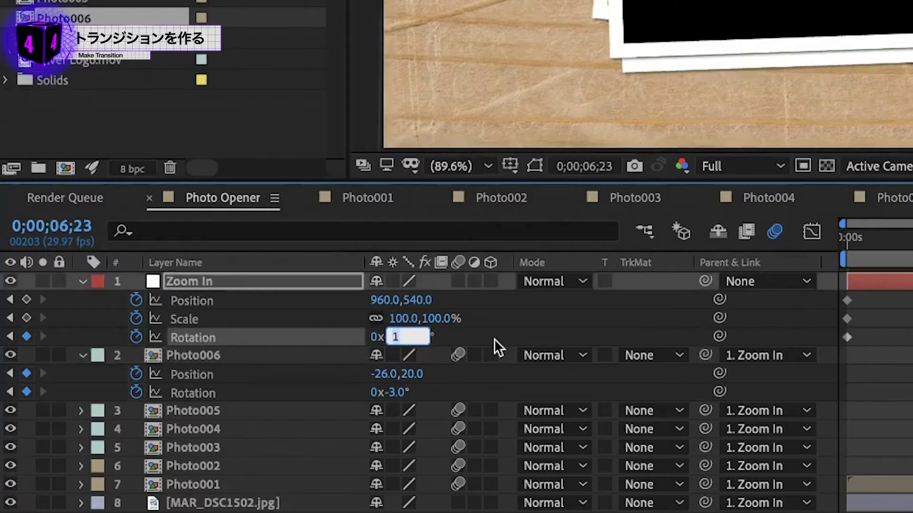
{"action": "type", "text": "3"}
{"action": "key", "text": "Return"}
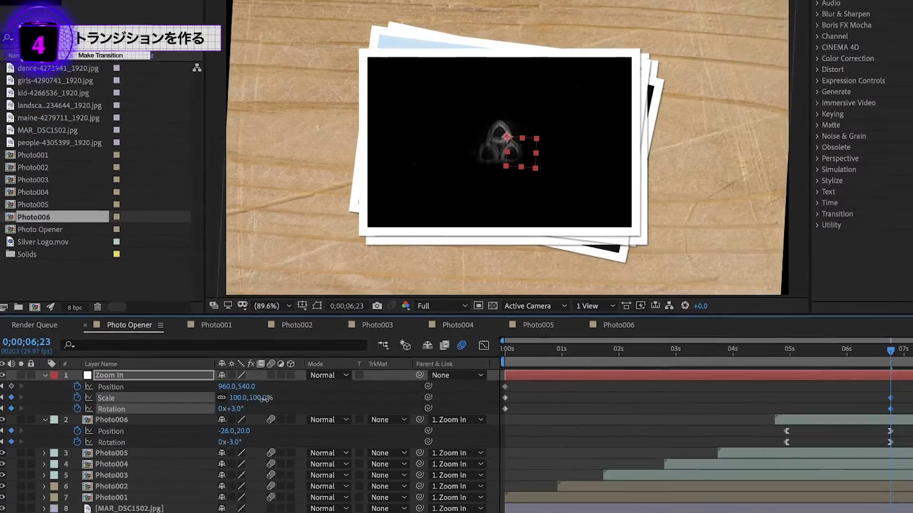
{"action": "left_click_drag", "start_coordinate": [264, 399], "coordinate": [315, 404]}
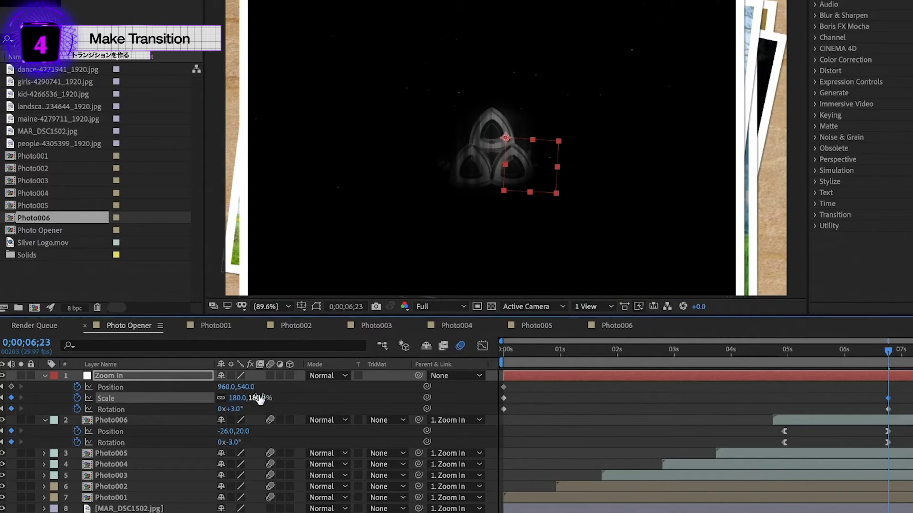
{"action": "mouse_move", "coordinate": [235, 387]}
{"action": "left_mouse_down"}
{"action": "mouse_move", "coordinate": [225, 387]}
{"action": "mouse_move", "coordinate": [278, 402]}
{"action": "mouse_move", "coordinate": [239, 389]}
{"action": "left_mouse_up"}
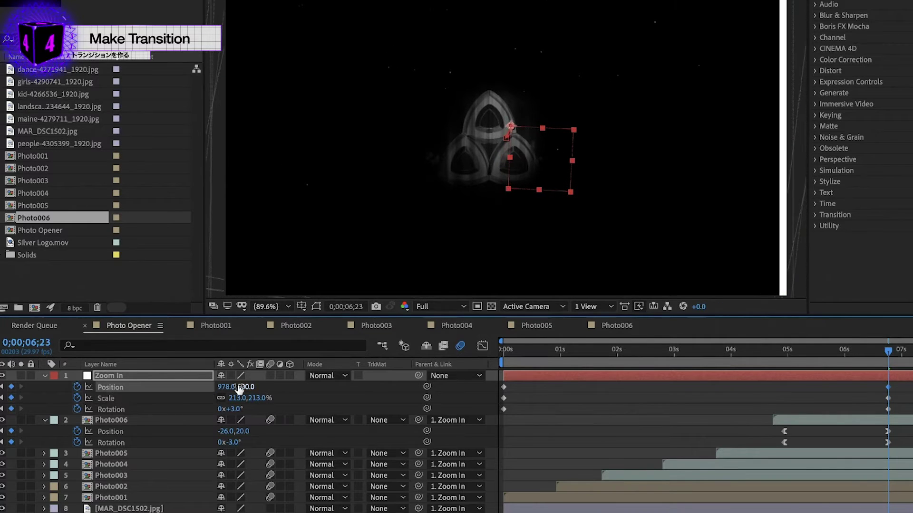
- Set the Zoom In null's Position X to 992 and apply Easy Ease In to its 6;23 keyframes
{"action": "left_click_drag", "start_coordinate": [228, 387], "coordinate": [243, 393]}
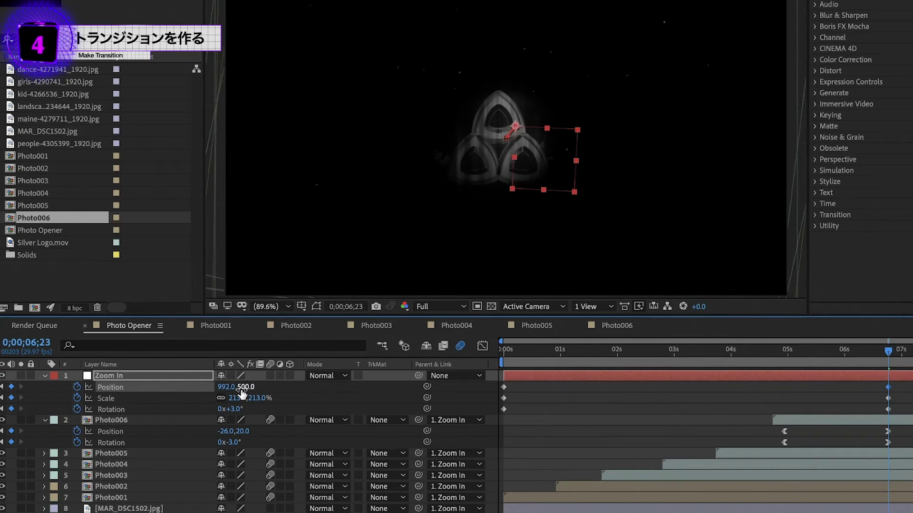
{"action": "left_click", "coordinate": [582, 433]}
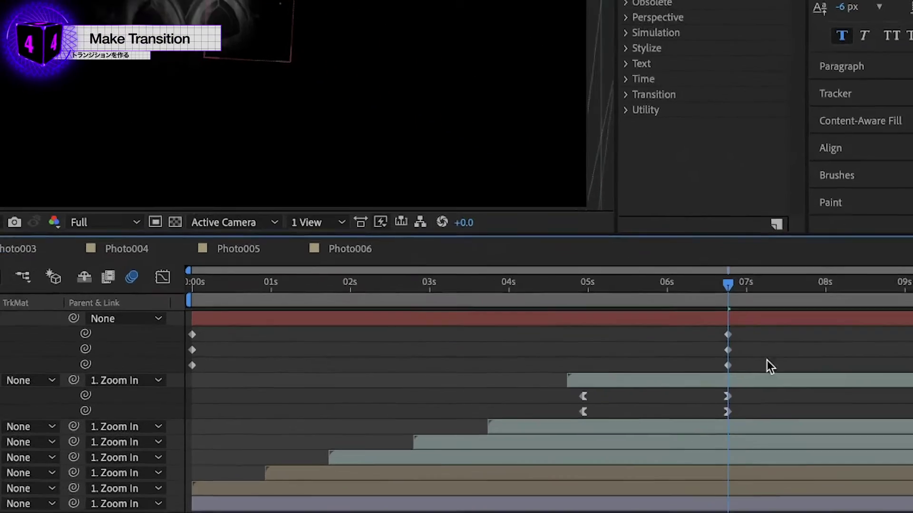
{"action": "left_click_drag", "start_coordinate": [909, 414], "coordinate": [861, 381]}
{"action": "right_click", "coordinate": [549, 278]}
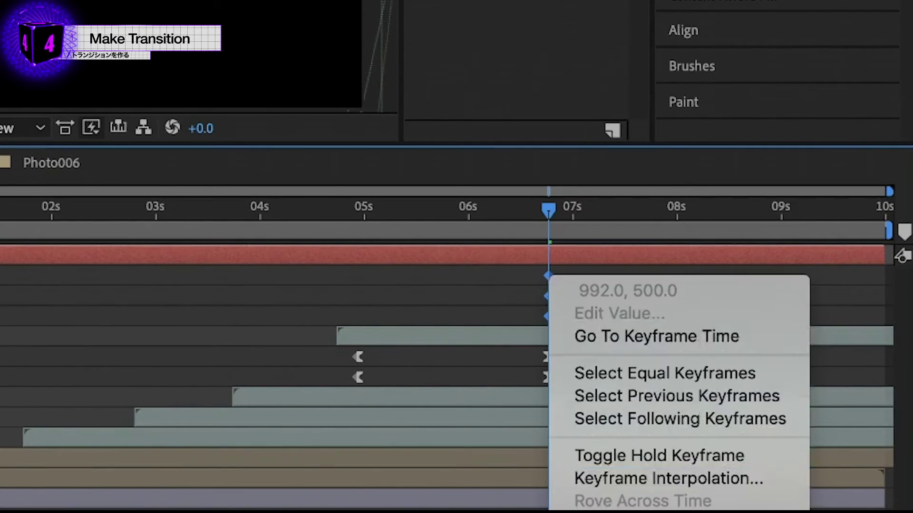
{"action": "left_click", "coordinate": [342, 435]}
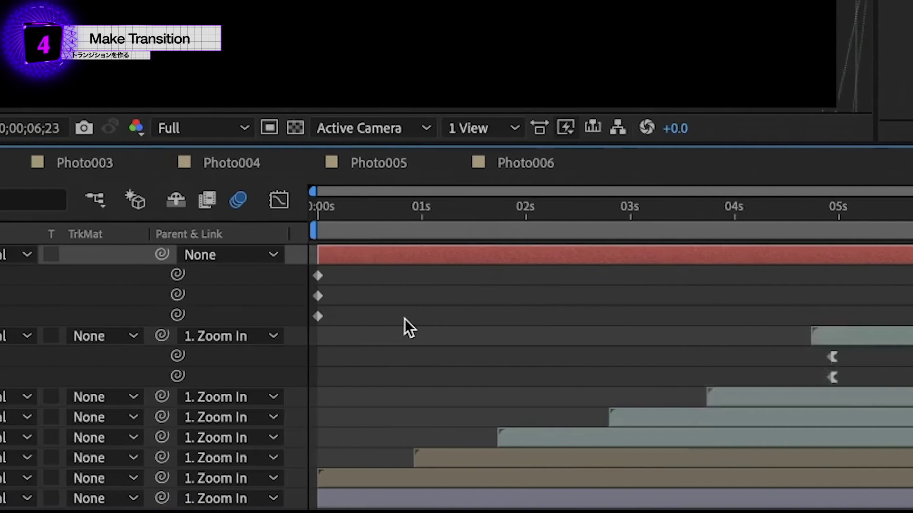
- Apply Easy Ease Out to the three starting keyframes at 0 seconds
{"action": "left_click_drag", "start_coordinate": [468, 320], "coordinate": [404, 267]}
{"action": "right_click", "coordinate": [422, 277]}
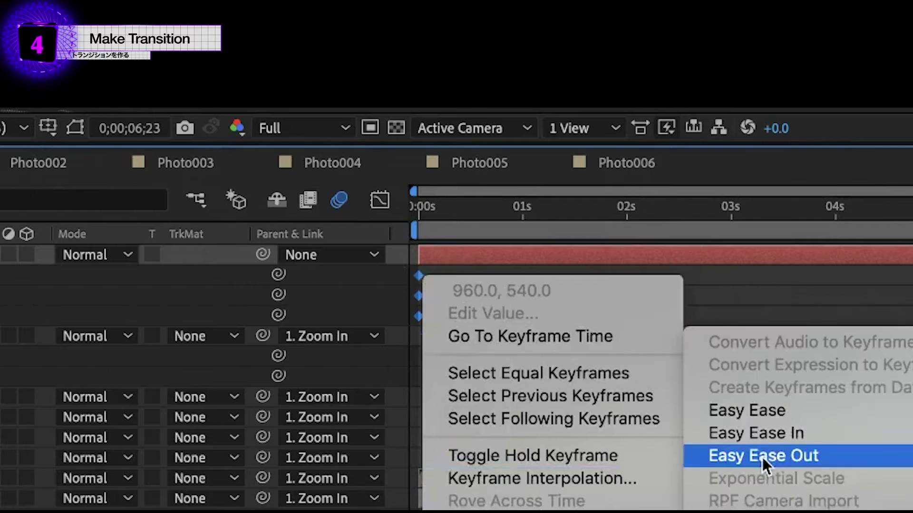
{"action": "left_click", "coordinate": [761, 455]}
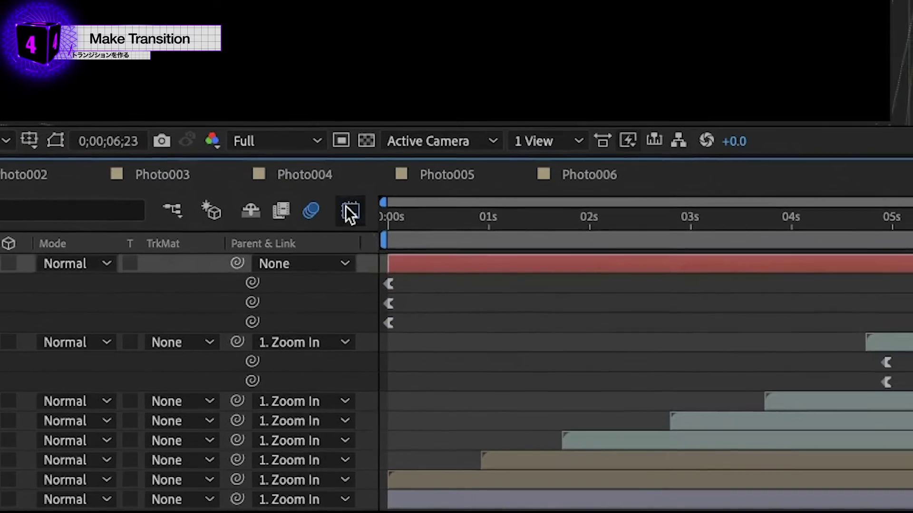
{"action": "left_click", "coordinate": [379, 200]}
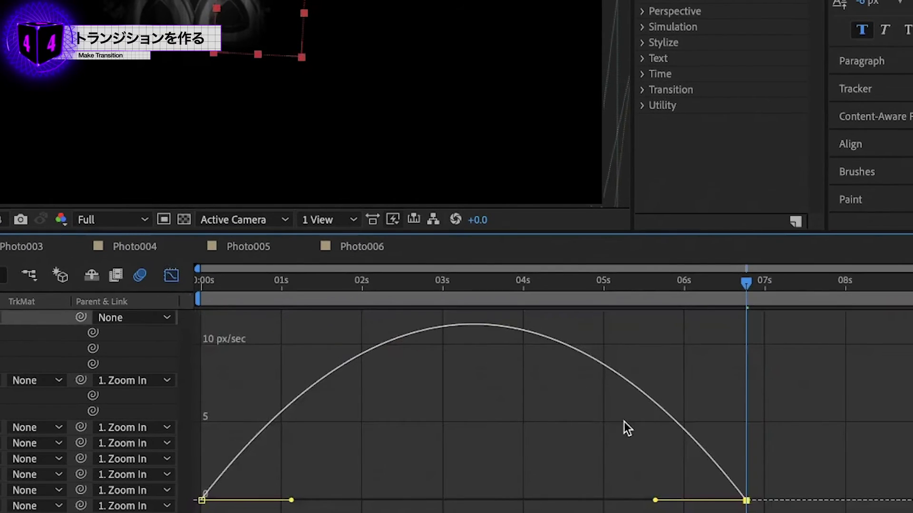
- Stretch the first keyframes' ease influence for Position, Scale and Rotation to nearly 100%
{"action": "left_click_drag", "start_coordinate": [289, 499], "coordinate": [473, 500]}
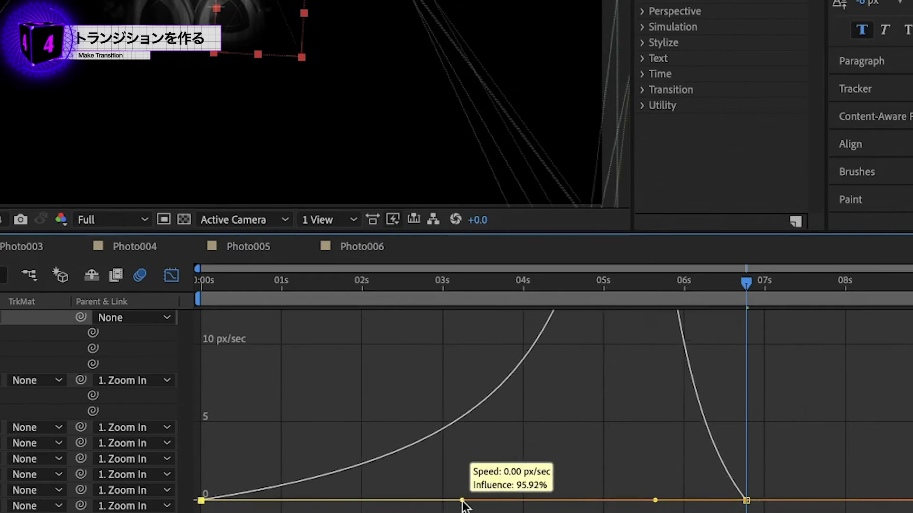
{"action": "left_click_drag", "start_coordinate": [292, 499], "coordinate": [474, 500]}
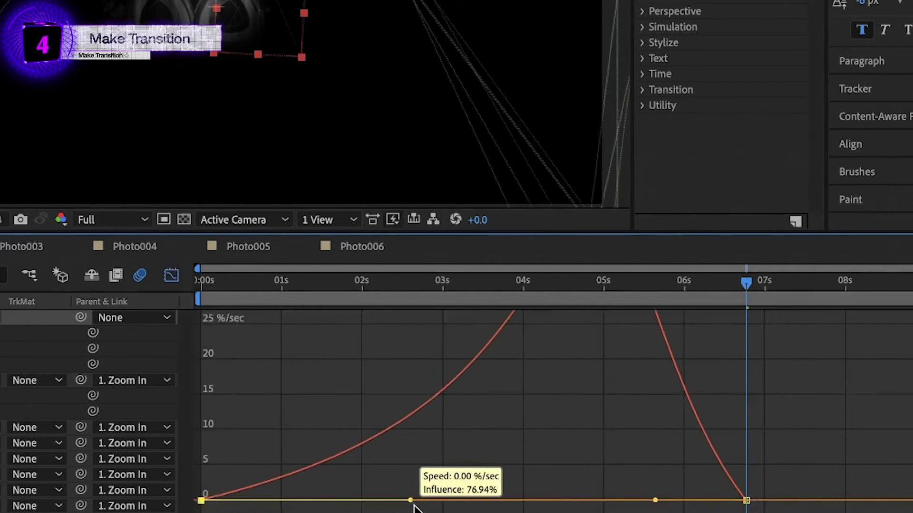
{"action": "left_click_drag", "start_coordinate": [291, 500], "coordinate": [473, 501]}
{"action": "left_click", "coordinate": [170, 275]}
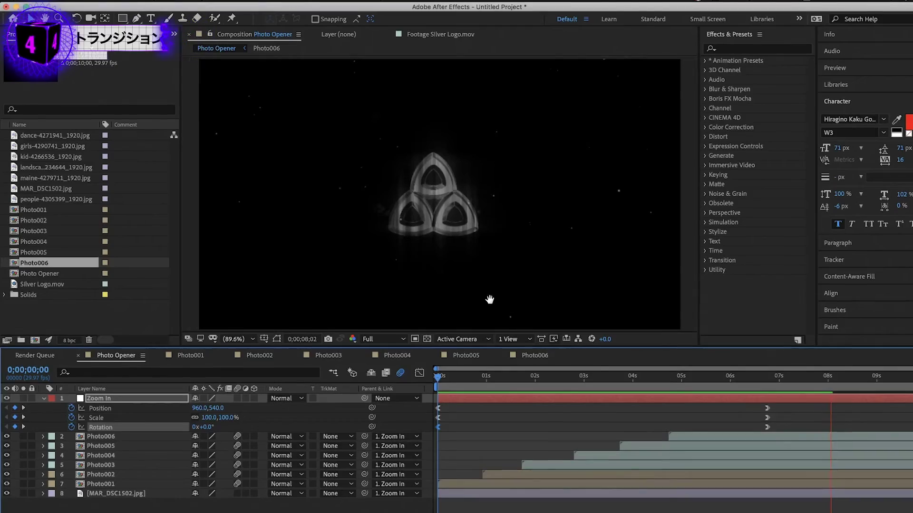
- Stop playback and replay the zoom transition from the beginning
{"action": "left_click", "coordinate": [106, 402]}
{"action": "key", "text": "space"}
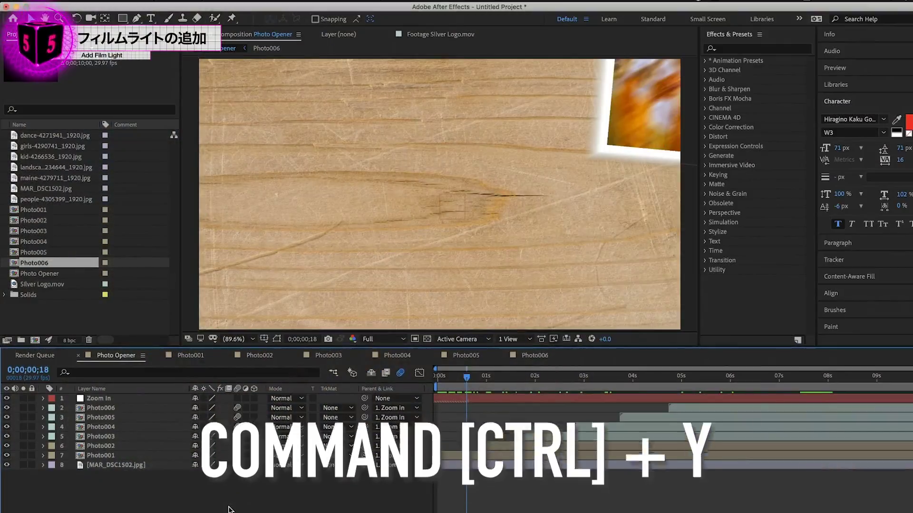
- Create a white 1920×1080 solid layer named Fractal Light with Ctrl+Y
{"action": "key", "text": "super+y"}
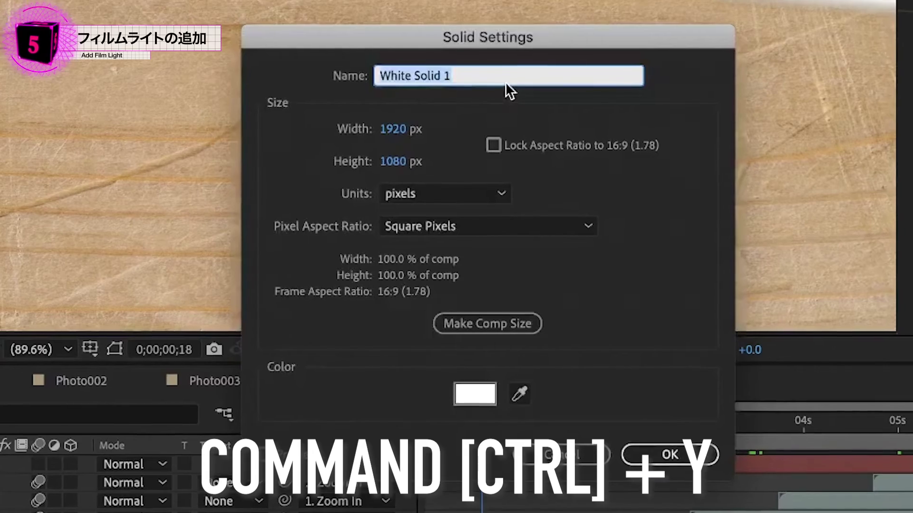
{"action": "type", "text": "F"}
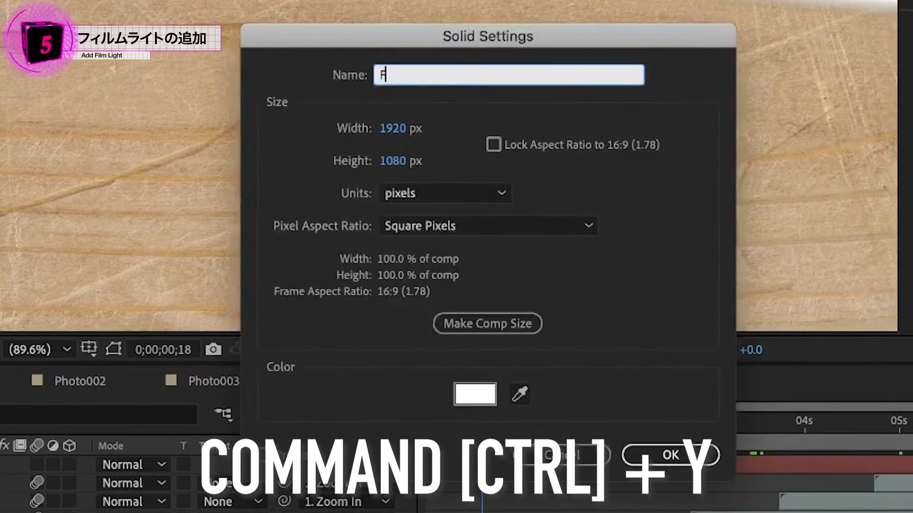
{"action": "type", "text": "ractal Light"}
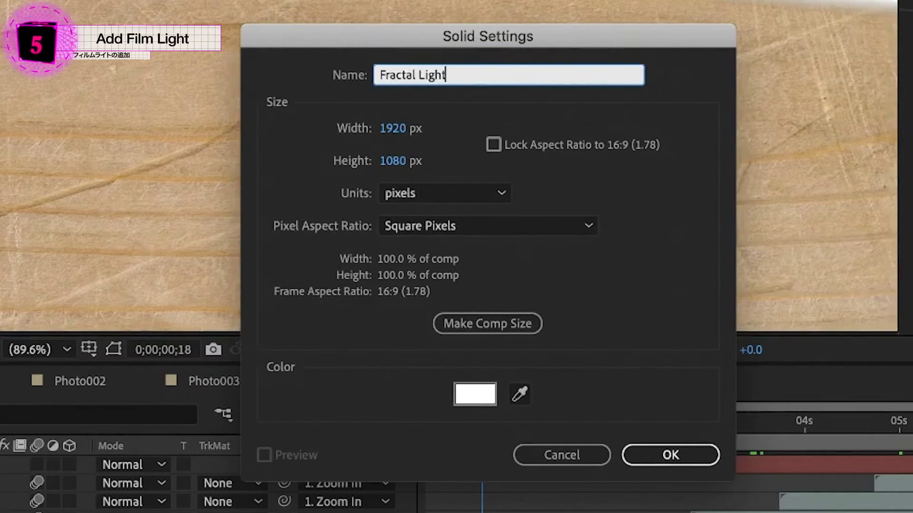
{"action": "key", "text": "Return"}
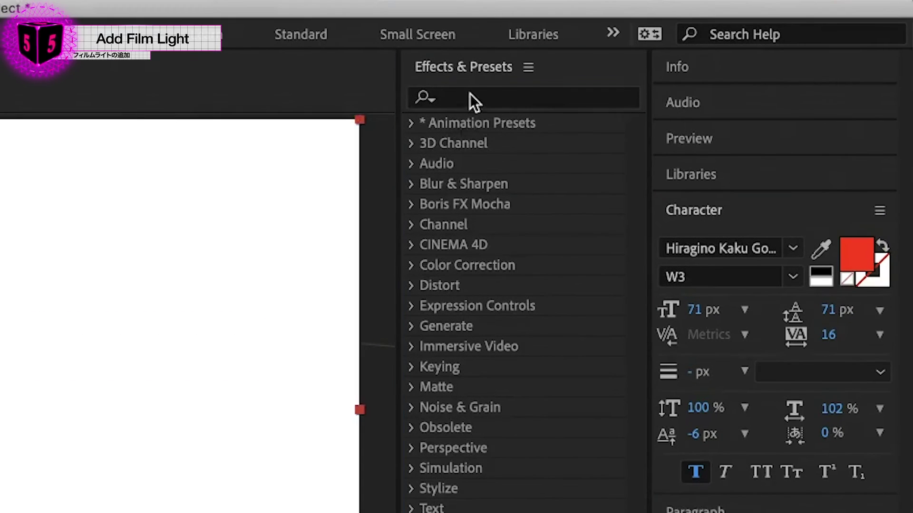
- Search effects for 'fracta' and apply Fractal Noise to the Fractal Light layer
{"action": "left_click", "coordinate": [470, 95]}
{"action": "type", "text": "fra"}
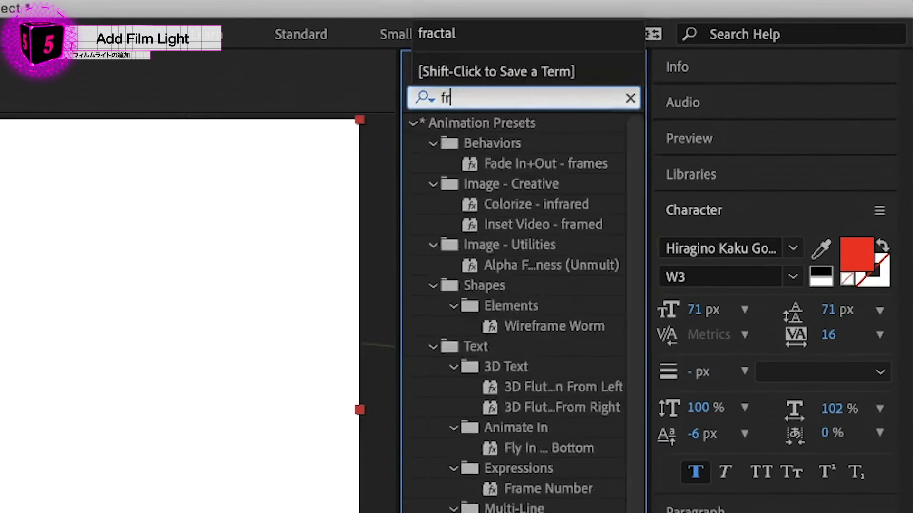
{"action": "type", "text": "cta"}
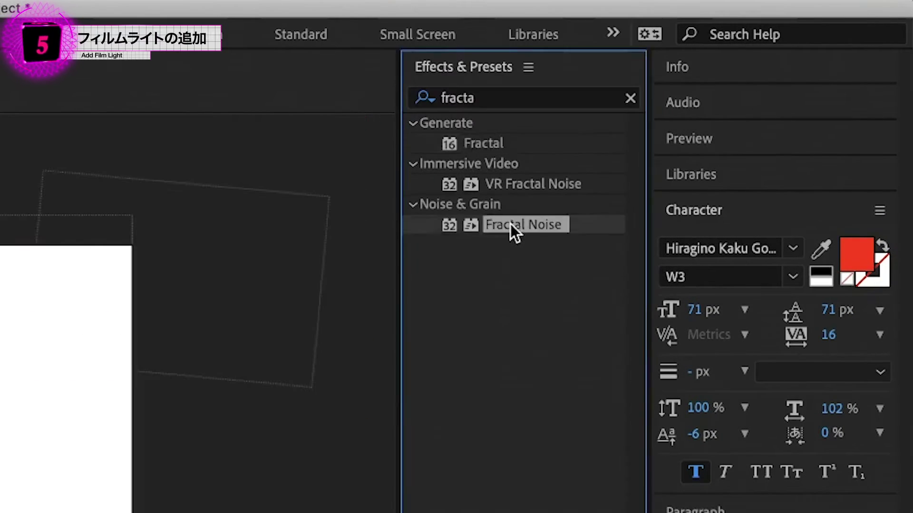
{"action": "left_click_drag", "start_coordinate": [509, 224], "coordinate": [204, 249]}
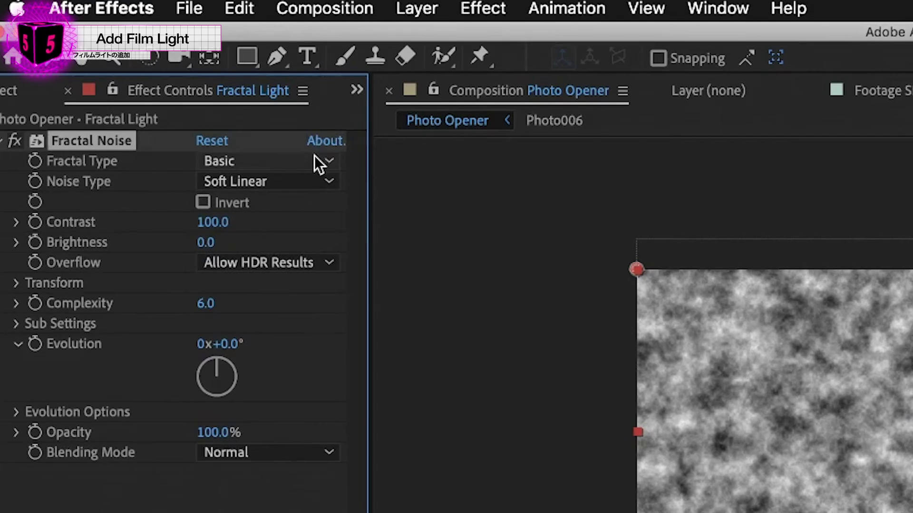
- Set Fractal Type to Dynamic Progressive, Contrast to 353 and Brightness to -57
{"action": "left_click", "coordinate": [315, 161]}
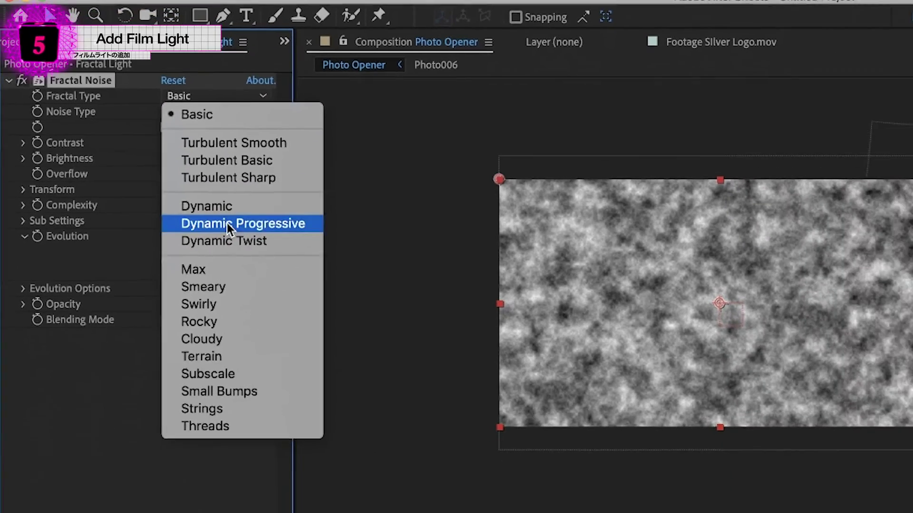
{"action": "left_click", "coordinate": [227, 224]}
{"action": "scroll", "coordinate": [656, 283], "scroll_direction": "up", "scroll_amount": 3}
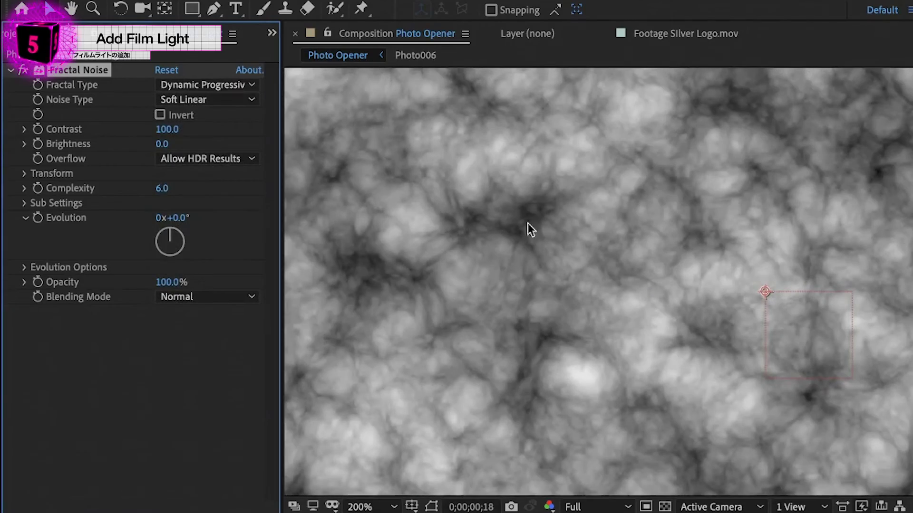
{"action": "scroll", "coordinate": [465, 190], "scroll_direction": "down", "scroll_amount": 2}
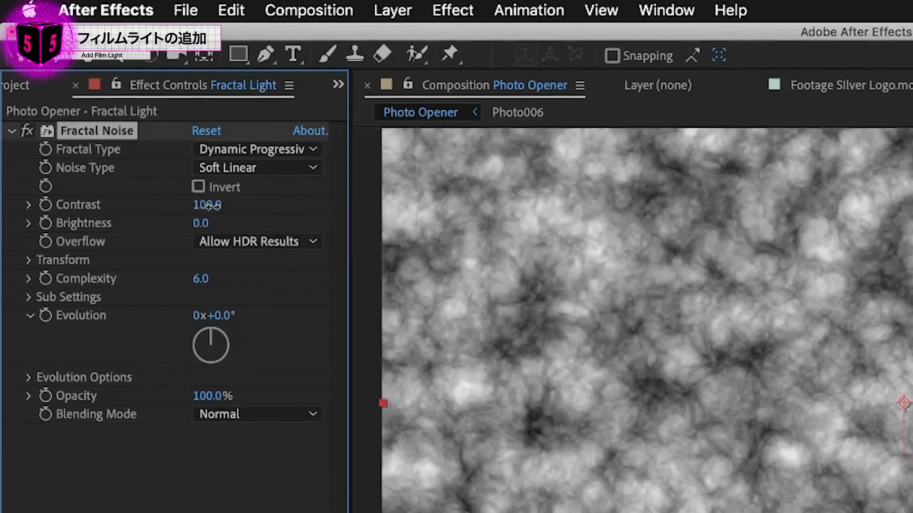
{"action": "left_click_drag", "start_coordinate": [210, 205], "coordinate": [484, 218]}
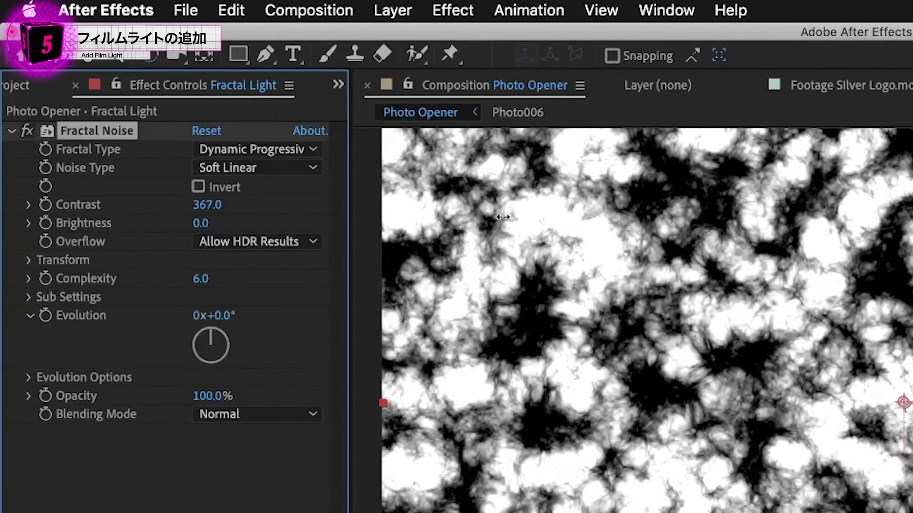
{"action": "left_click_drag", "start_coordinate": [491, 214], "coordinate": [482, 214]}
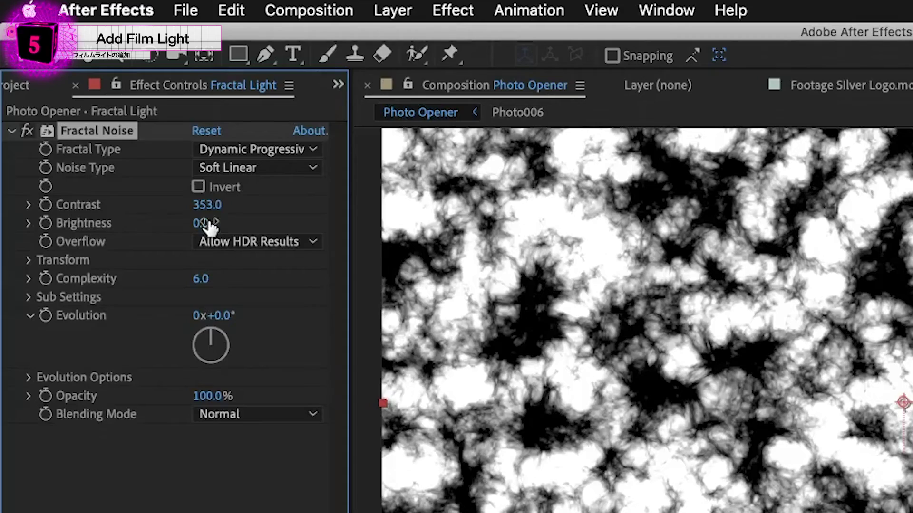
{"action": "mouse_move", "coordinate": [202, 223]}
{"action": "left_mouse_down"}
{"action": "mouse_move", "coordinate": [145, 226]}
{"action": "mouse_move", "coordinate": [158, 229]}
{"action": "left_mouse_up"}
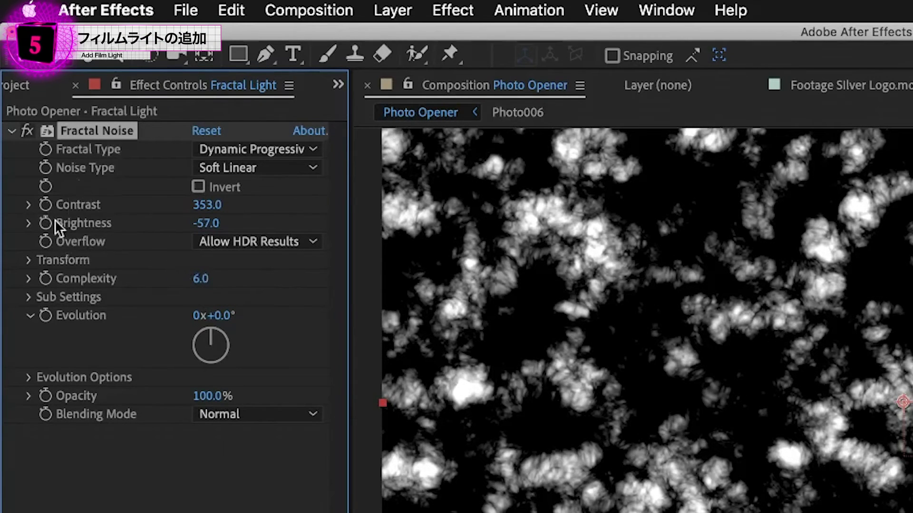
- Under the noise Transform settings, set Scale to 1000 and Complexity to 1
{"action": "left_click", "coordinate": [29, 261]}
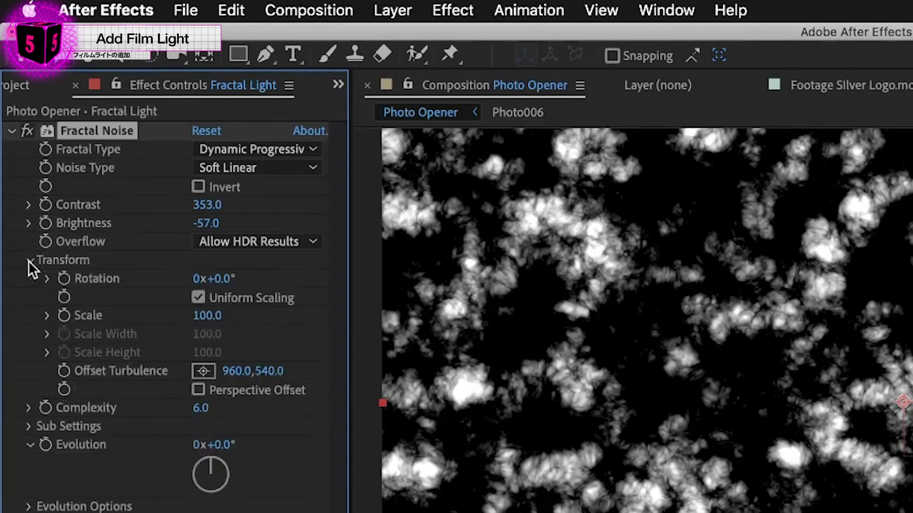
{"action": "mouse_move", "coordinate": [201, 316]}
{"action": "left_mouse_down"}
{"action": "mouse_move", "coordinate": [526, 326]}
{"action": "mouse_move", "coordinate": [117, 334]}
{"action": "left_mouse_up"}
{"action": "type", "text": "000"}
{"action": "key", "text": "Return"}
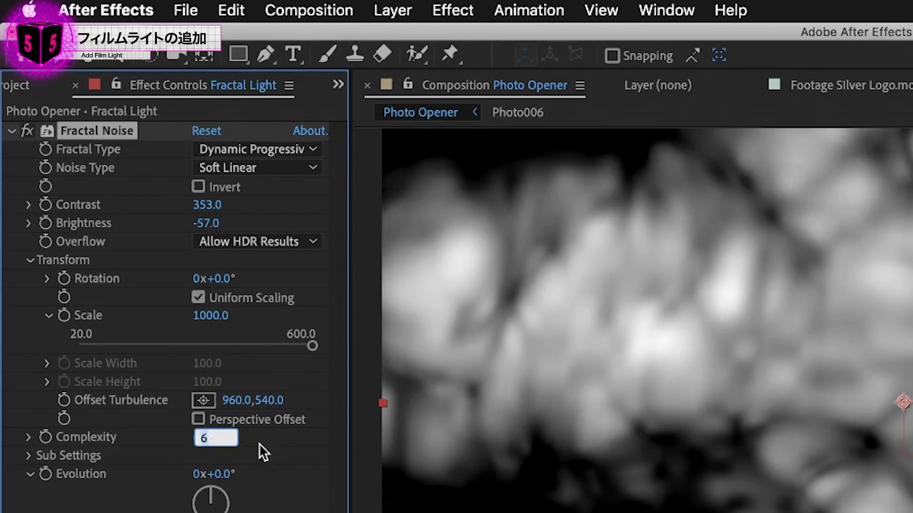
{"action": "type", "text": "1"}
{"action": "key", "text": "Return"}
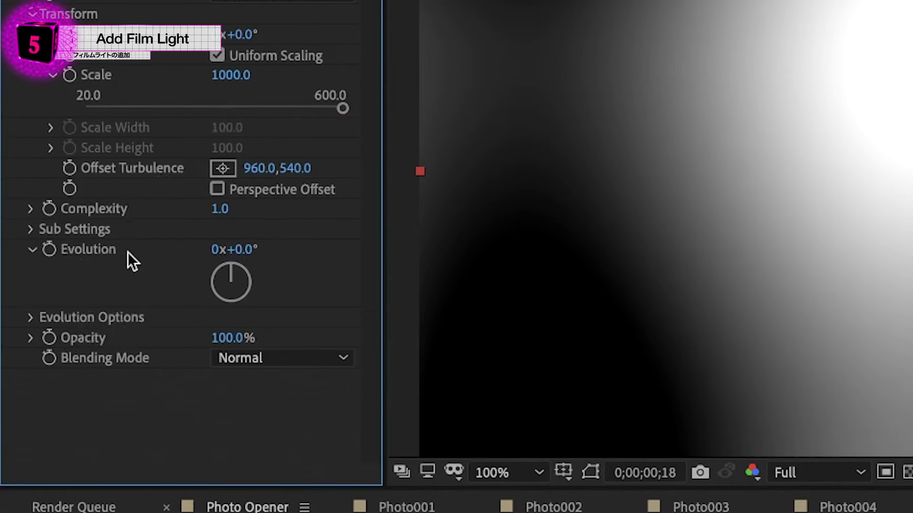
- Drive Evolution with the expression time+150 and preview the animating light
{"action": "left_click", "coordinate": [47, 250], "text": "alt"}
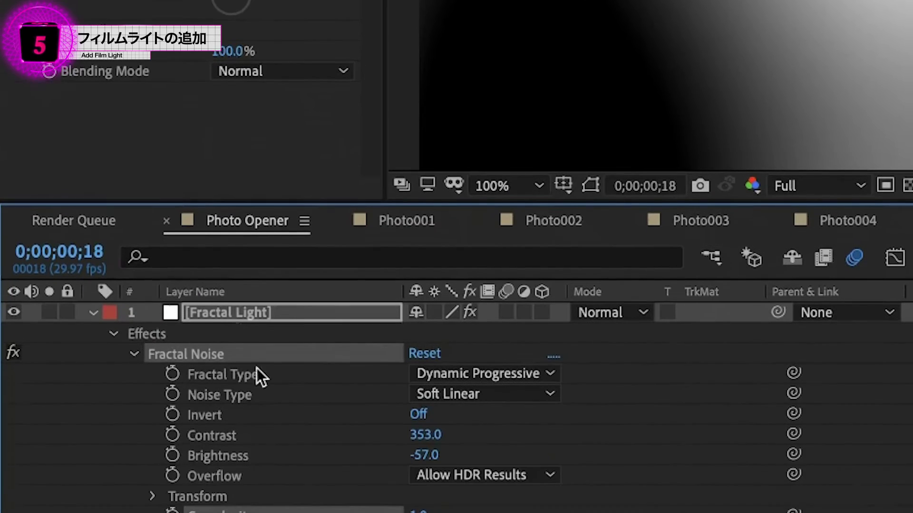
{"action": "scroll", "coordinate": [769, 467], "scroll_direction": "down", "scroll_amount": 3}
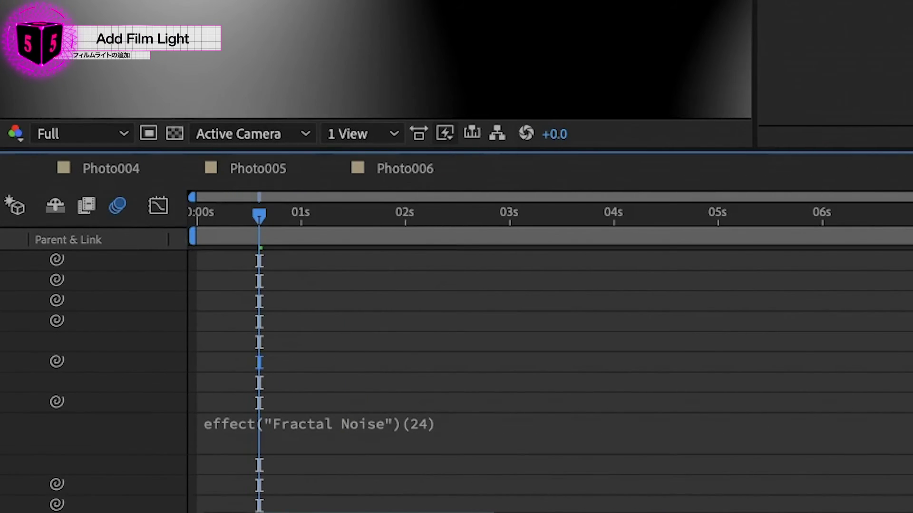
{"action": "type", "text": "time+150"}
{"action": "key", "text": "Return"}
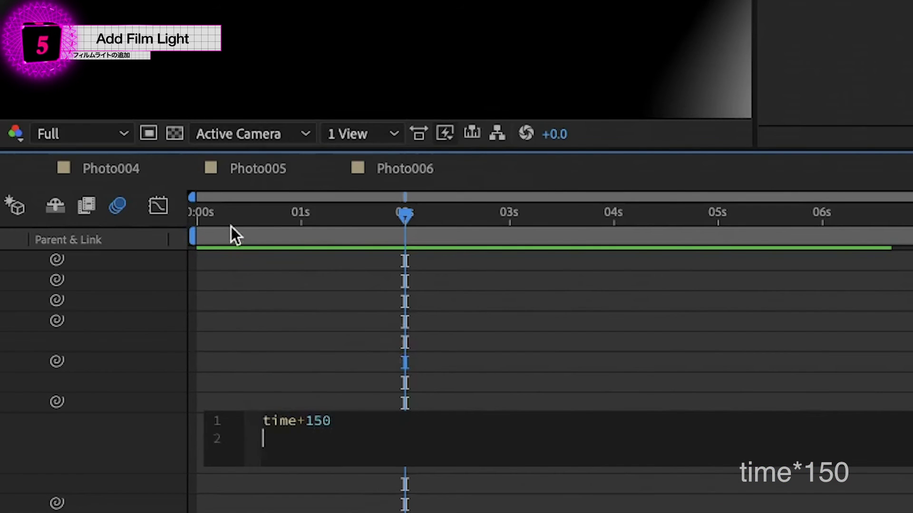
{"action": "left_click_drag", "start_coordinate": [232, 227], "coordinate": [192, 228]}
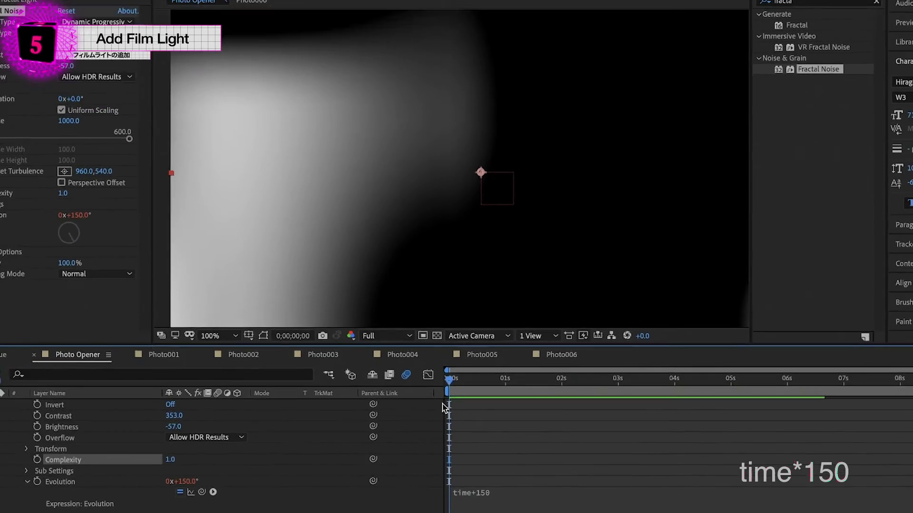
{"action": "key", "text": "space"}
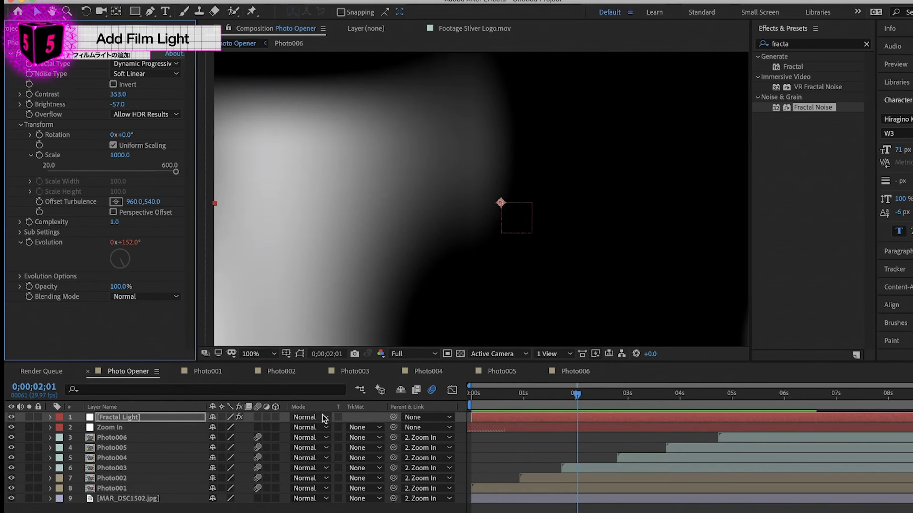
- Switch the Fractal Light layer's blending mode to Screen and scrub to check it
{"action": "left_click", "coordinate": [323, 418]}
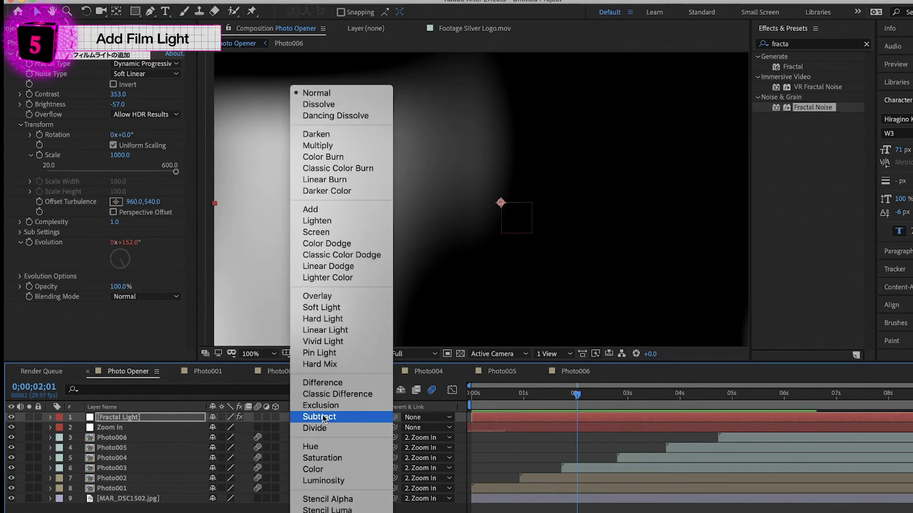
{"action": "left_click", "coordinate": [332, 234]}
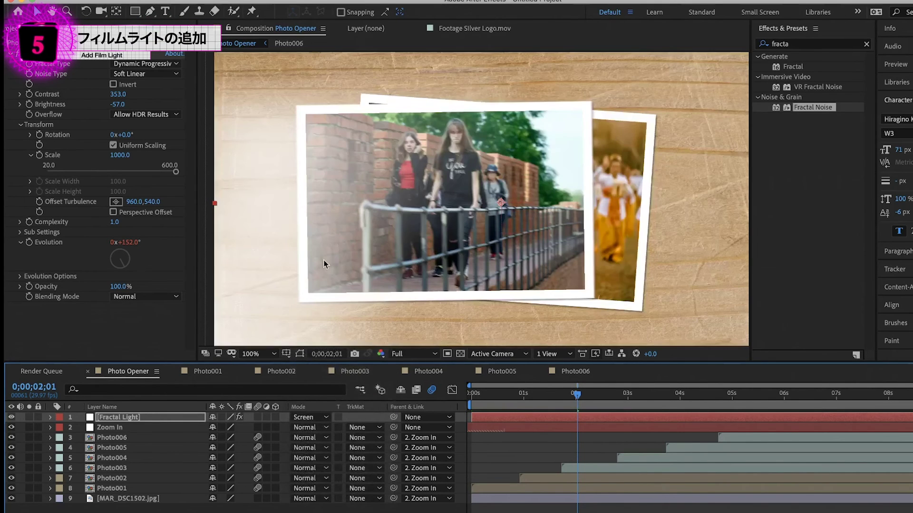
{"action": "left_click_drag", "start_coordinate": [583, 395], "coordinate": [657, 410]}
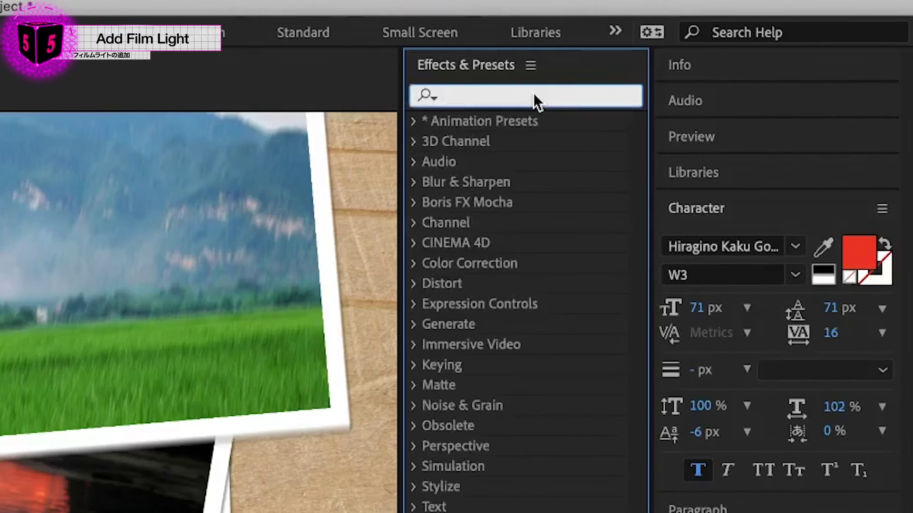
- Add Hue/Saturation to Fractal Light, enable Colorize, and set Colorize Hue 32° with Saturation 100
{"action": "type", "text": "hue"}
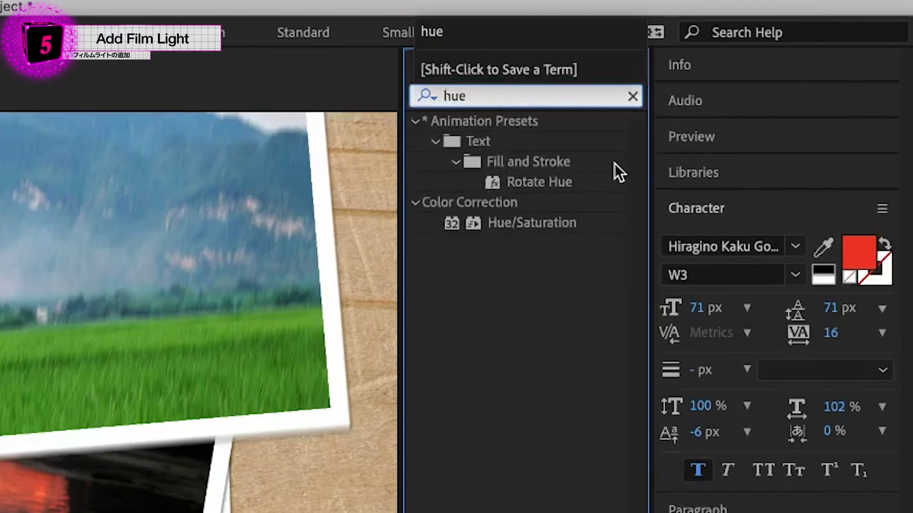
{"action": "left_click_drag", "start_coordinate": [561, 222], "coordinate": [146, 431]}
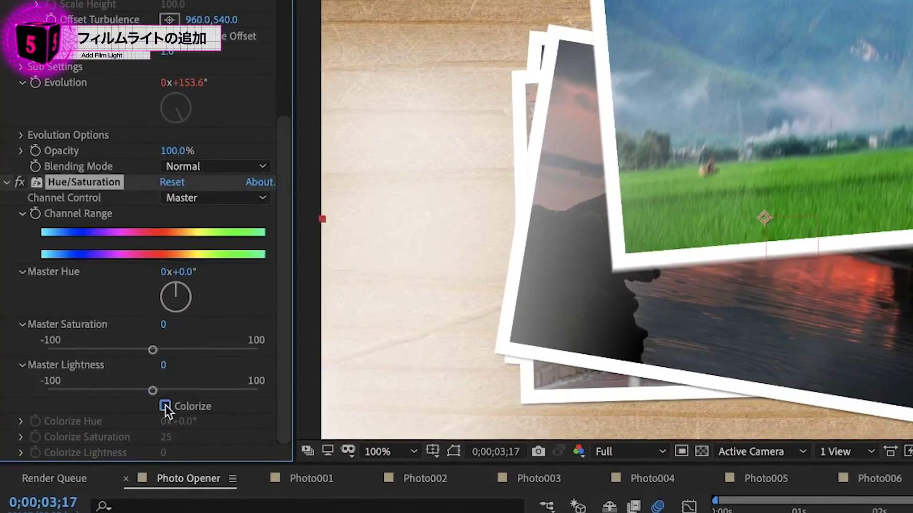
{"action": "left_click", "coordinate": [159, 414]}
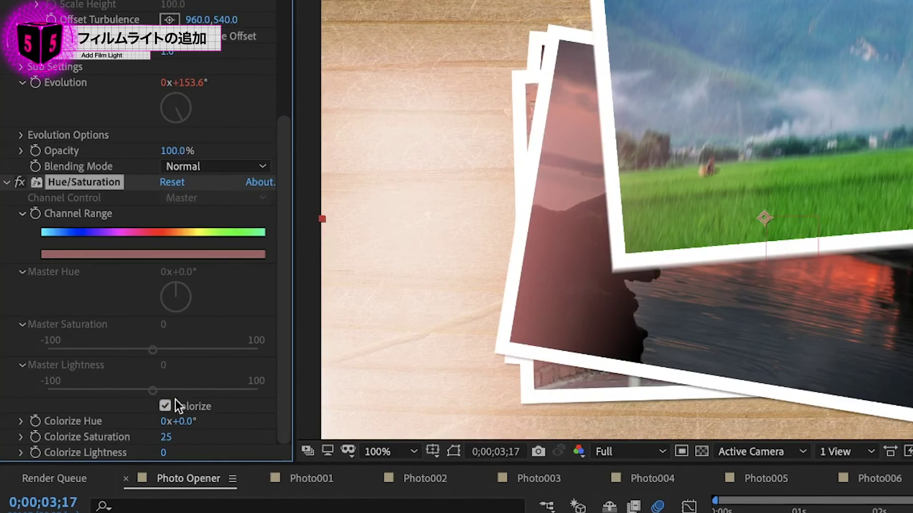
{"action": "left_click_drag", "start_coordinate": [215, 424], "coordinate": [209, 440]}
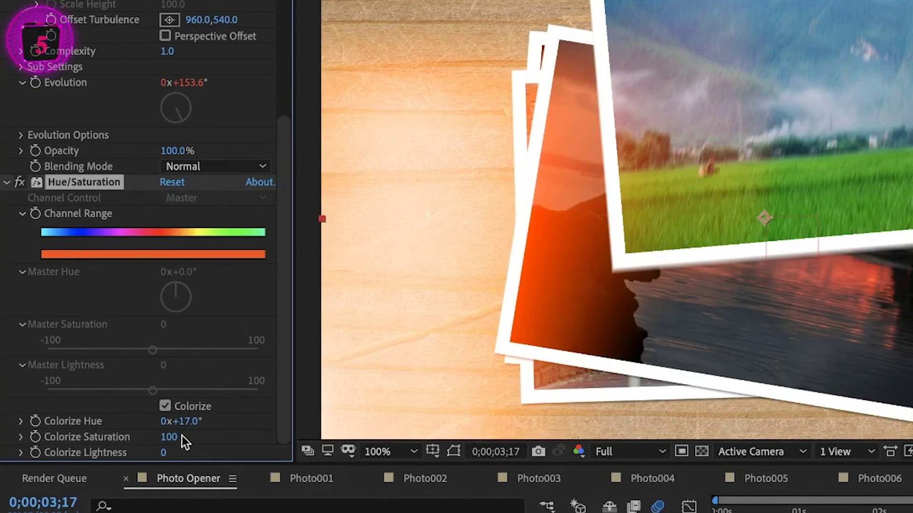
{"action": "left_click_drag", "start_coordinate": [203, 423], "coordinate": [209, 422]}
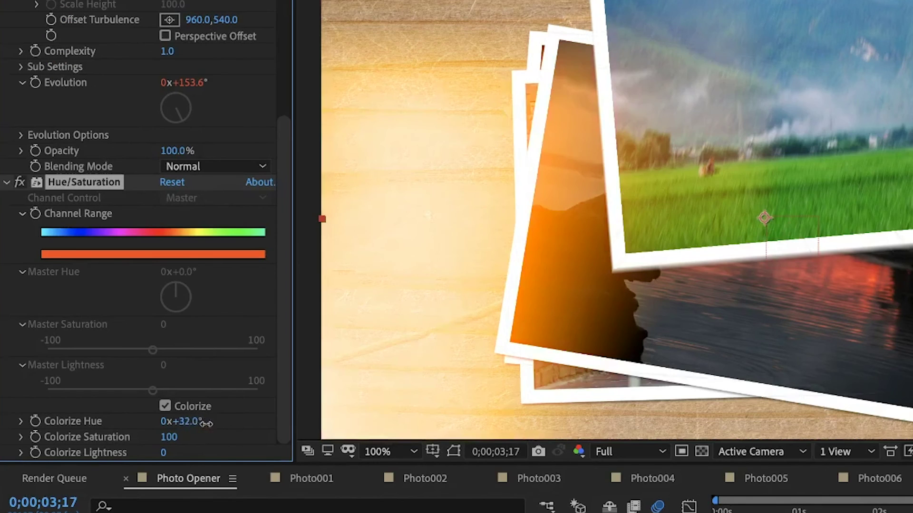